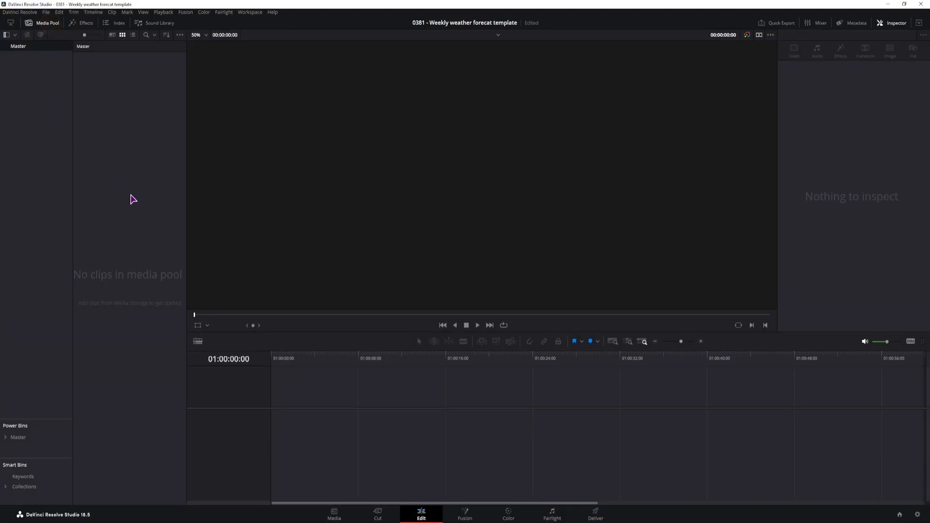
- Create a new Fusion composition clip with the default settings and place it on the timeline, extended to about 30 seconds
right_click(131, 199)
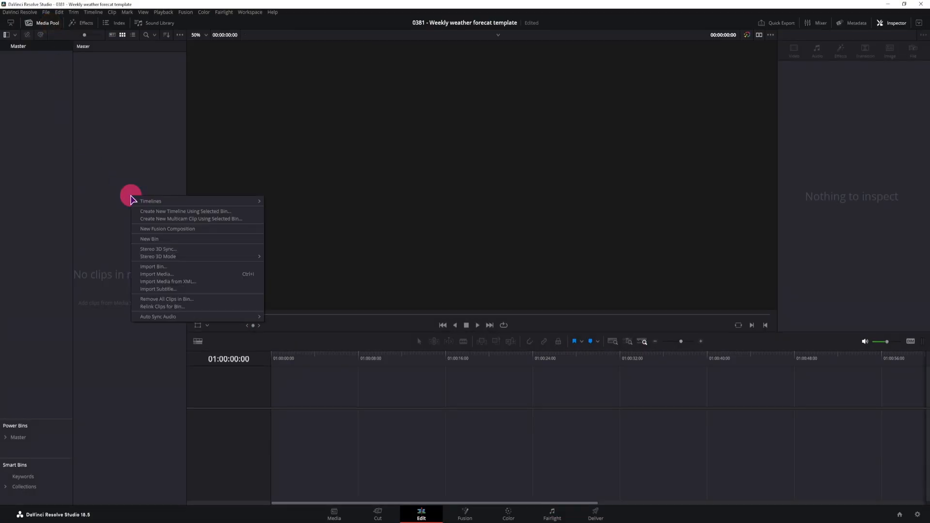
left_click(163, 233)
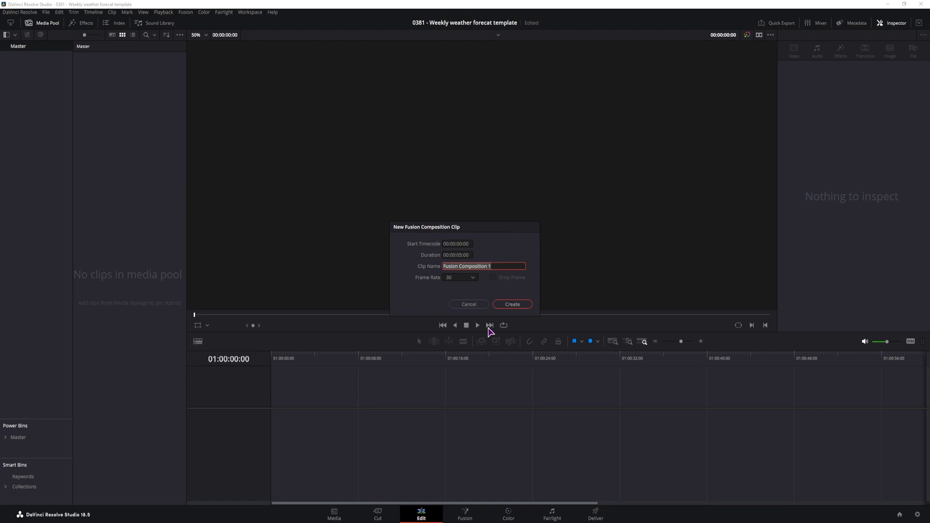
left_click(513, 304)
left_click_drag(104, 69, 332, 421)
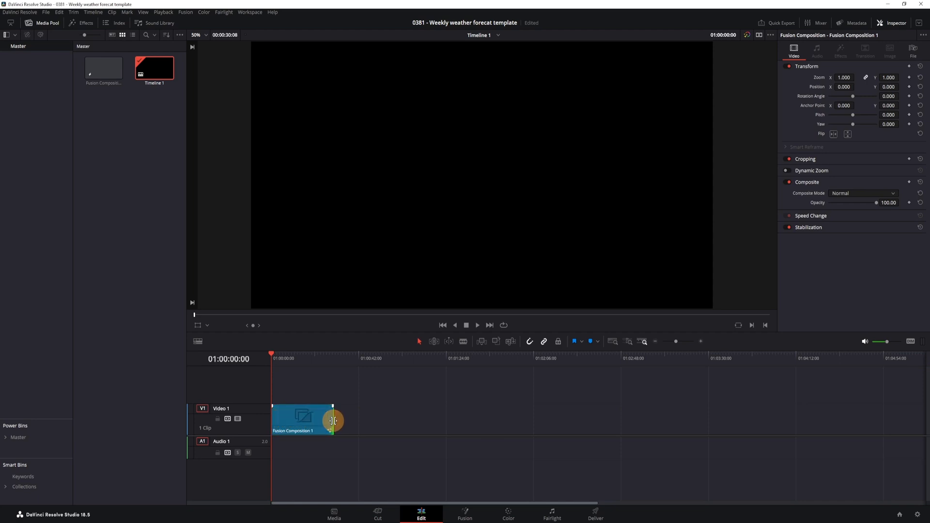
- Open the composition for node editing in Fusion and add a Text+ node before MediaOut1
left_click(297, 418)
left_click(464, 515)
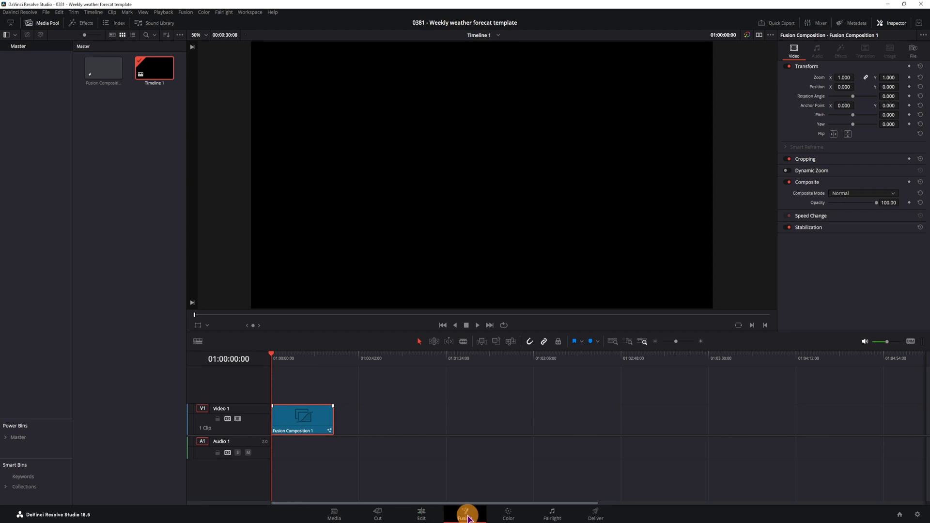
left_click_drag(255, 416, 431, 452)
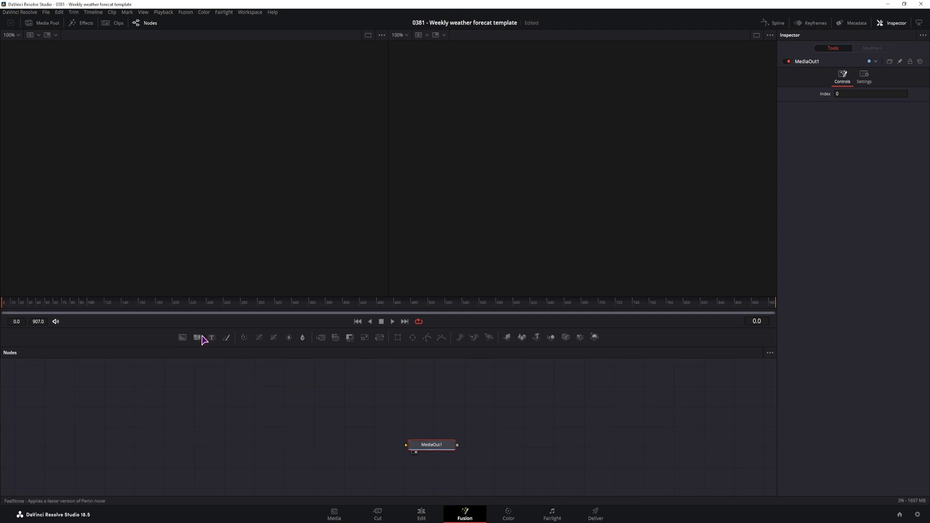
left_click_drag(211, 337, 316, 423)
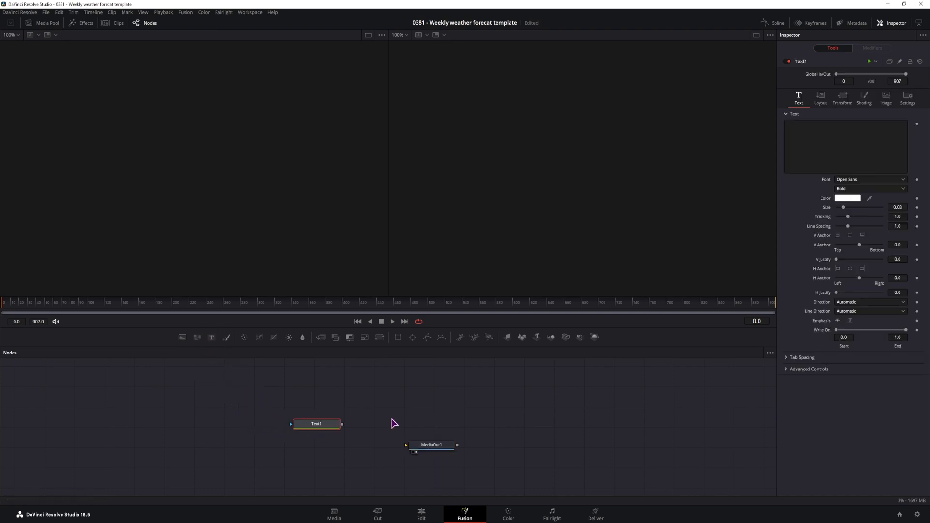
left_click(903, 180)
left_click_drag(910, 314, 910, 356)
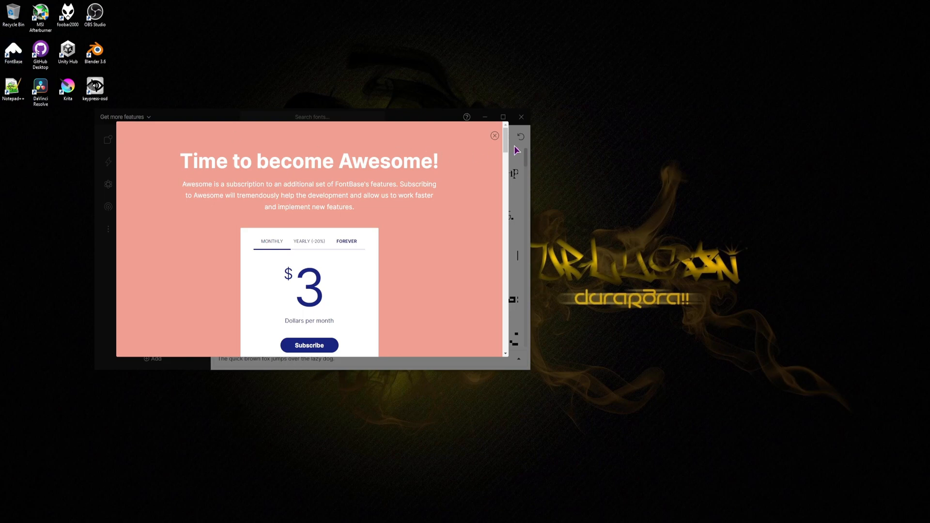
left_click(495, 135)
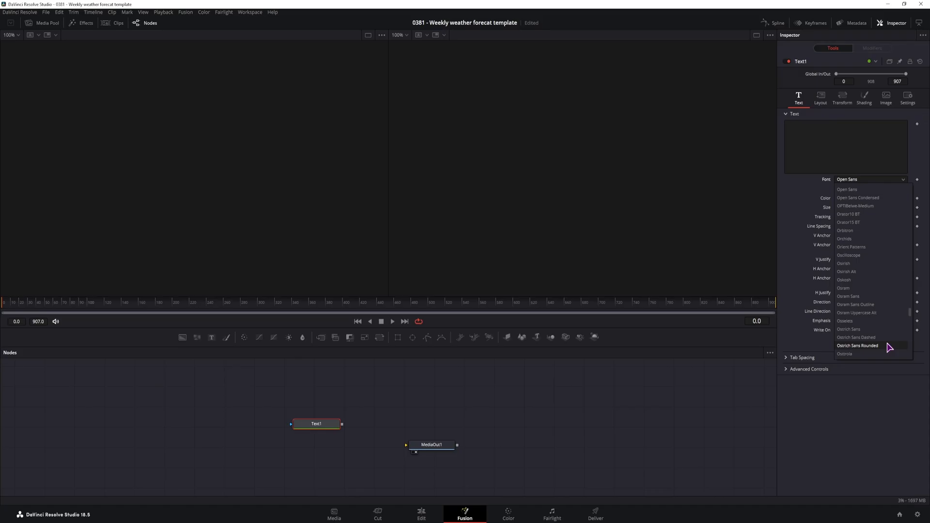
scroll(889, 346, "down", 5)
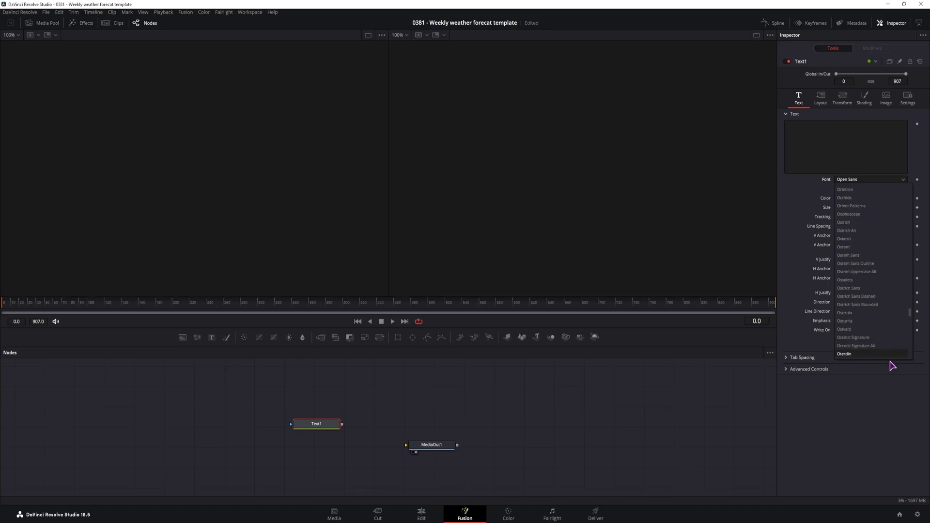
left_click(903, 180)
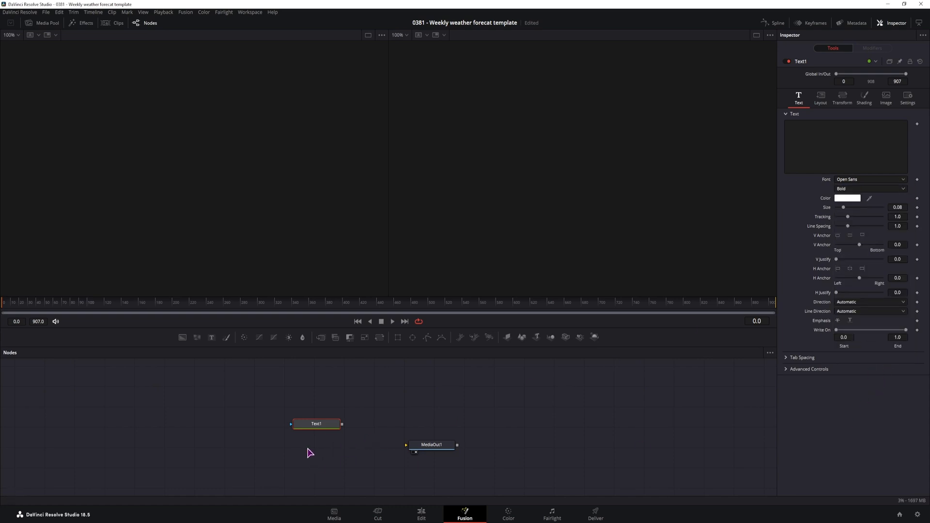
left_click_drag(308, 426, 245, 425)
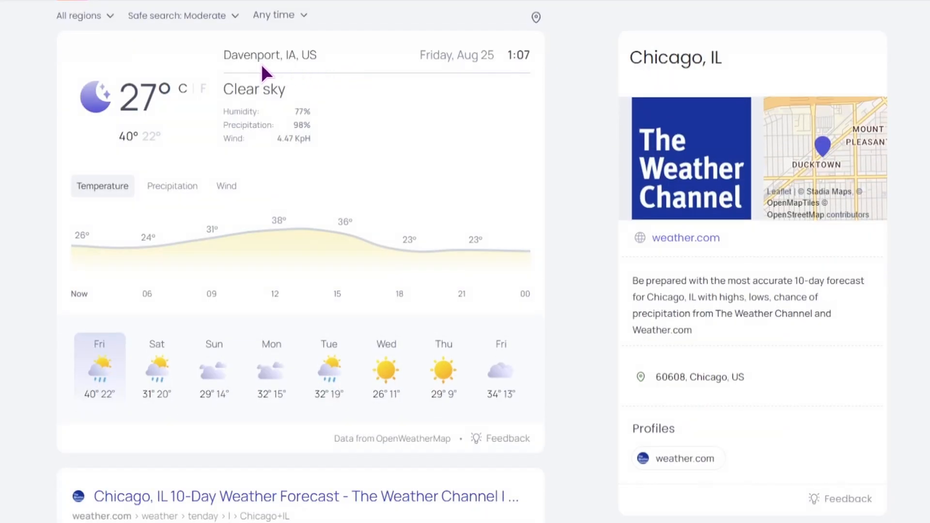
- Examine the location name and the humidity, precipitation and wind details on the weather forecast page
left_click_drag(224, 55, 328, 56)
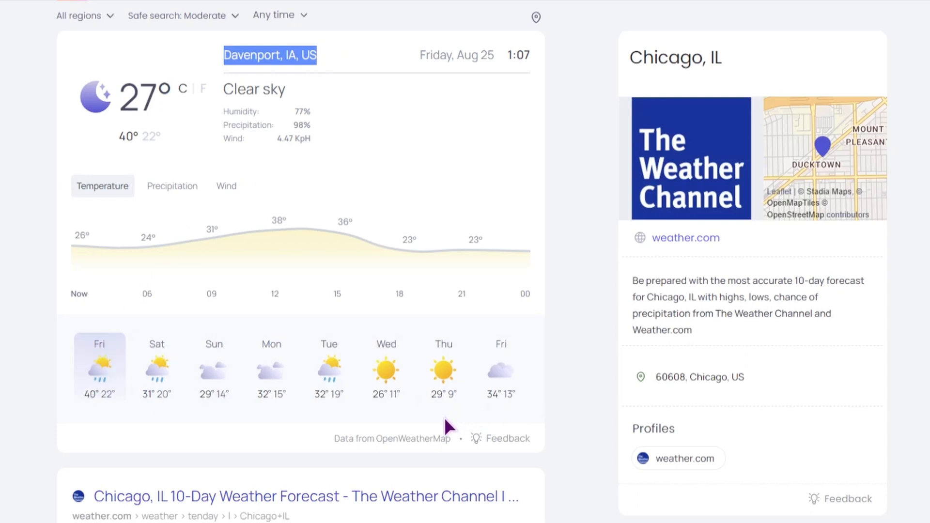
left_click(317, 154)
left_click_drag(224, 111, 334, 168)
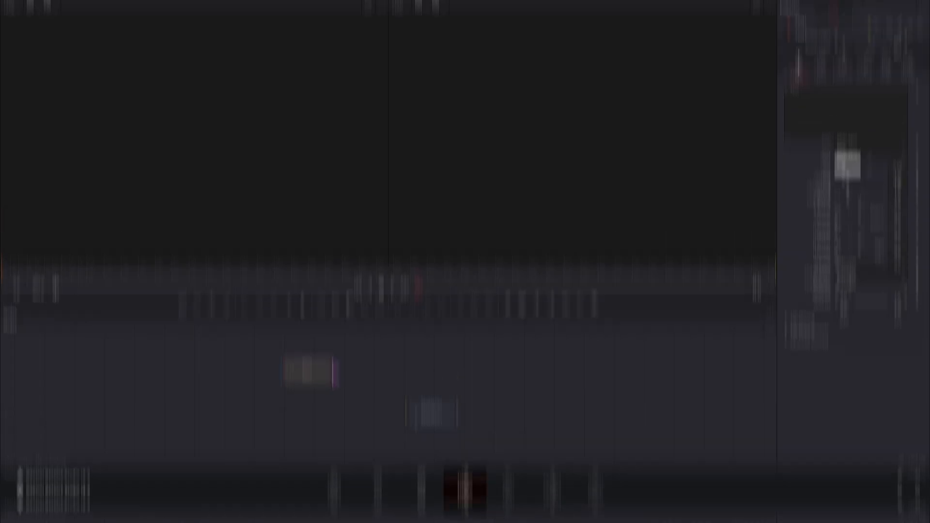
- Connect the text node to MediaOut1 and rename it City
left_click_drag(332, 403, 407, 445)
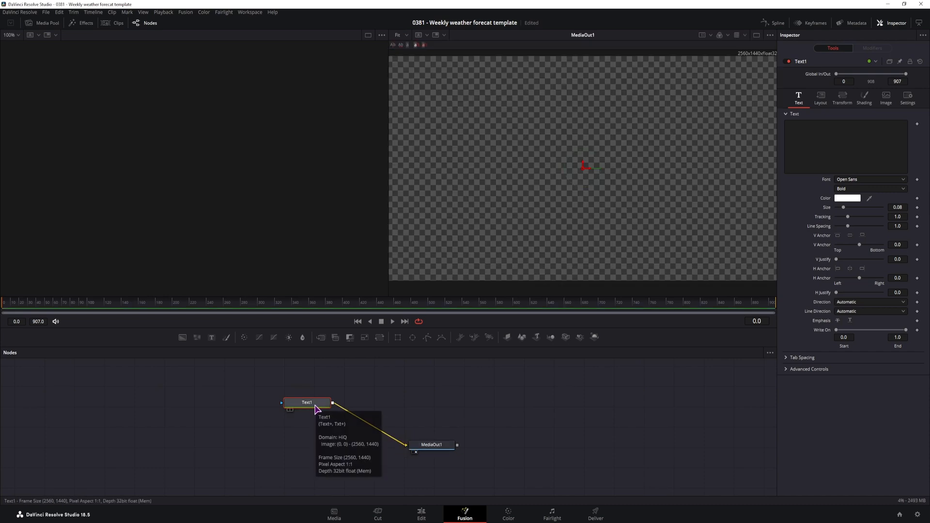
key("F2")
type("City")
key("Return")
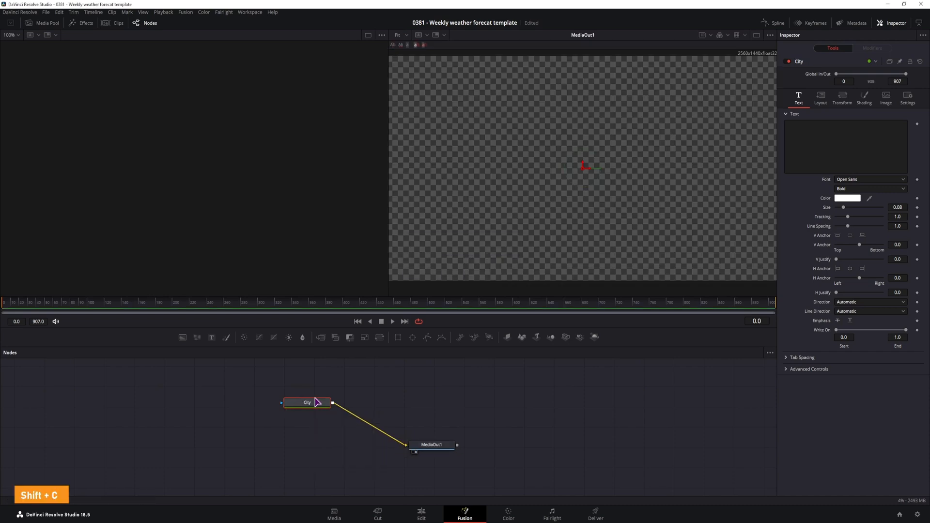
left_click_drag(317, 402, 336, 393)
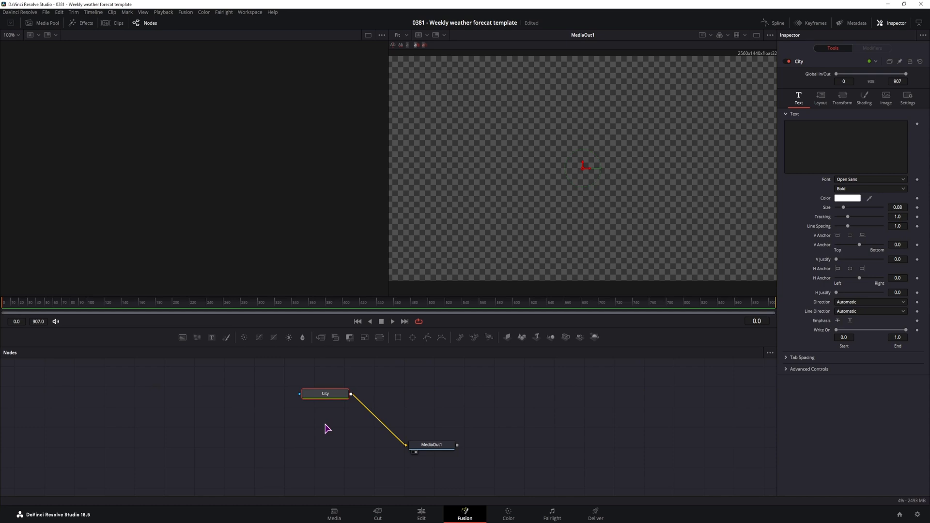
- Duplicate the City text node as Day and Temperature, and merge all three into MediaOut1
key("ctrl+v")
key("F2")
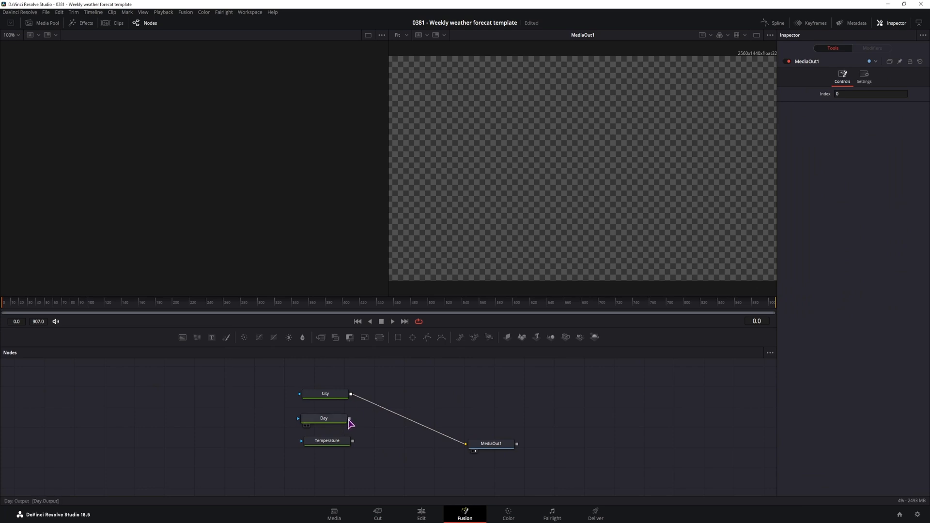
left_click_drag(351, 393, 409, 418)
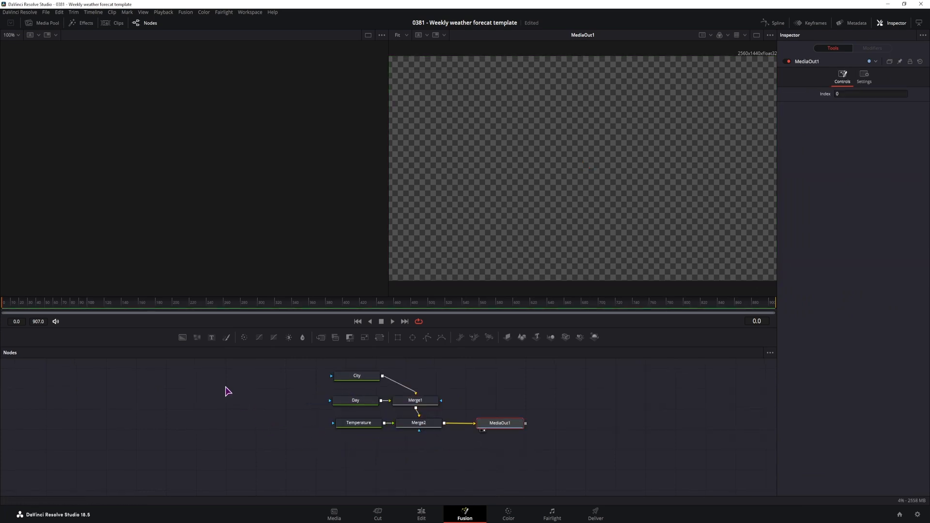
- Add a Background node with a Rectangle mask and merge it behind the text by swapping the last merge's inputs
left_click_drag(183, 337, 199, 453)
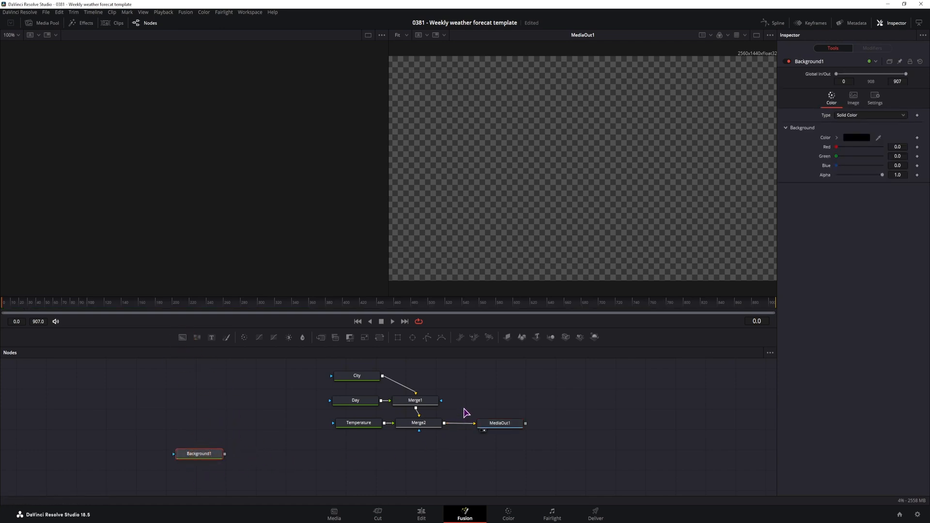
left_click_drag(411, 337, 141, 457)
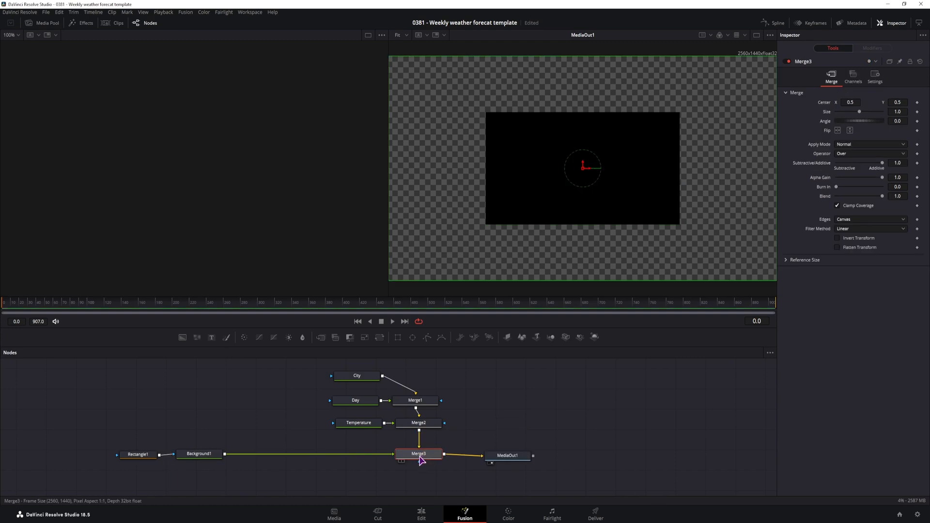
left_click(418, 459)
key("ctrl+t")
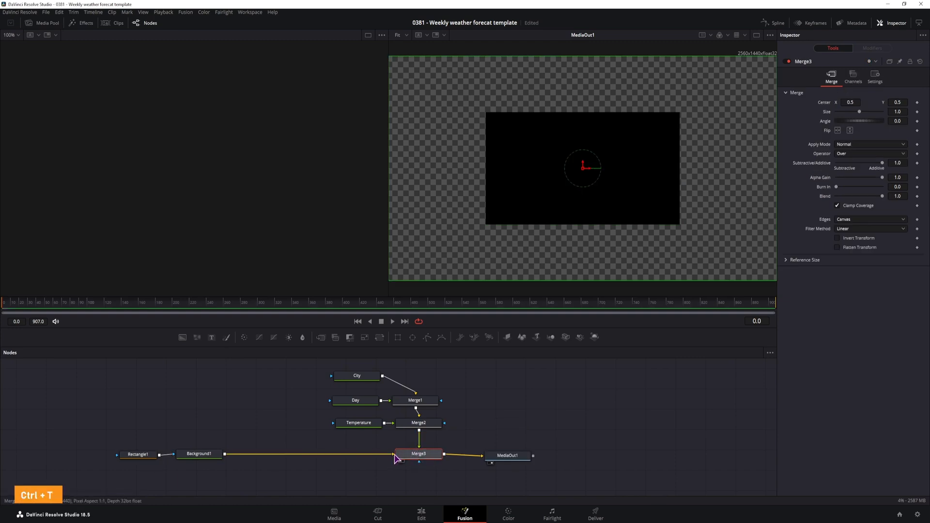
- Slightly round the corners of the Rectangle mask by raising its corner radius
left_click(130, 455)
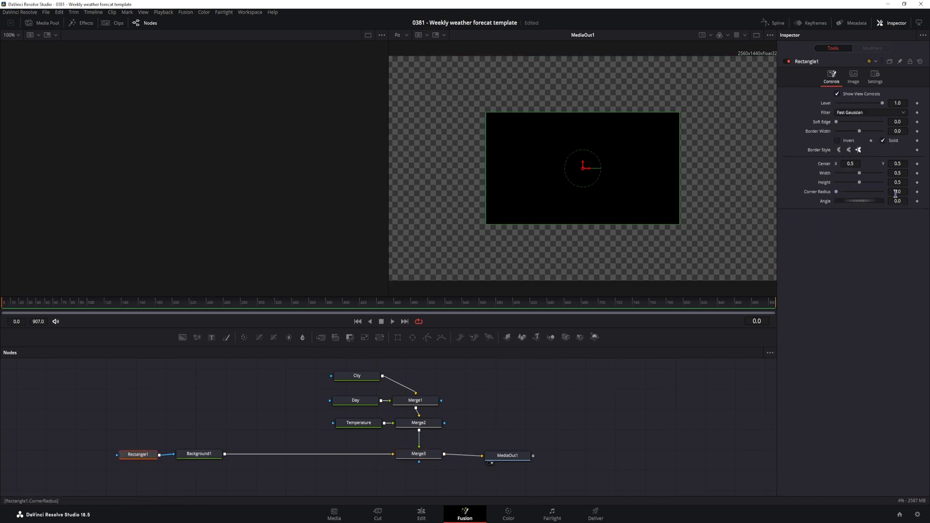
mouse_move(895, 193)
left_mouse_down()
mouse_move(914, 192)
mouse_move(905, 191)
left_mouse_up()
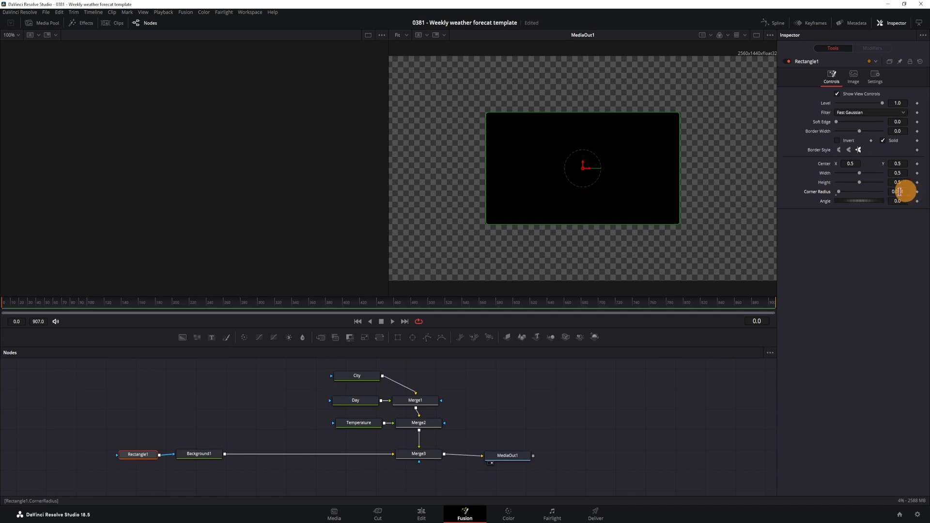
- Colour the Background node dark blue (red 0.082352, green 0.219607, blue 0.478431) and lower its alpha to 0.80
left_click(198, 453)
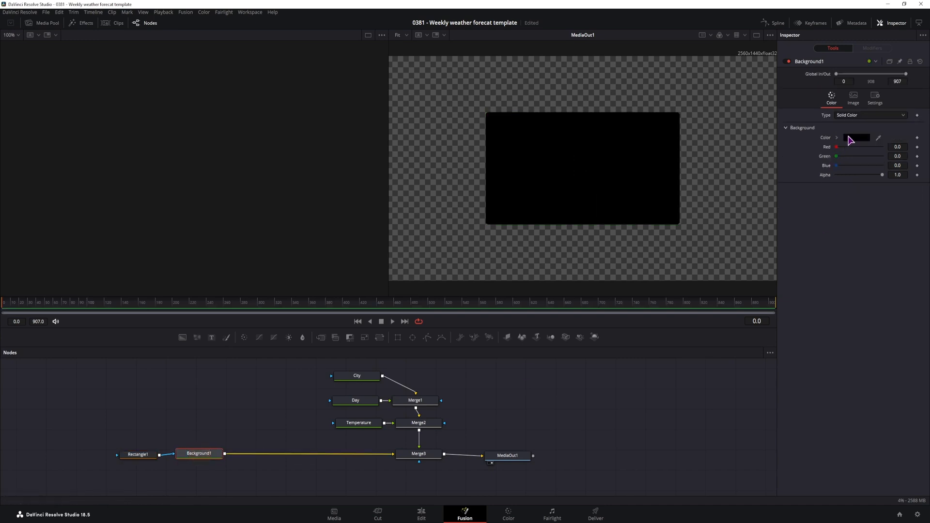
left_click(856, 138)
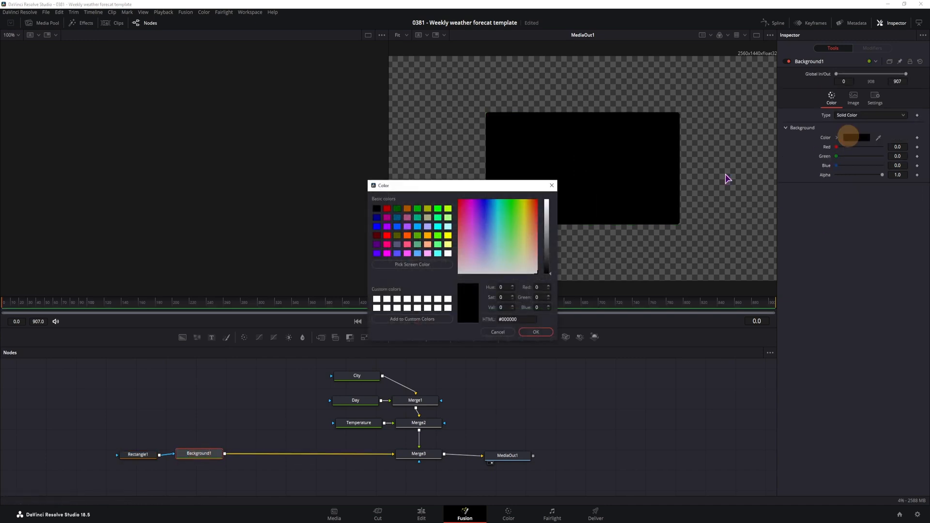
left_click(489, 212)
left_click(547, 238)
left_click(536, 332)
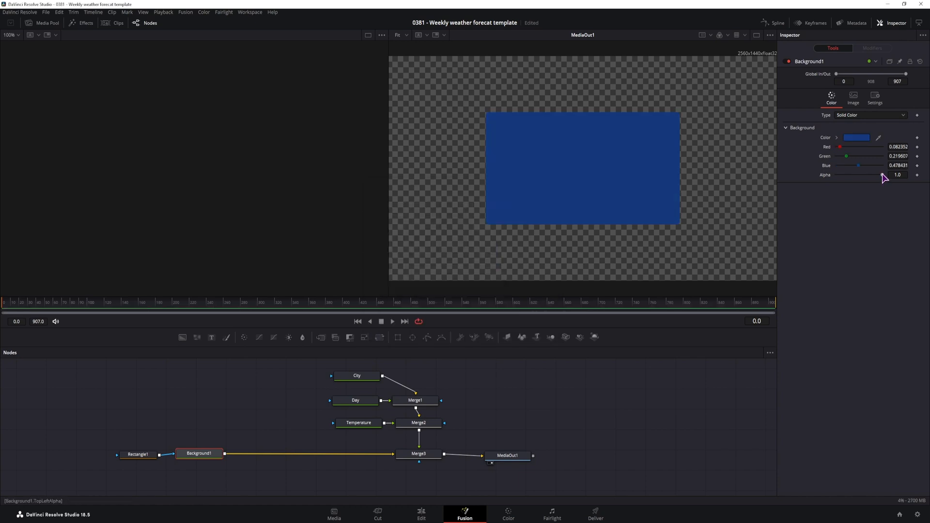
mouse_move(881, 176)
left_mouse_down()
mouse_move(861, 178)
mouse_move(873, 175)
left_mouse_up()
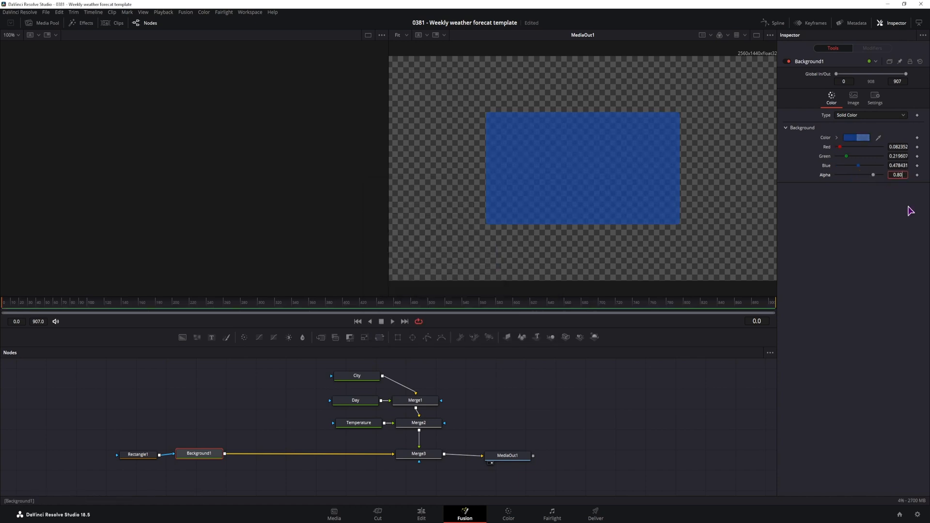
left_click(910, 210)
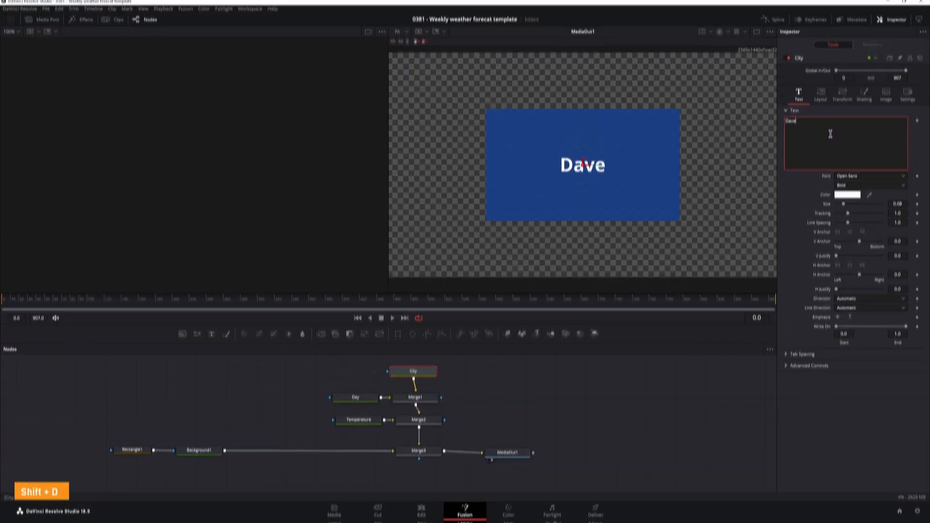
- Enter "Davenport" as the text of the City node
type("nport")
- Enter the tab-separated weekdays Mon, Tue, Wed, Thu, Fri, Sat and Sun as the Day node's text
left_click(370, 402)
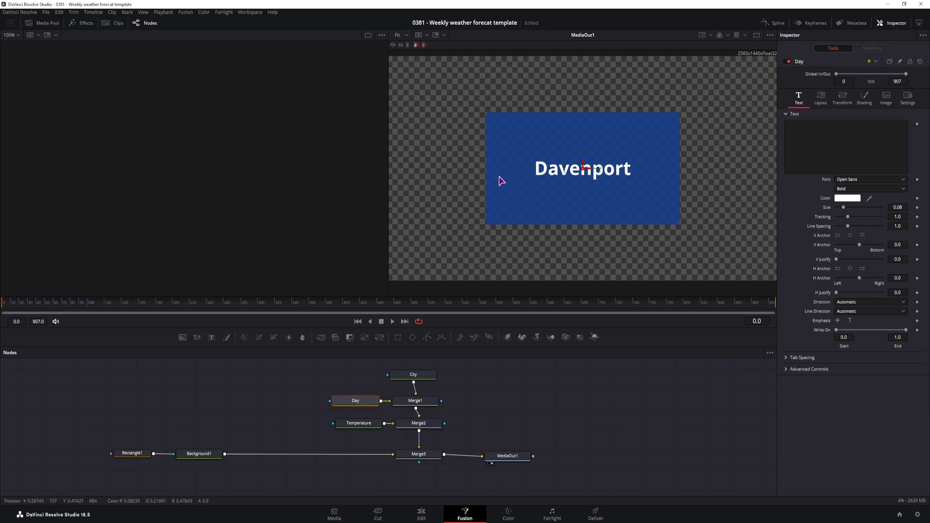
left_click(812, 146)
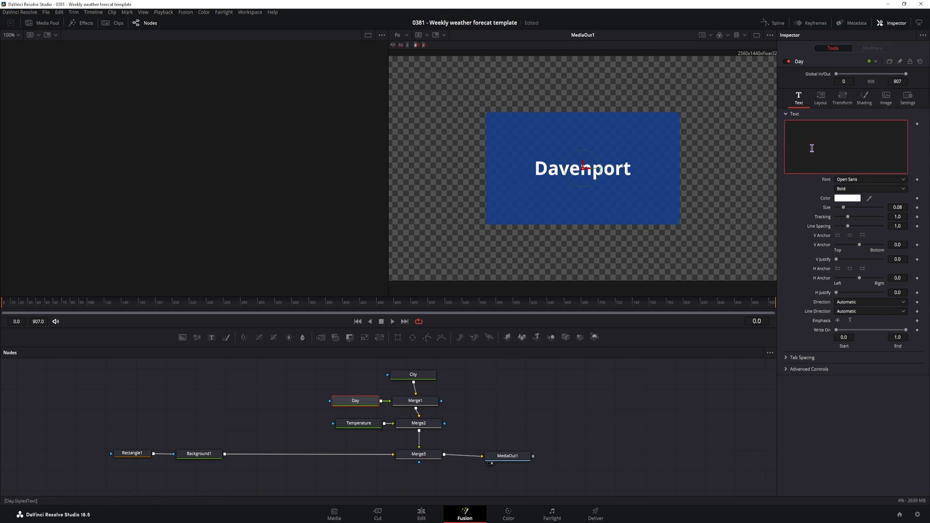
type("Mon")
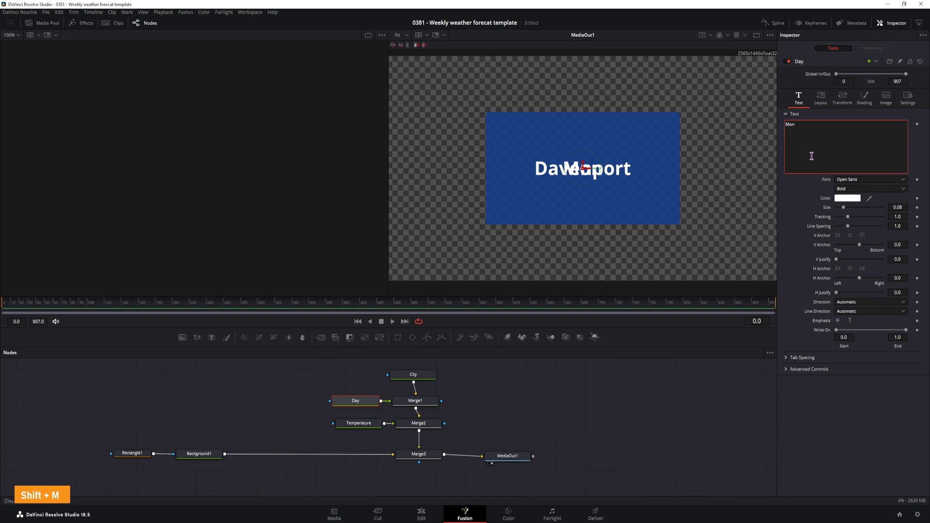
key("Tab")
type("Tue")
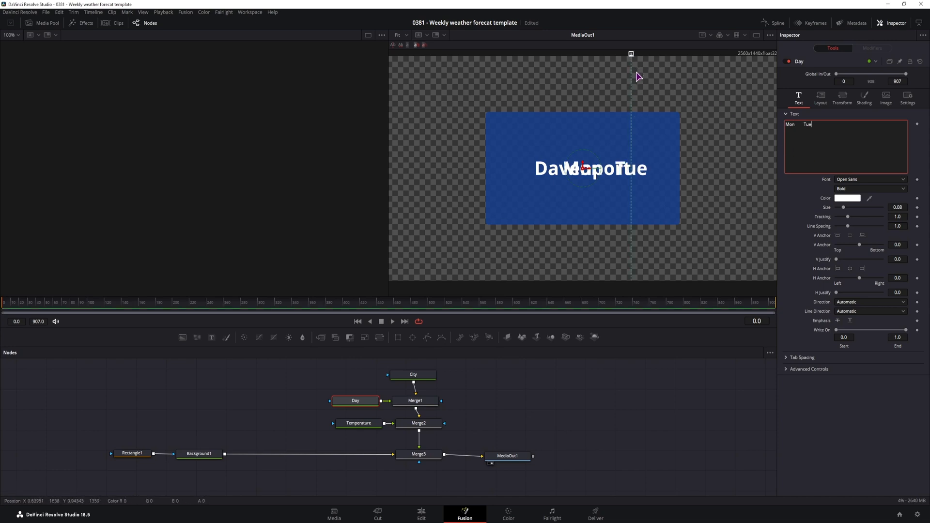
key("Tab")
type("Wed")
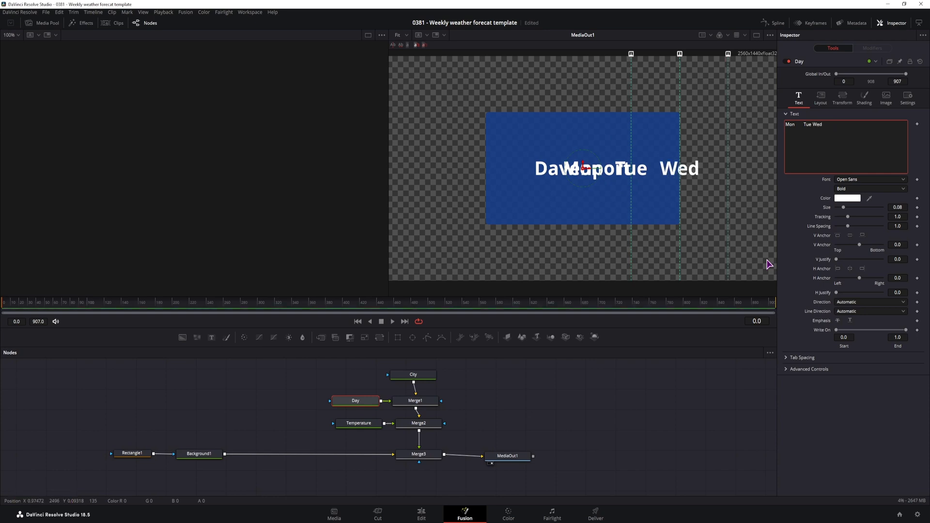
type("\tThu\tFri\tSat\tSun")
- Move the City text to the blue card's upper-left corner and set it in Noirden Extra Light at size 0.05
scroll(703, 239, "down", 1)
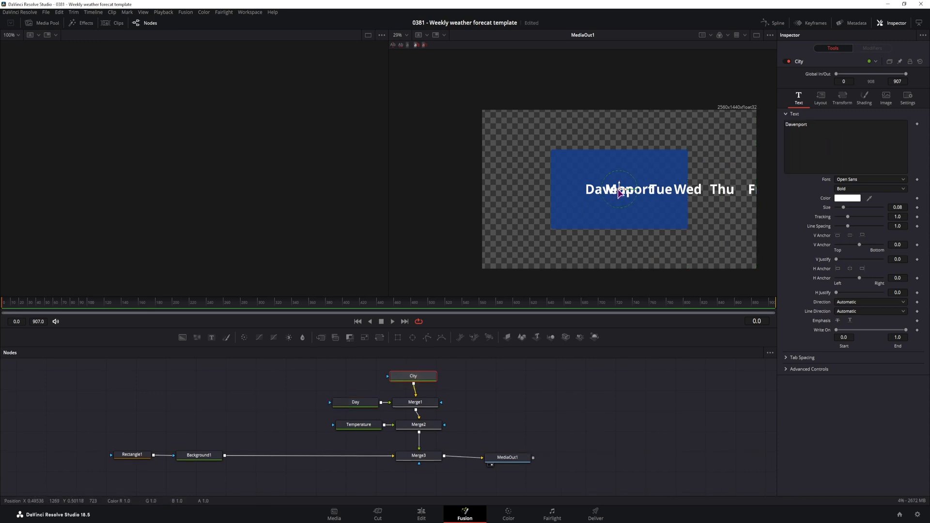
left_click_drag(618, 188, 587, 158)
left_click(903, 180)
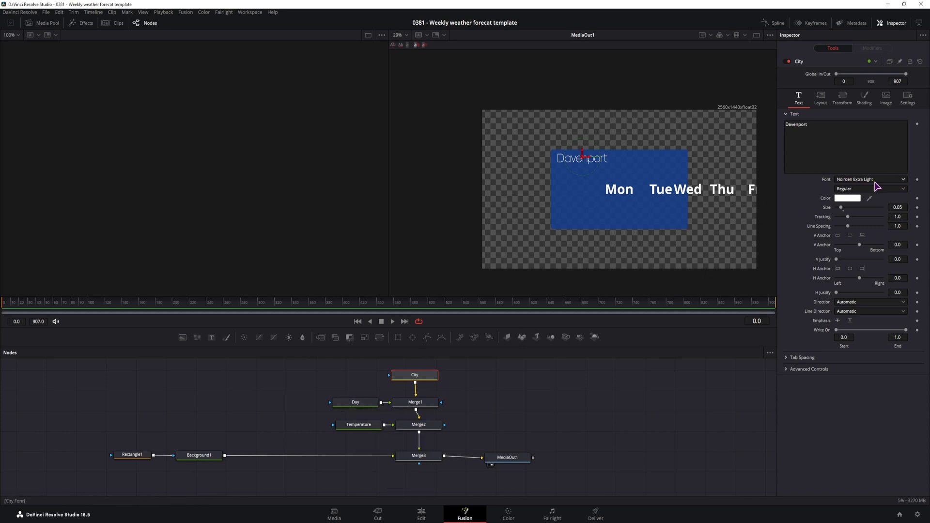
- Move the Day text so Mon sits beneath Davenport on the blue card, and set its size to 0.02
left_click(358, 403)
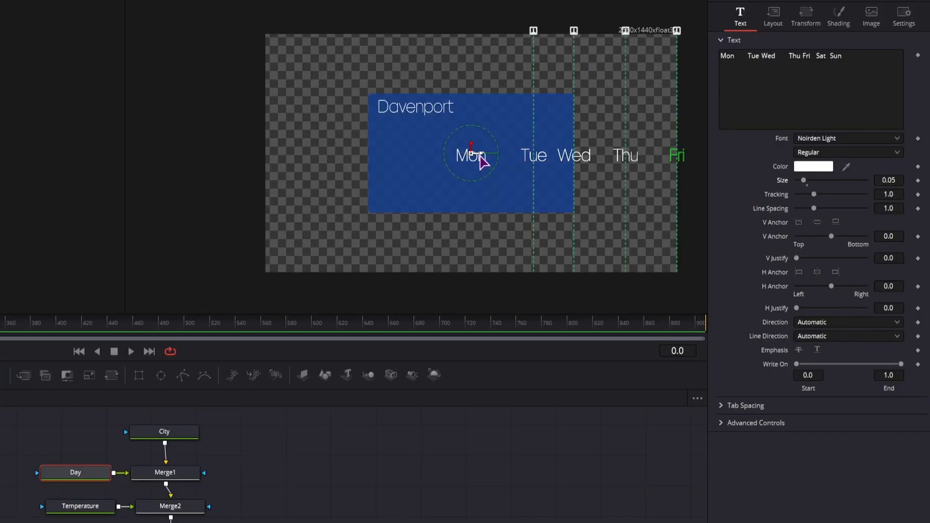
left_click_drag(472, 156, 400, 142)
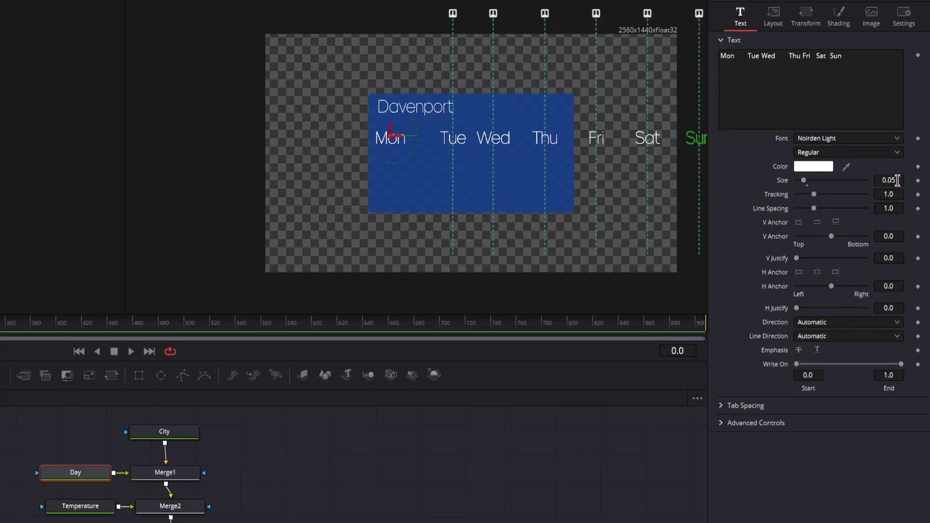
left_click(899, 180)
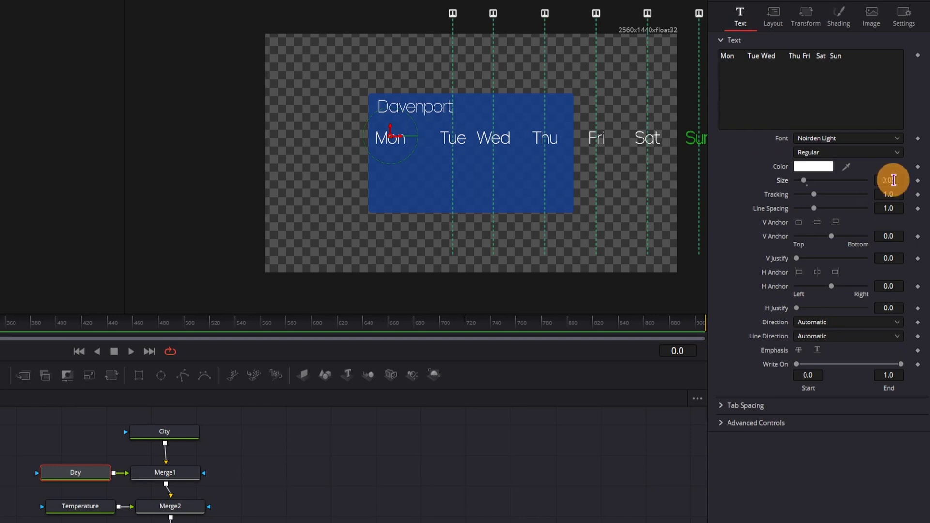
type("0.")
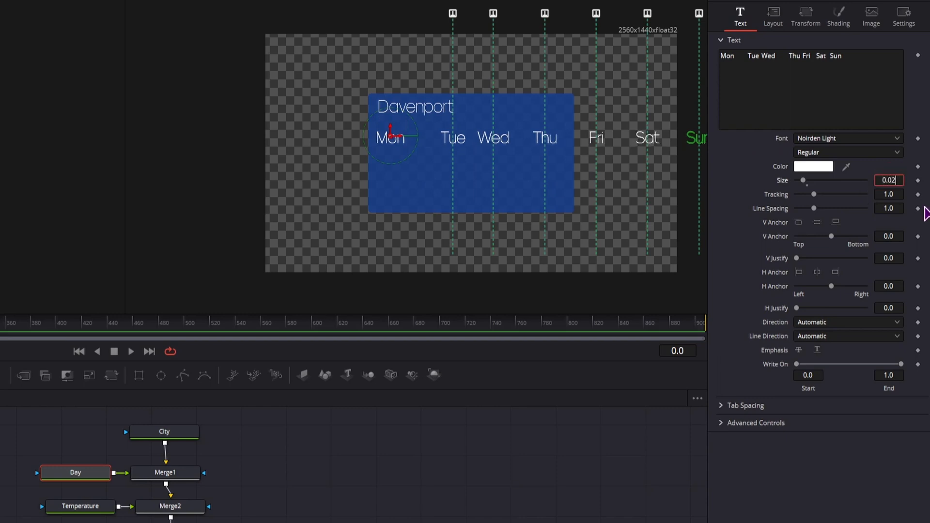
key("Return")
- Set the Day text's font to Noirden Bold and nudge it to line Mon up under the start of Davenport
left_click(394, 130)
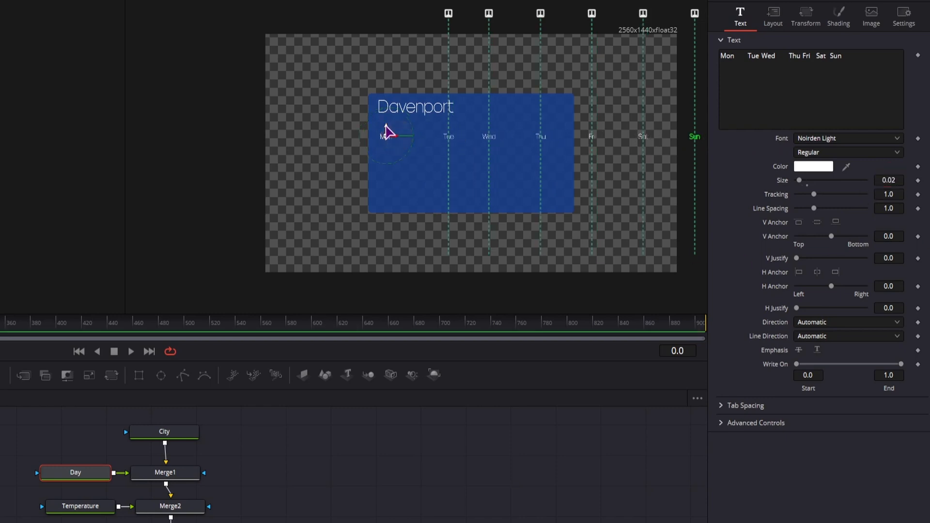
left_click(386, 129)
left_click(847, 138)
left_click(847, 315)
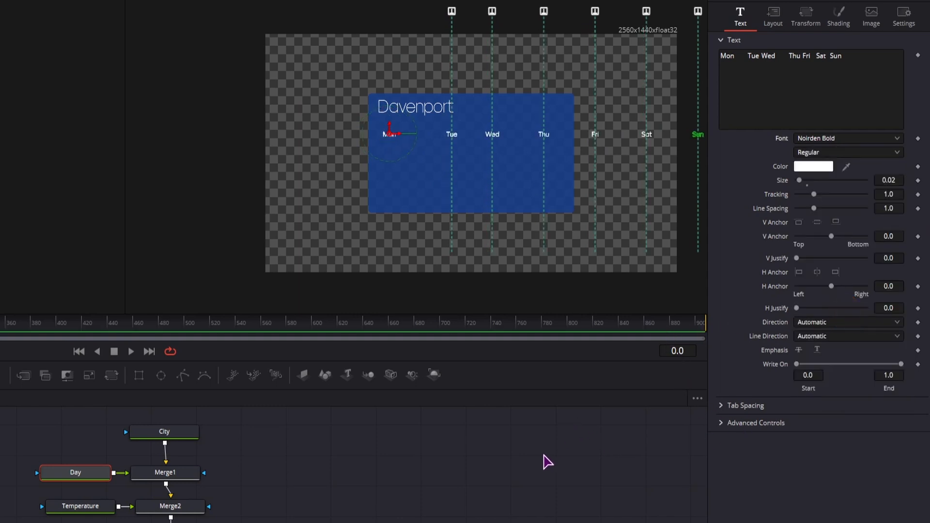
left_click_drag(394, 130, 390, 131)
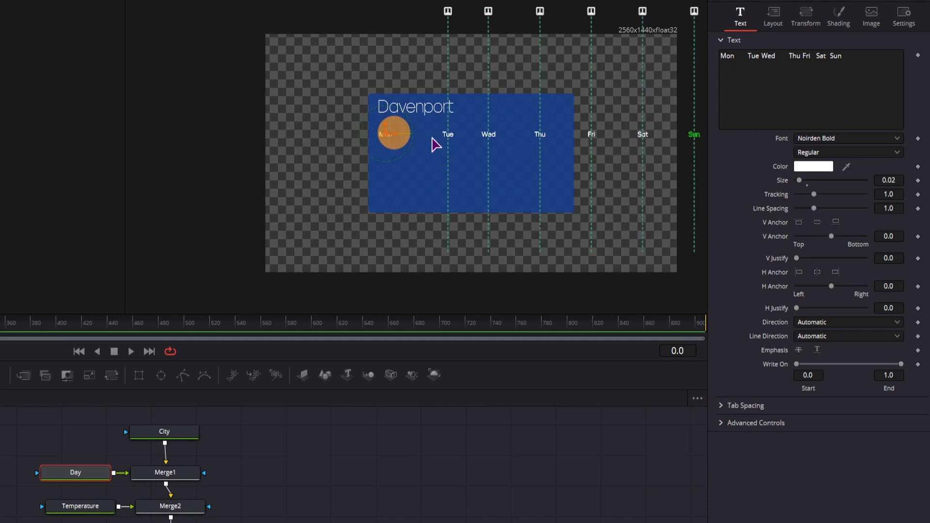
- Open the tab spacing settings of the Day text
scroll(573, 170, "up", 2)
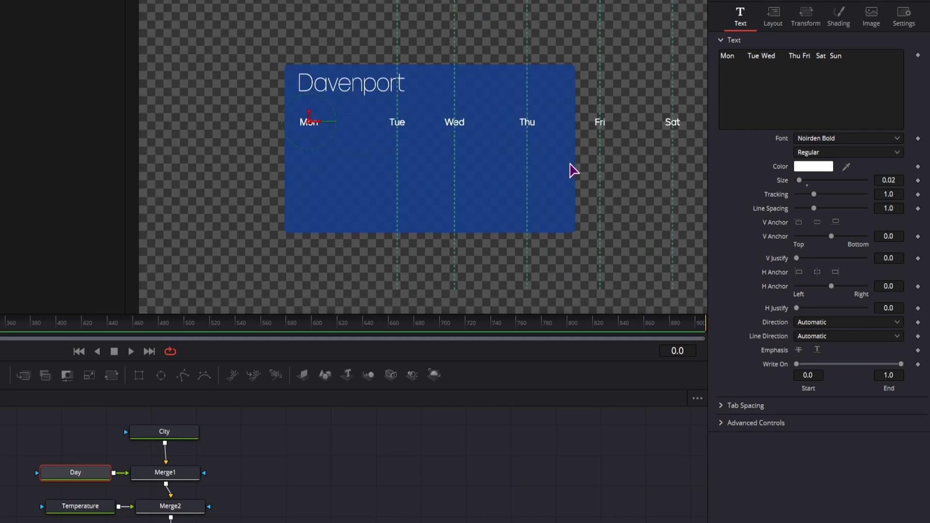
left_click_drag(579, 210, 487, 206)
left_click(720, 406)
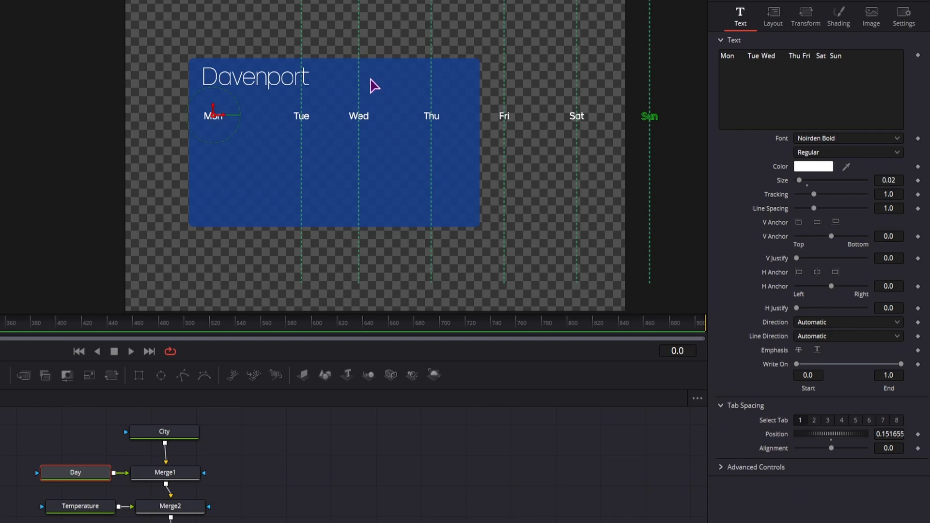
mouse_move(348, 124)
left_mouse_down()
mouse_move(336, 173)
mouse_move(310, 171)
left_mouse_up()
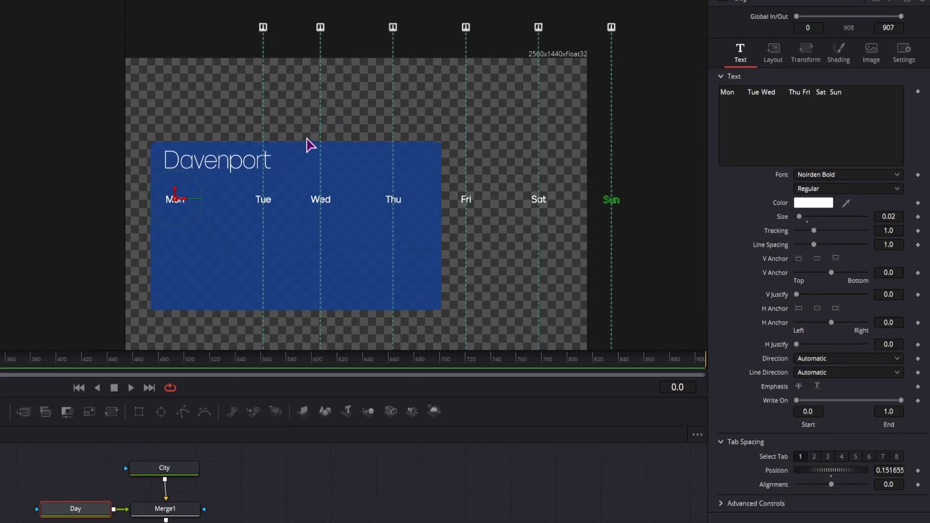
- Try different alignments on the first tab stop at Tue, returning it to centred (0.0)
left_click(263, 28)
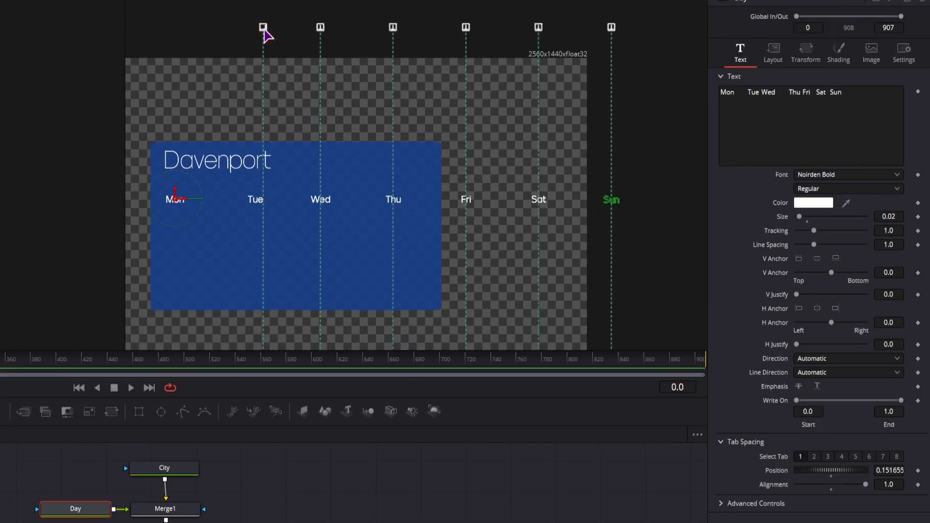
left_click(263, 28)
left_click(263, 27)
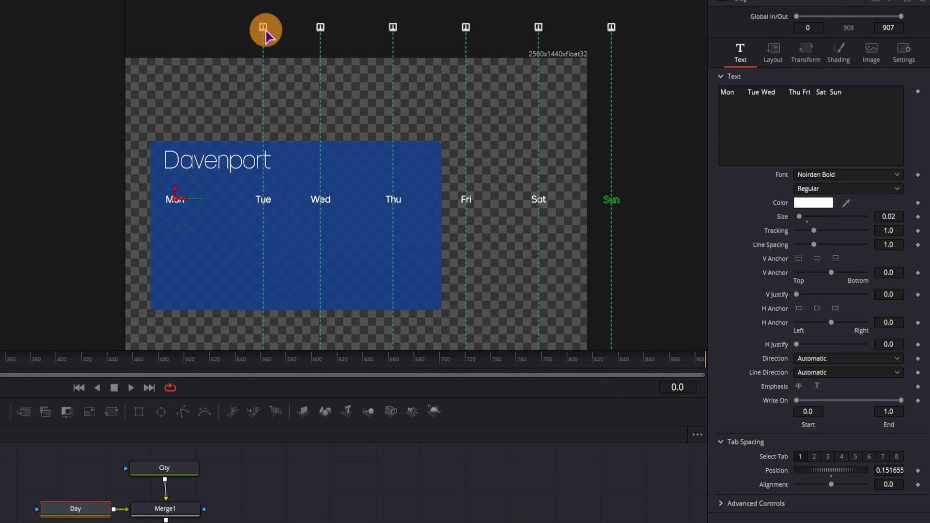
mouse_move(831, 485)
left_mouse_down()
mouse_move(773, 485)
mouse_move(914, 485)
mouse_move(776, 485)
left_mouse_up()
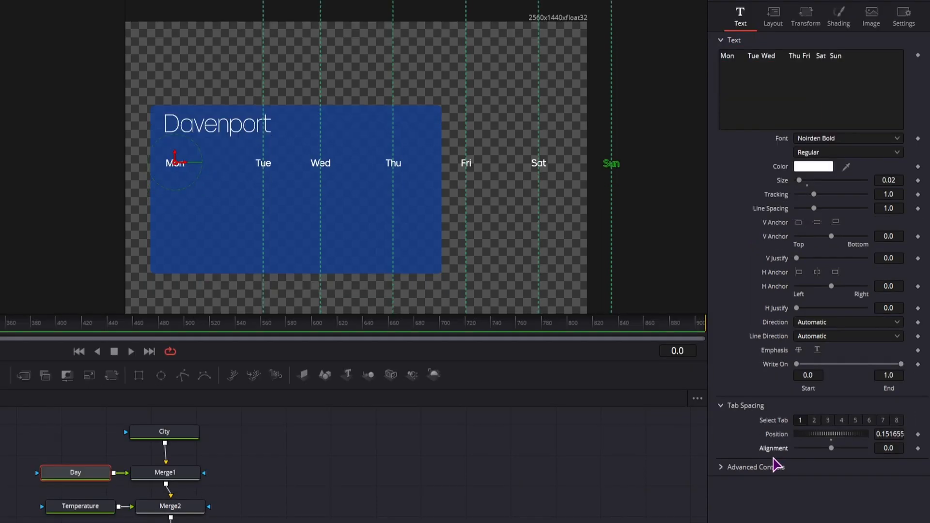
- Adjust the positions of the six tab stops to spread the weekdays evenly across the card, with tab 6 at 0.417
left_click_drag(851, 442, 842, 442)
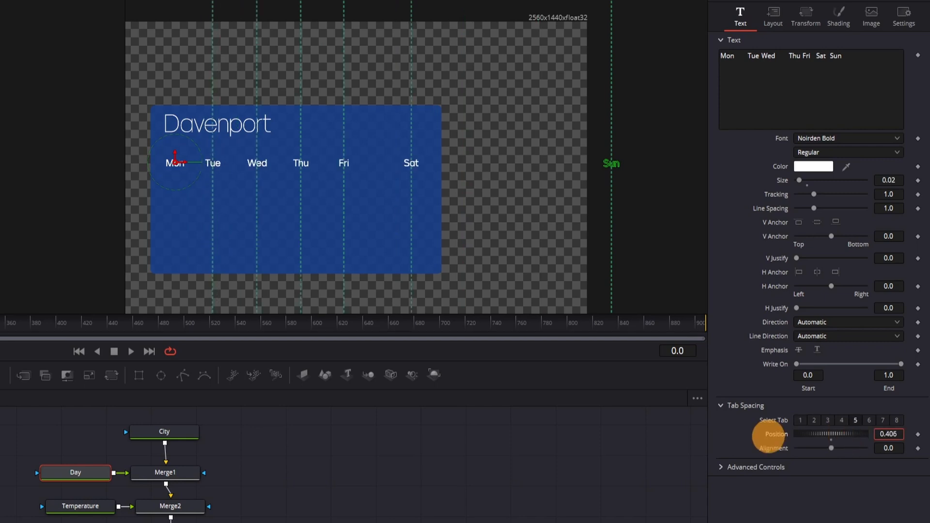
left_click_drag(771, 436, 741, 438)
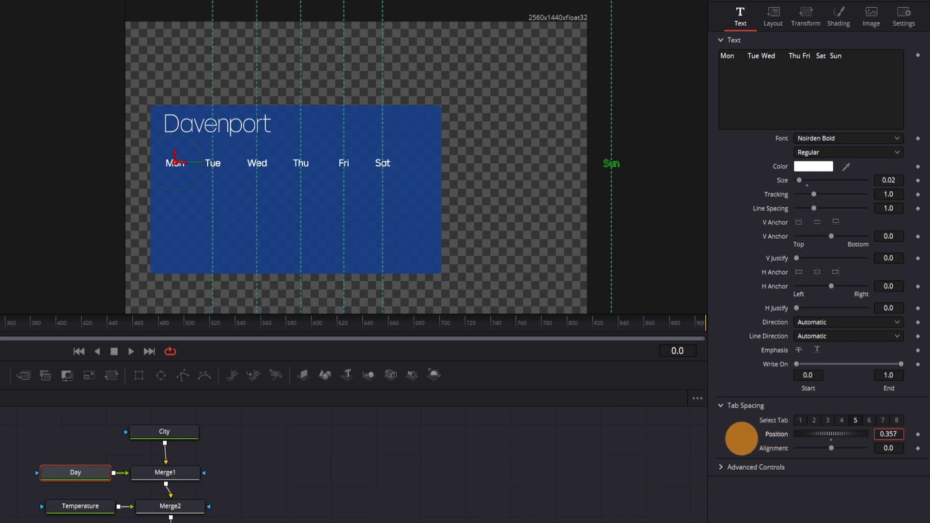
left_click(869, 420)
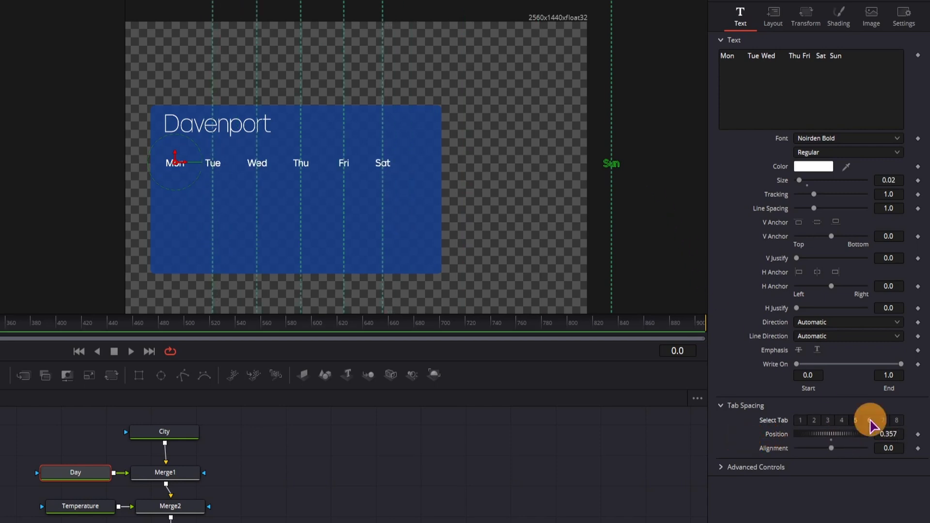
left_click_drag(858, 435, 830, 440)
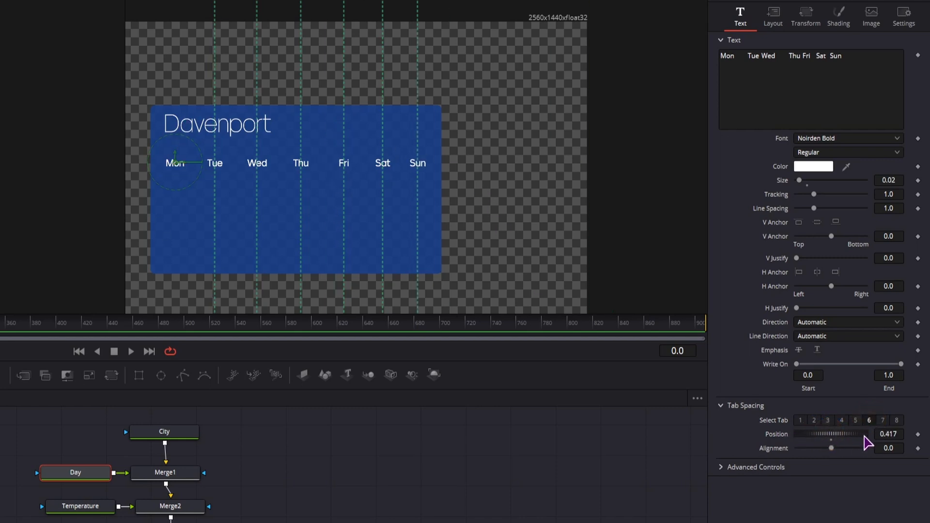
left_click_drag(257, 198, 298, 206)
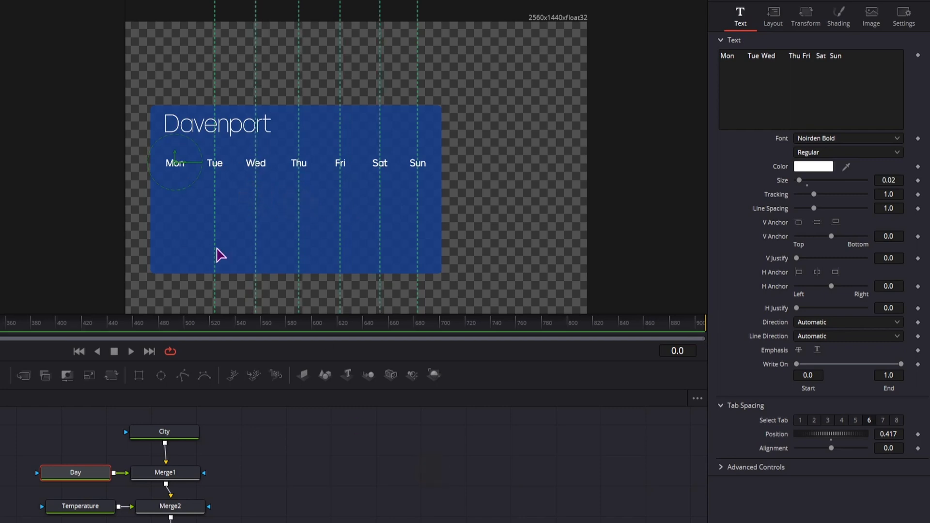
- Replace the original Temperature node with a copy of the Day node connected to Merge2
key("ctrl+v")
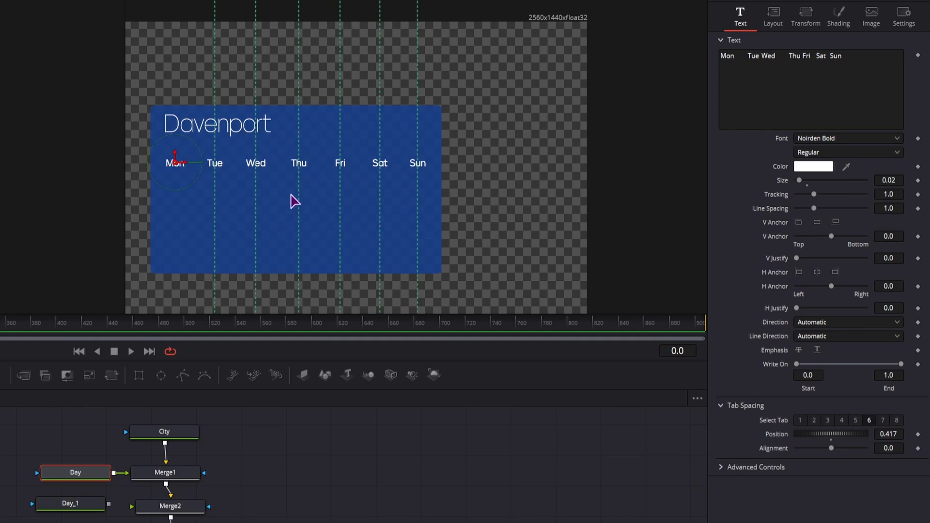
left_click(79, 471)
left_click(77, 502)
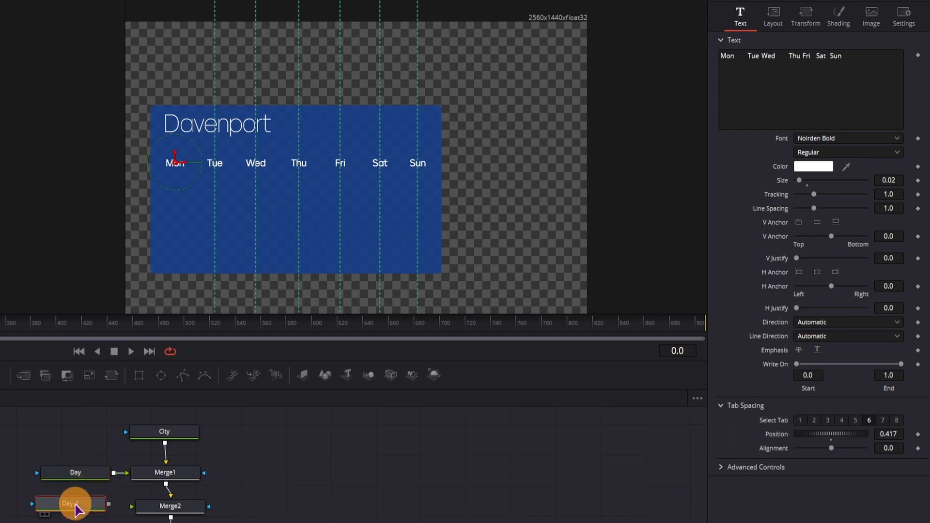
left_click_drag(109, 504, 135, 507)
- Rename the copied Day node as Temperature
left_click(72, 506)
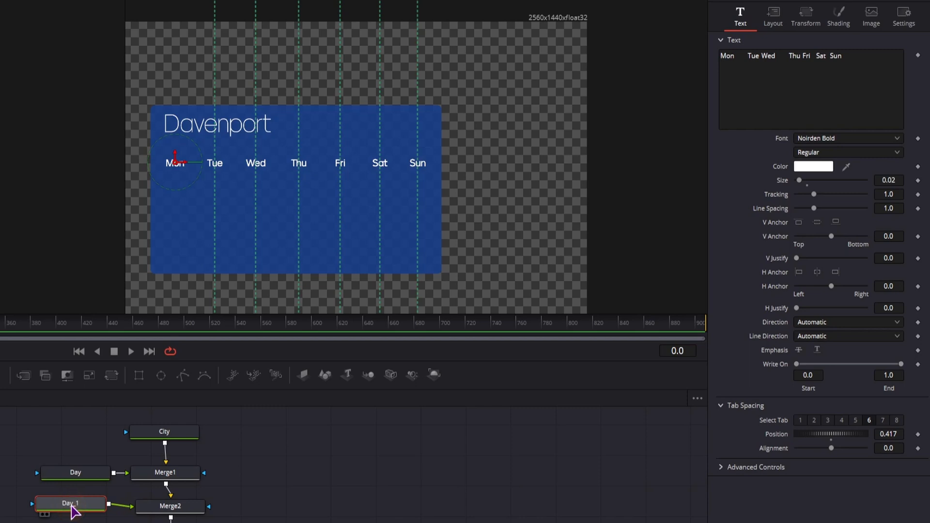
key("F2")
type("Temperature")
key("Return")
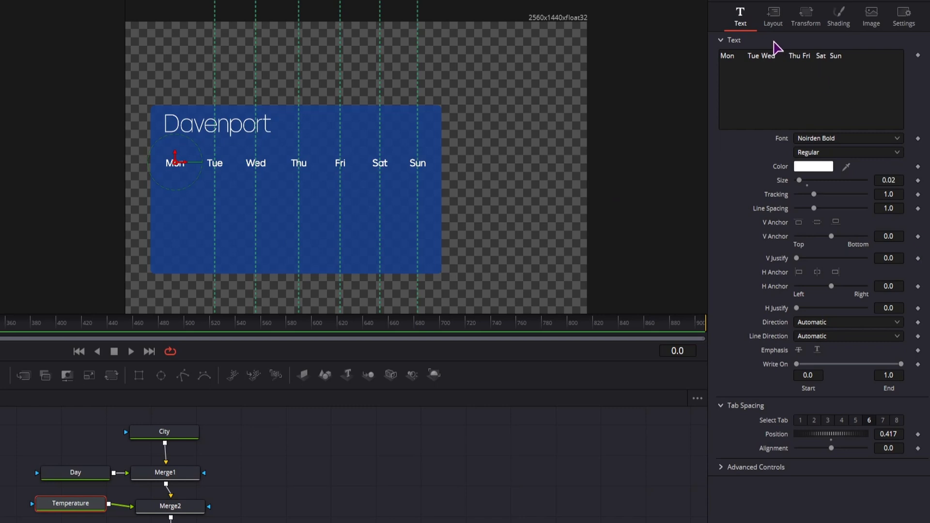
- Lower the Temperature text to the lower part of the card and set its font to Noirden Regular
left_click(773, 17)
left_click_drag(890, 68, 851, 79)
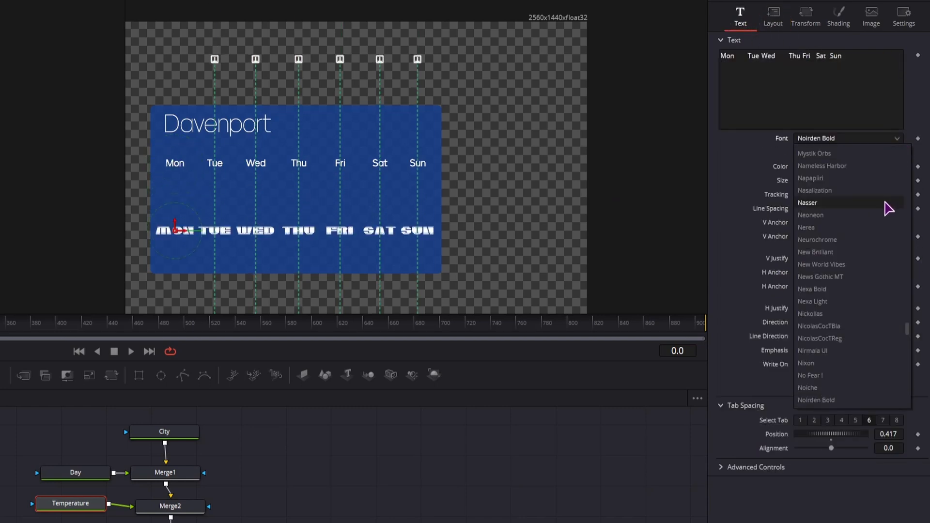
scroll(876, 339, "down", 1)
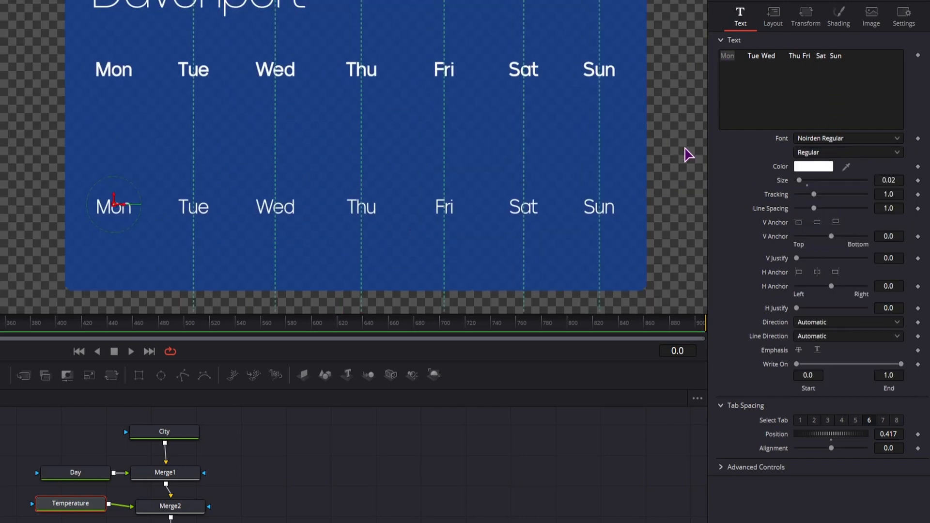
- Replace Mon in the Temperature text with 17°C, using the special degree Celsius character
left_click(718, 56)
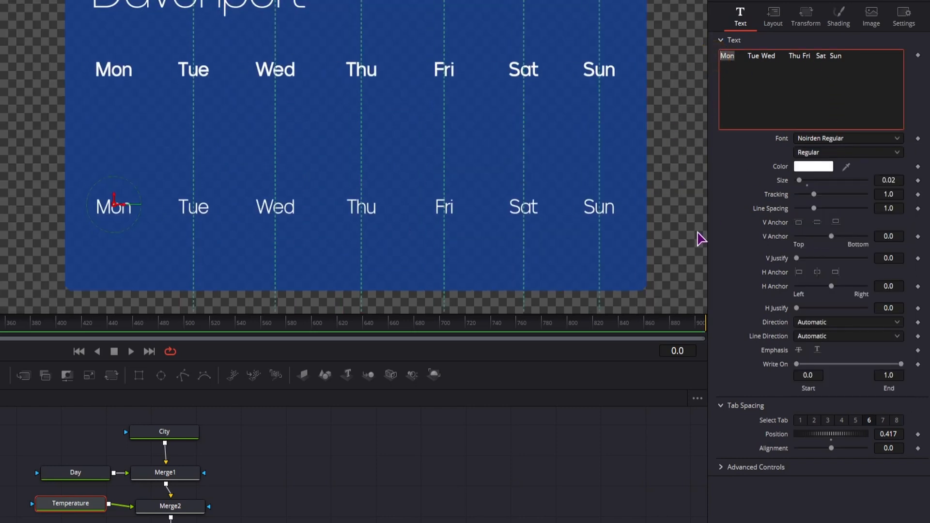
type("17")
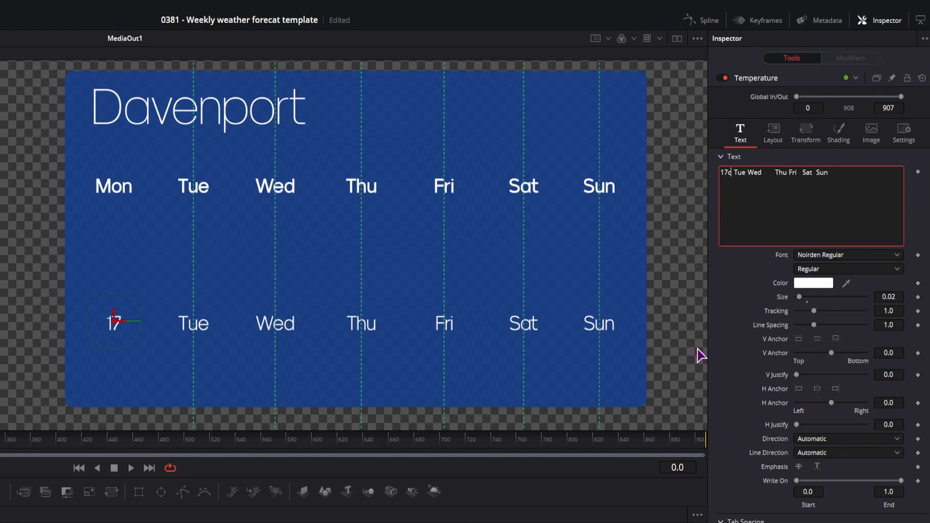
type("c")
key("Right")
key("Right")
key("Right")
key("Right")
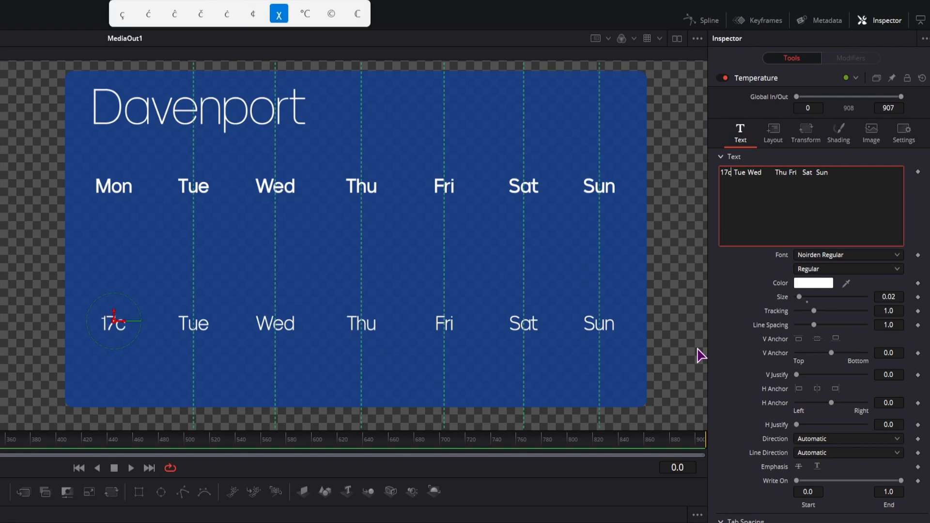
key("Return")
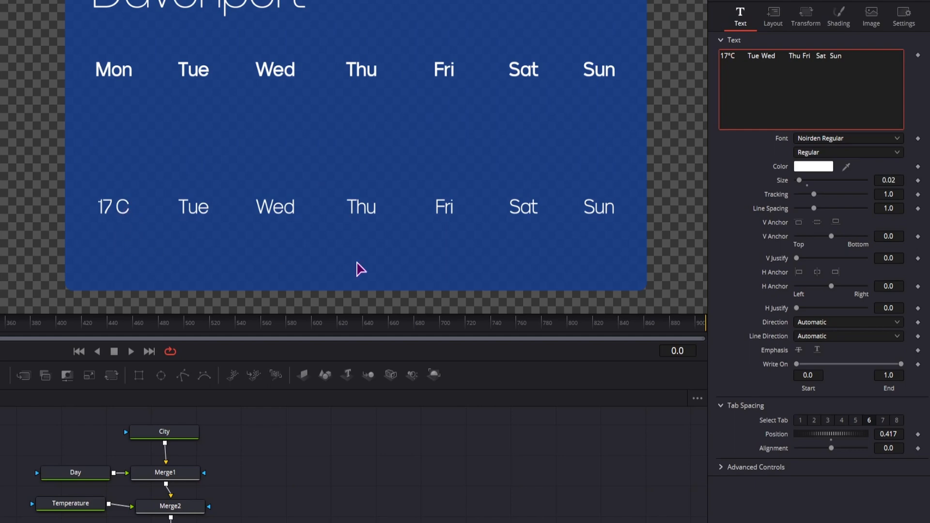
- Set the Temperature text's font to Novarese Bk BT and add an expression to its text content
left_click(814, 92)
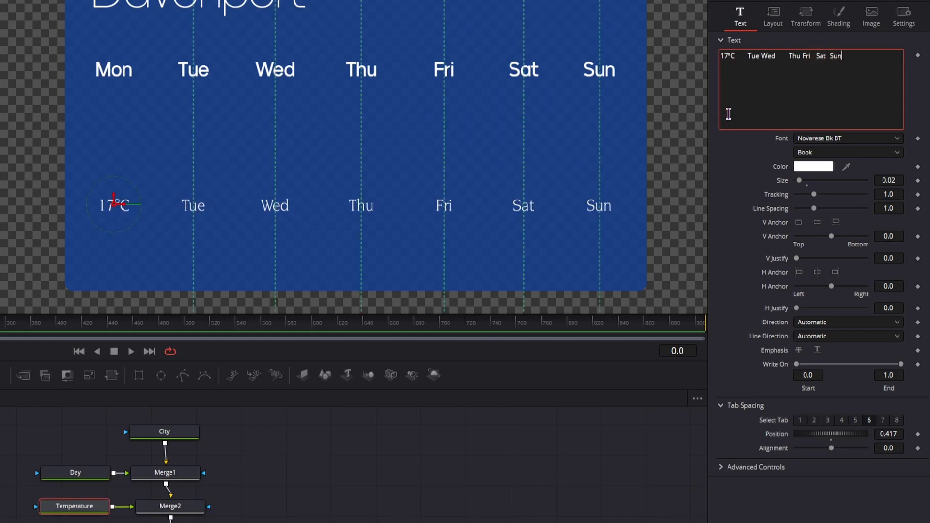
left_click_drag(721, 56, 735, 56)
right_click(768, 100)
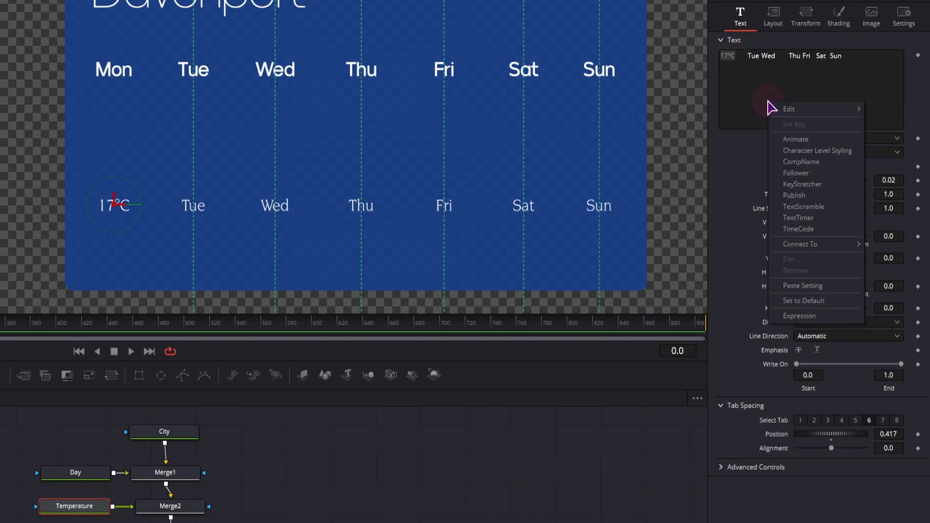
left_click(799, 316)
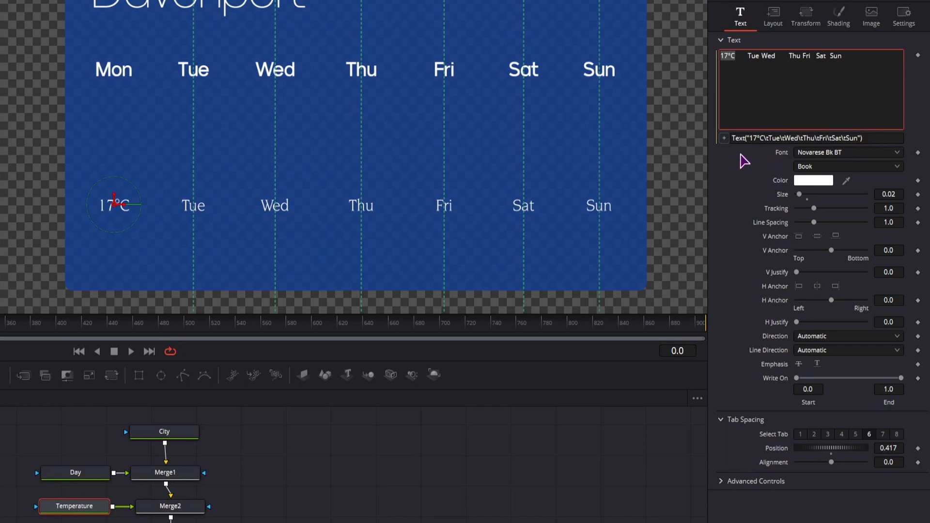
- Add an unconnected Custom Tool node to the empty area of the node graph
left_click(414, 439)
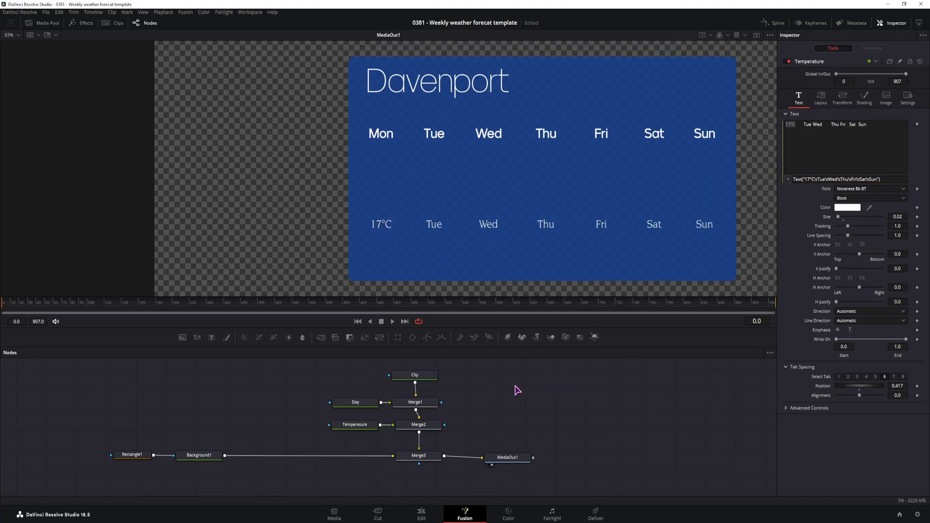
key("shift+space")
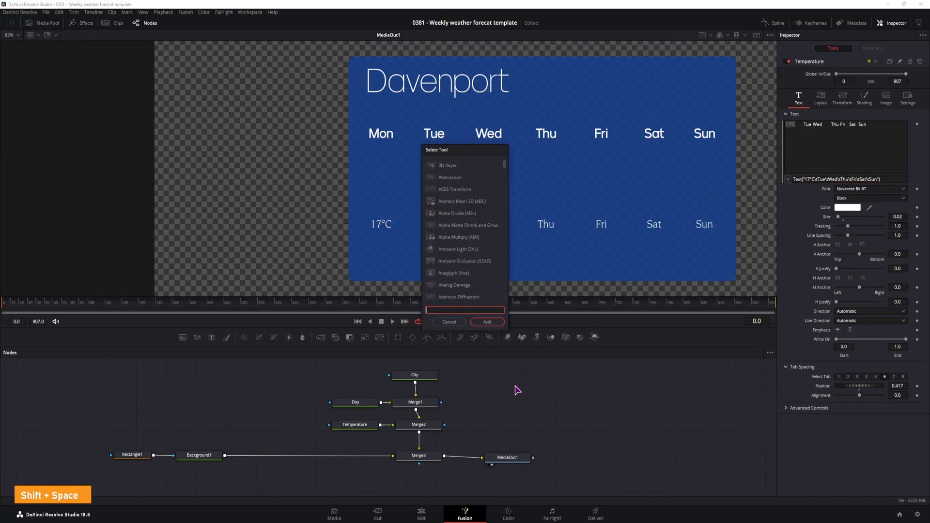
type("custom")
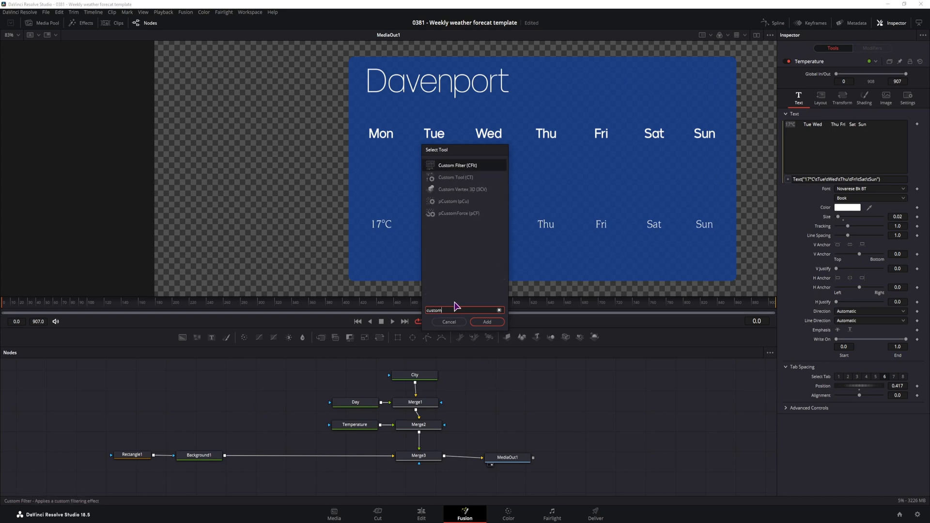
left_click(464, 177)
left_click(488, 322)
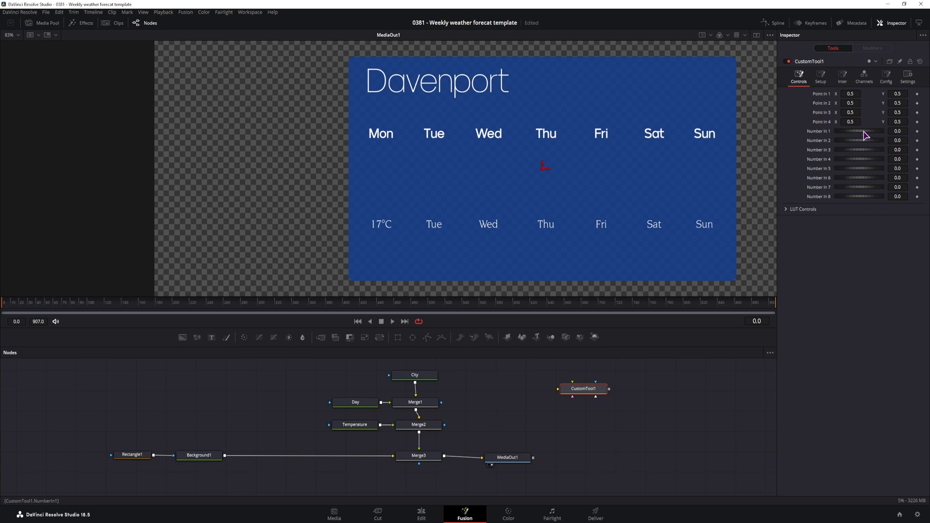
- Set the Custom Tool's Number In 1 through 7 to 17.5, 20, 23, 21, 5, 35 and 41.9
left_click(819, 134)
left_click(903, 131)
left_click(875, 306)
left_click(355, 425)
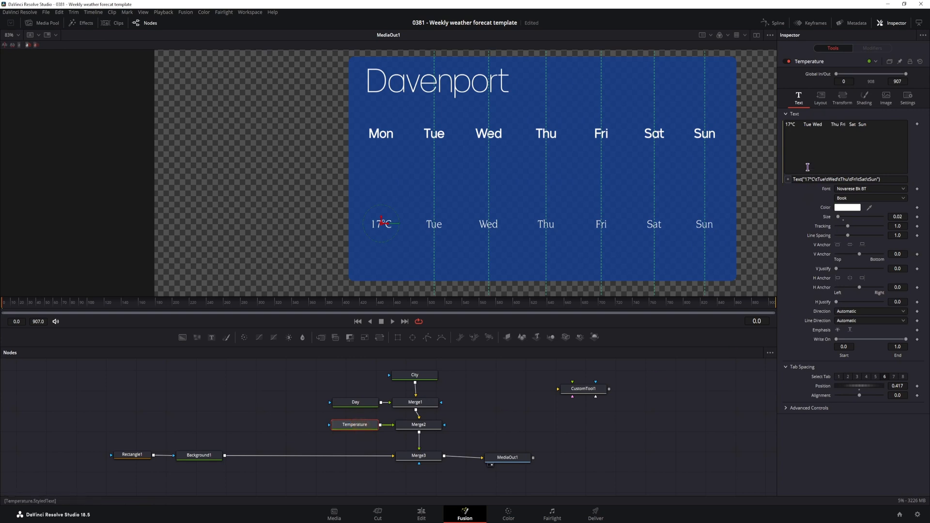
left_click(791, 125)
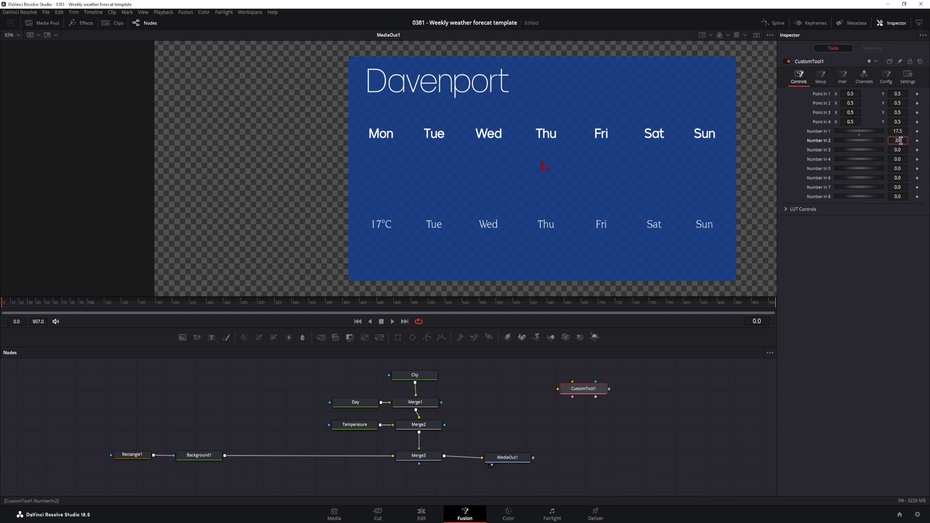
left_click(904, 149)
- Replace the opening Text("17 part of the Temperature text's expression with CustomTool1.NumberIn1 followed by the .. concatenation operator
left_click(367, 429)
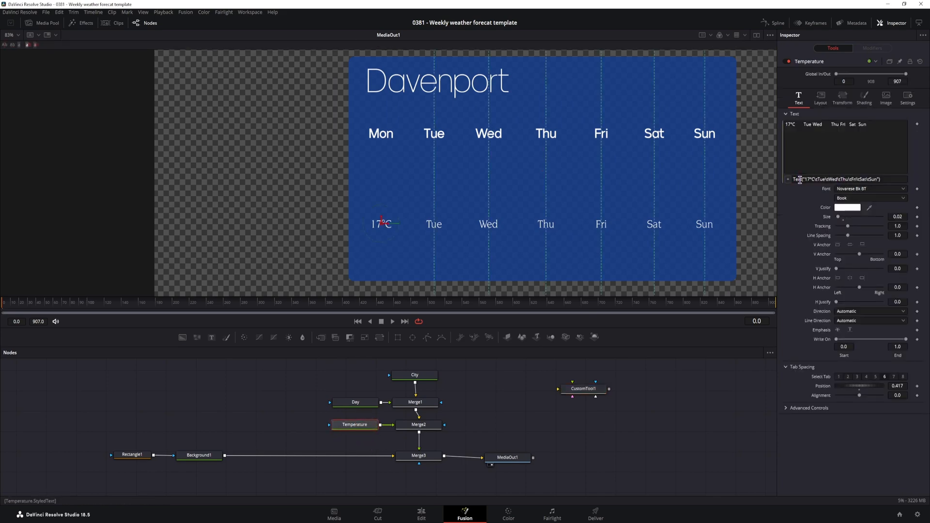
left_click_drag(808, 180, 788, 179)
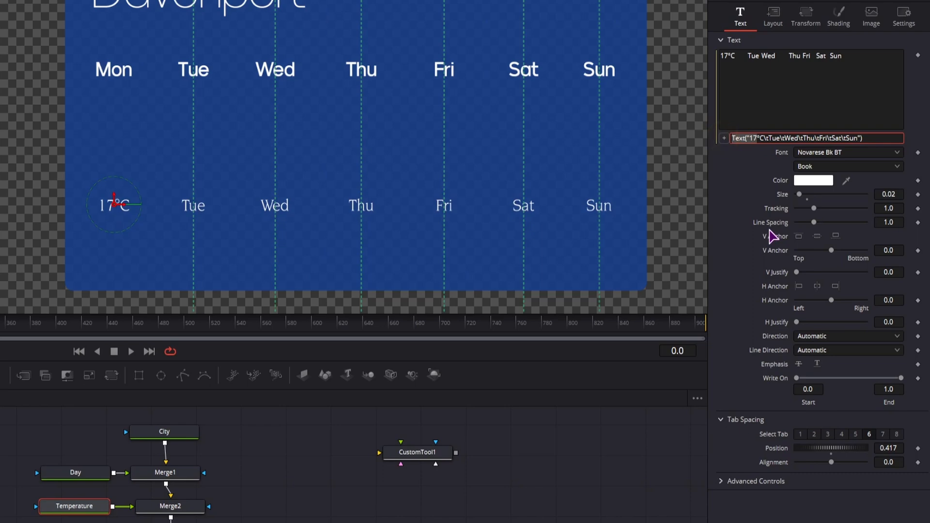
left_click(440, 451)
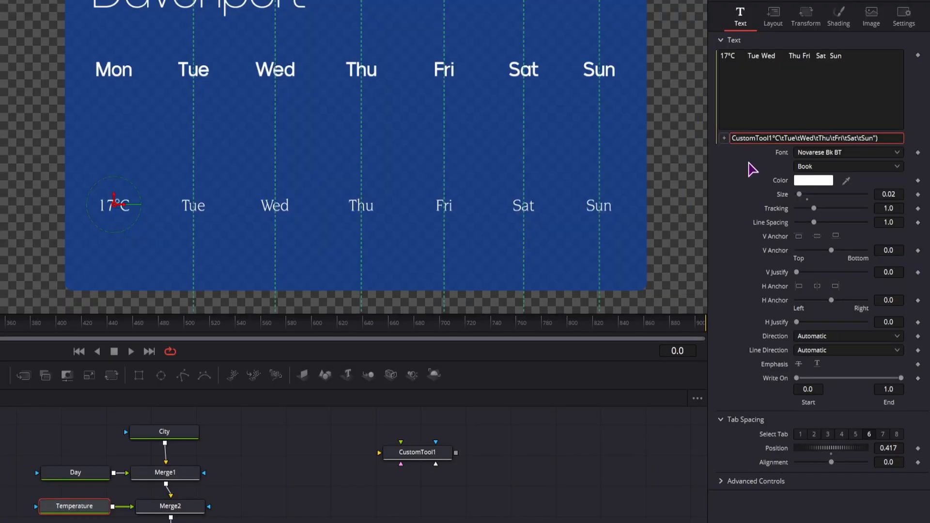
type("NumberIn")
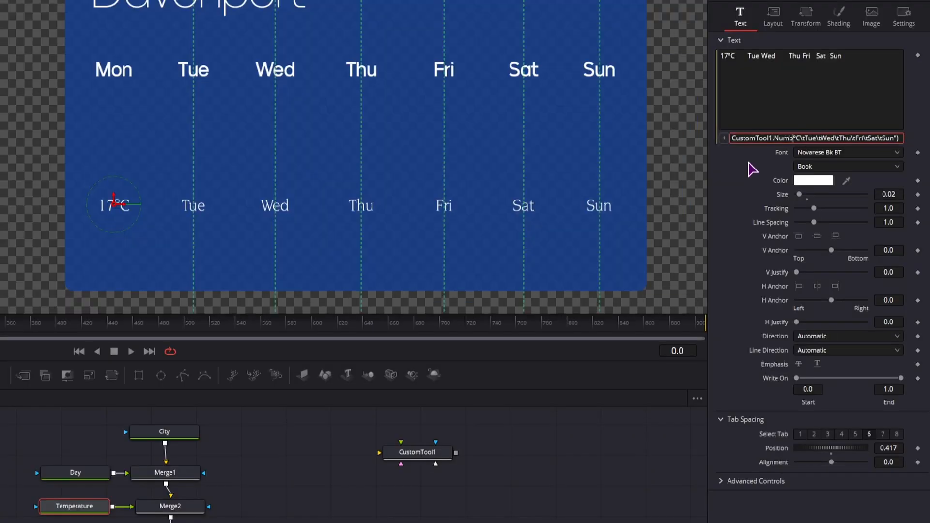
type("1")
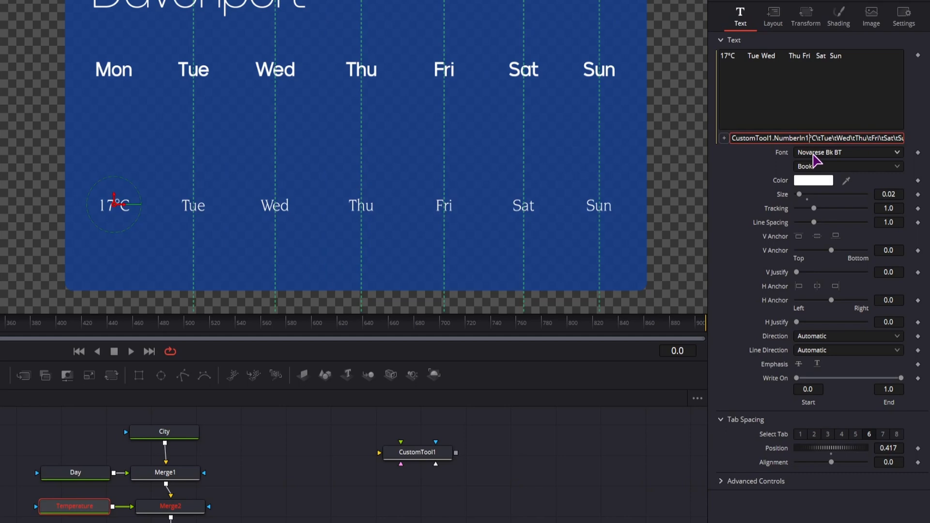
type("..")
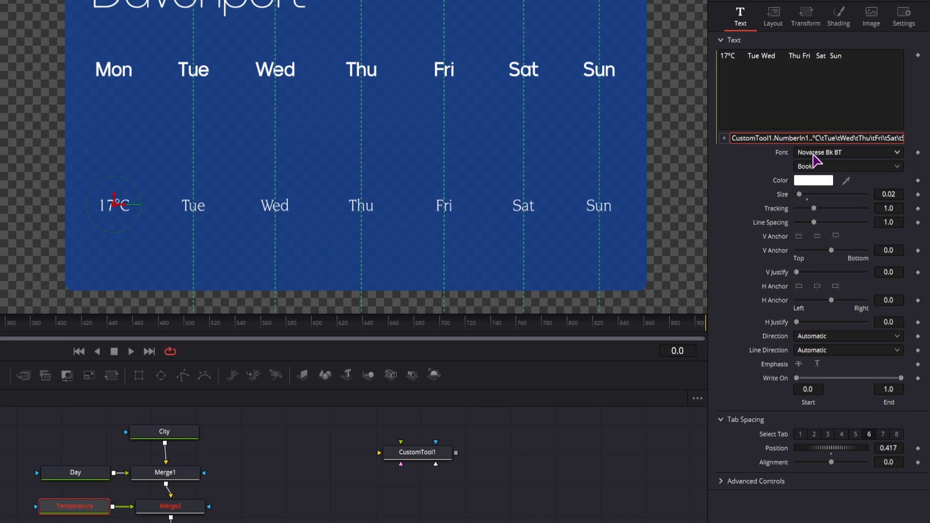
left_click(597, 431)
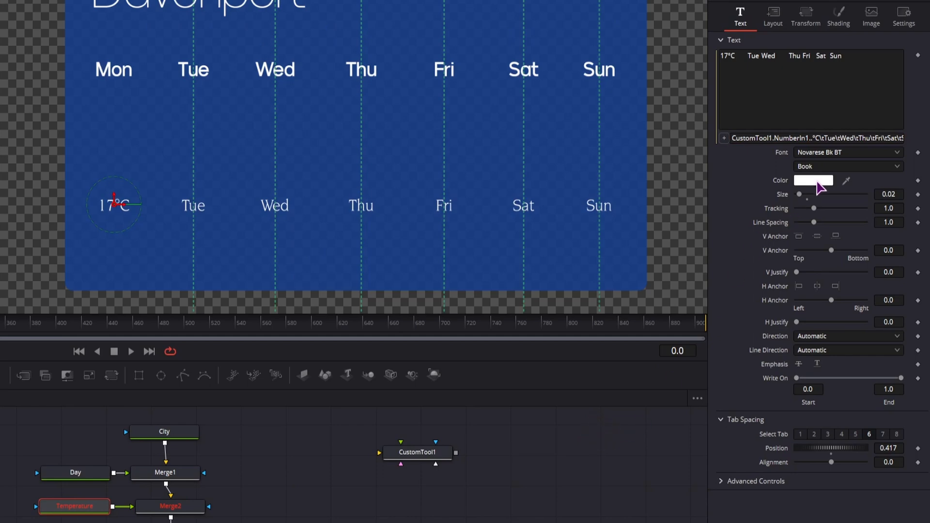
- Fix the Temperature expression's syntax by removing the closing parenthesis at its end and adding an opening quotation mark before °C
left_click(845, 138)
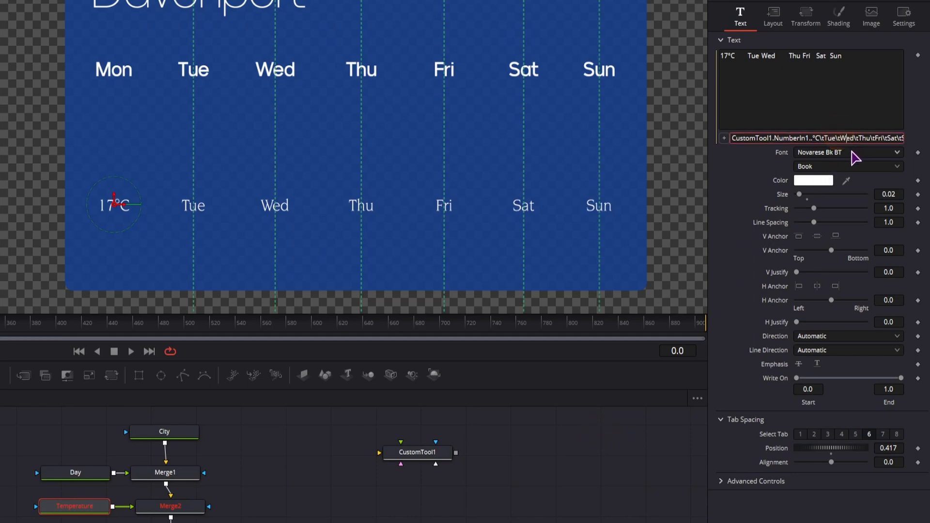
key("End")
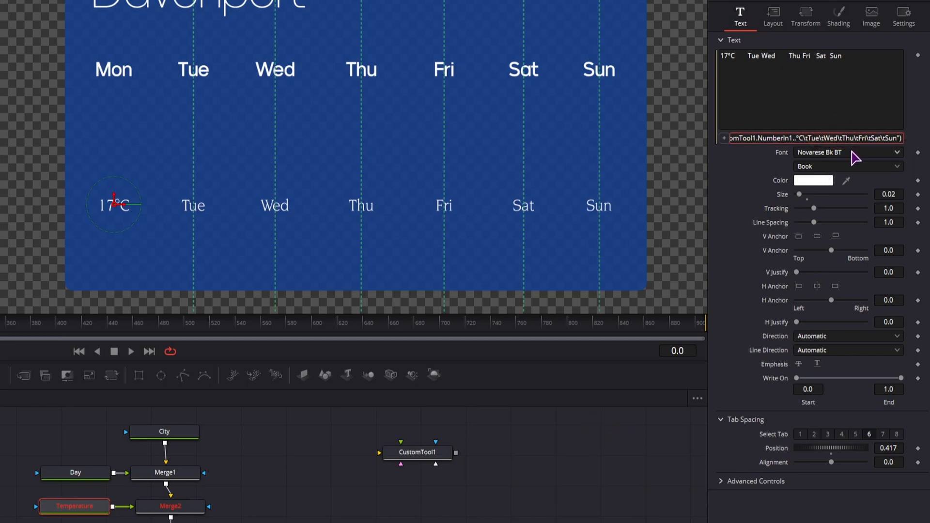
key("BackSpace")
left_click(798, 139)
type("\"")
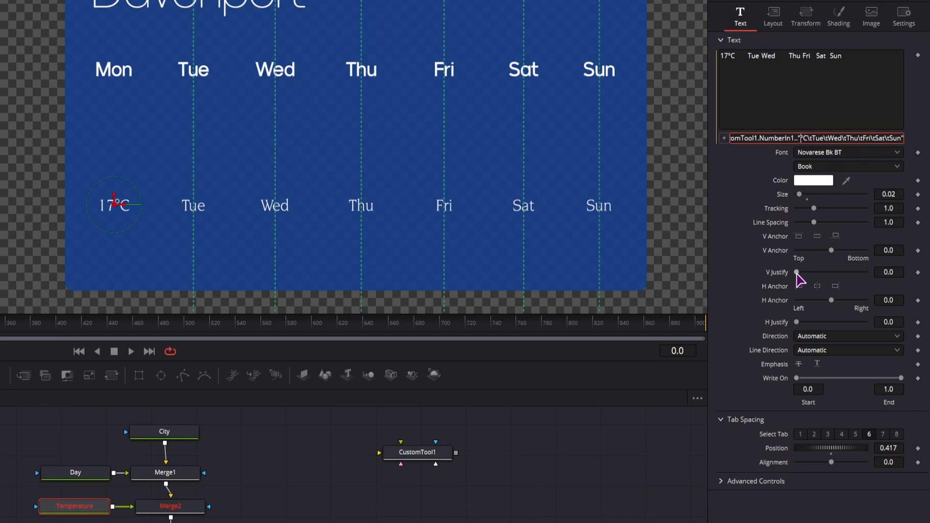
left_click(572, 464)
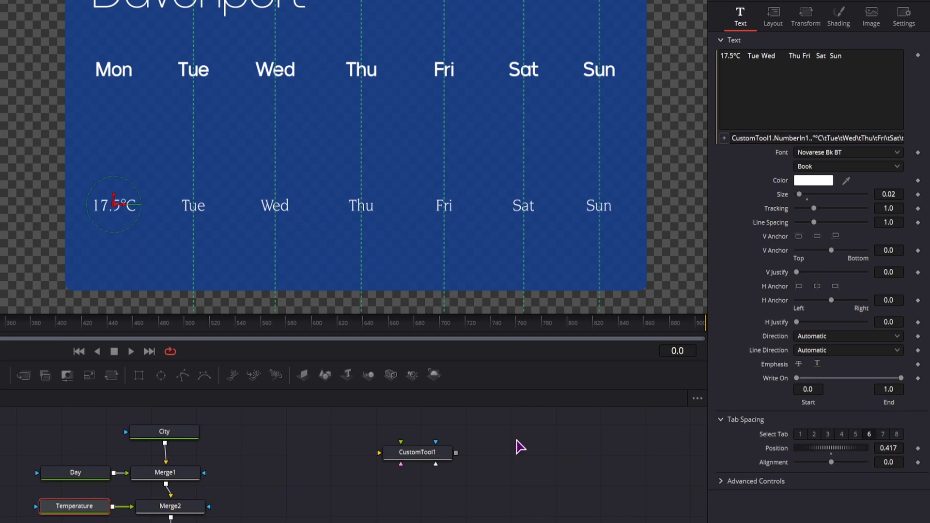
- Raise the Custom Tool's Number In 1 to about 18.6 to test the linked Monday temperature
left_click(607, 465)
left_click(417, 453)
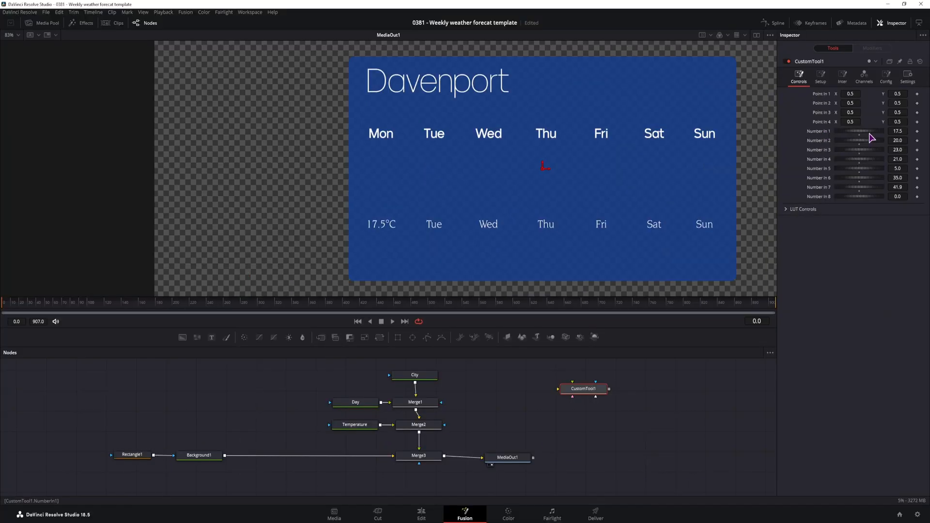
left_click_drag(869, 134, 864, 129)
left_click(871, 286)
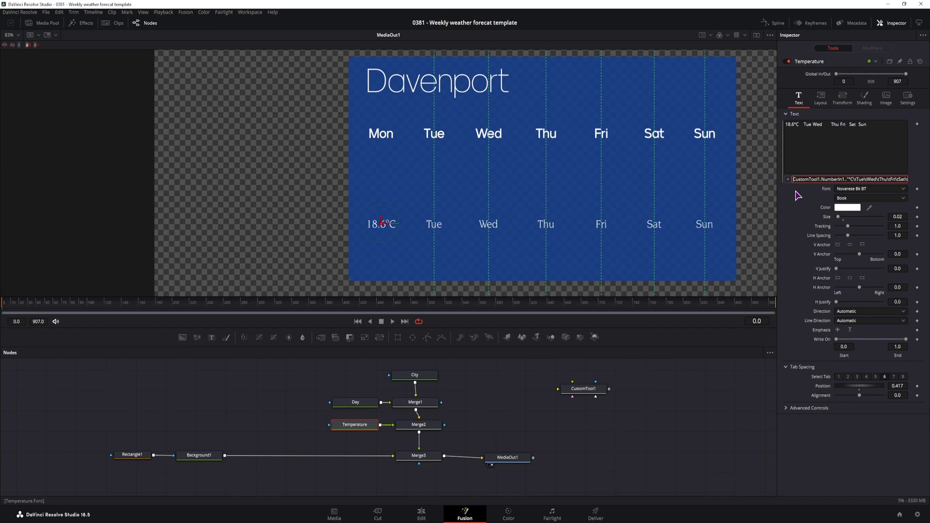
- Limit the Monday temperature to one decimal by changing its expression term to (floor(CustomTool1.NumberIn1*10)/10)
type("*10)")
left_click(732, 138)
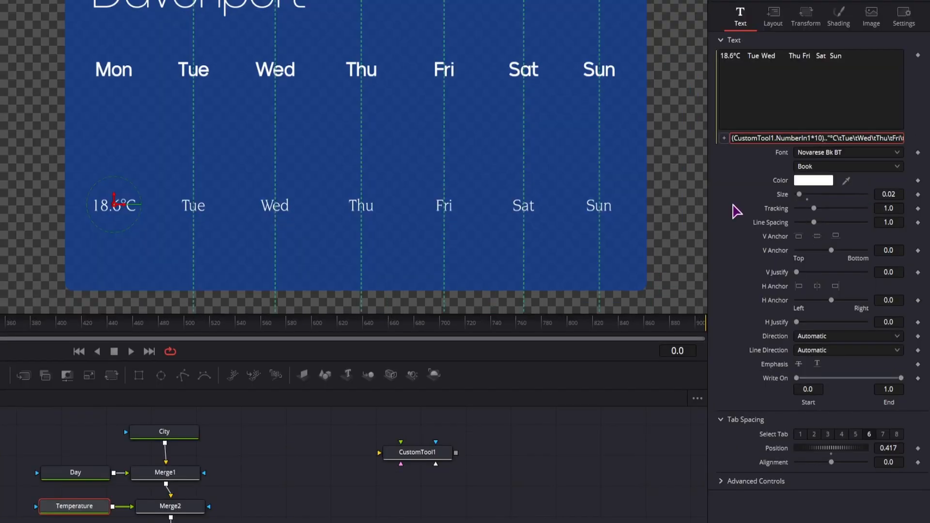
type("(floor")
left_click(839, 139)
type(")")
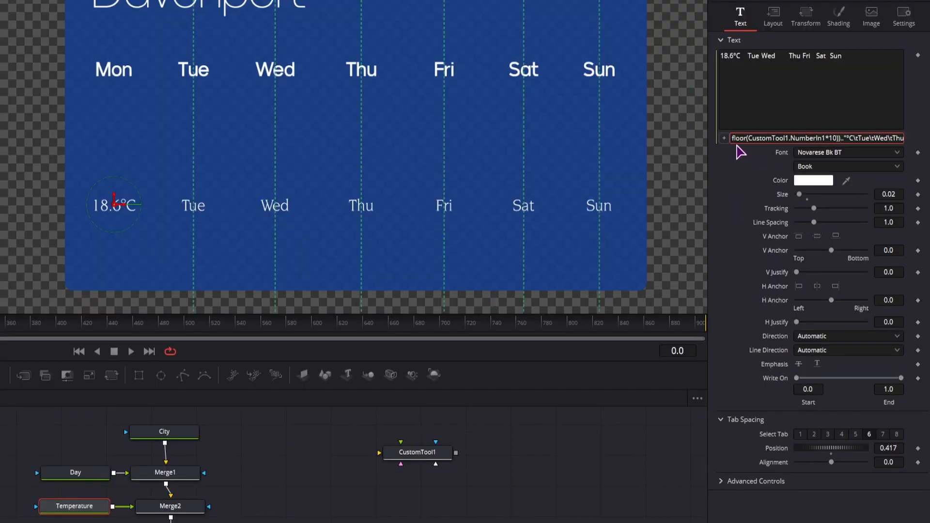
left_click(732, 138)
type("(")
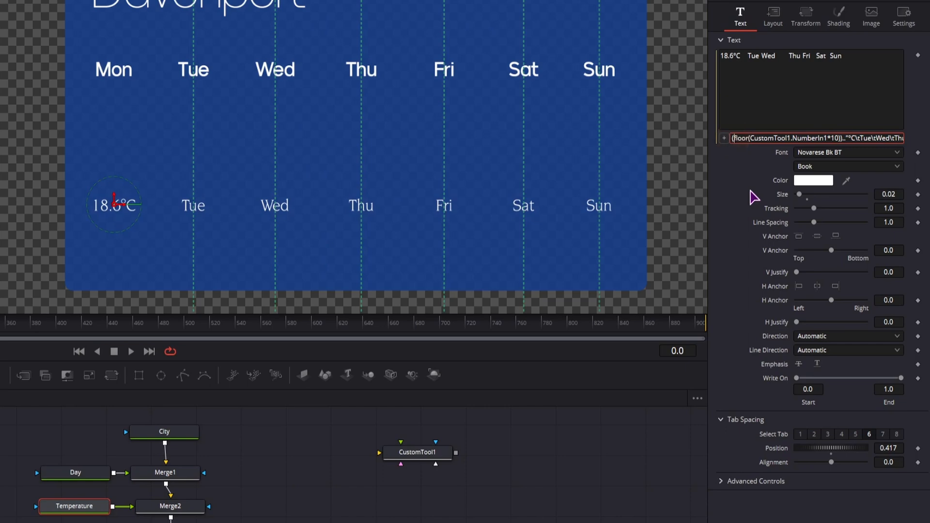
left_click(845, 139)
type("/10")
key("Return")
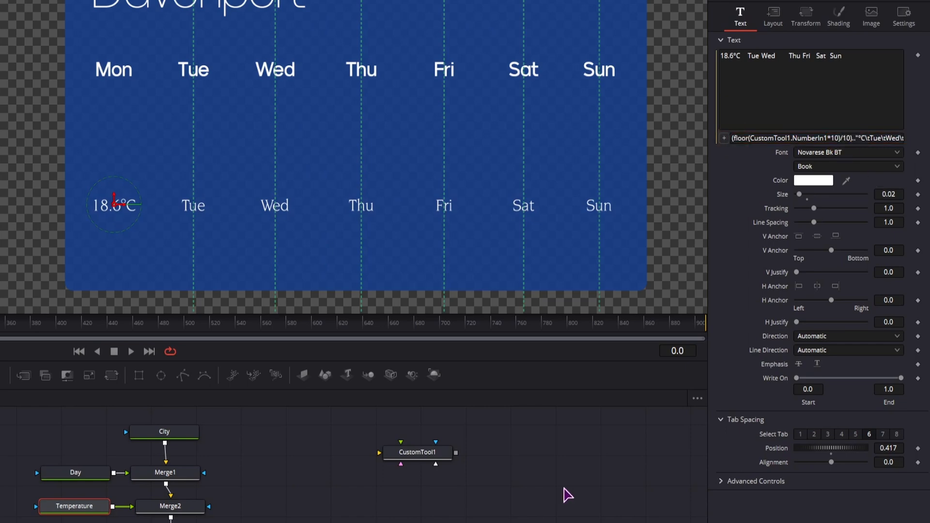
- Lower the Custom Tool's Number In 1 to about 18.2 and copy the Temperature expression into a new Notepad++ document
left_click(424, 454)
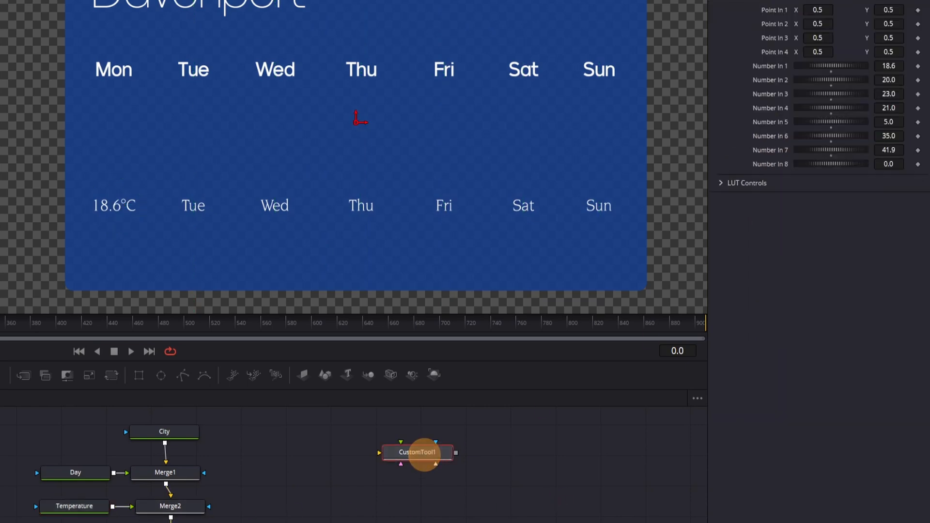
mouse_move(855, 72)
left_mouse_down()
mouse_move(830, 73)
mouse_move(847, 71)
left_mouse_up()
left_click(778, 137)
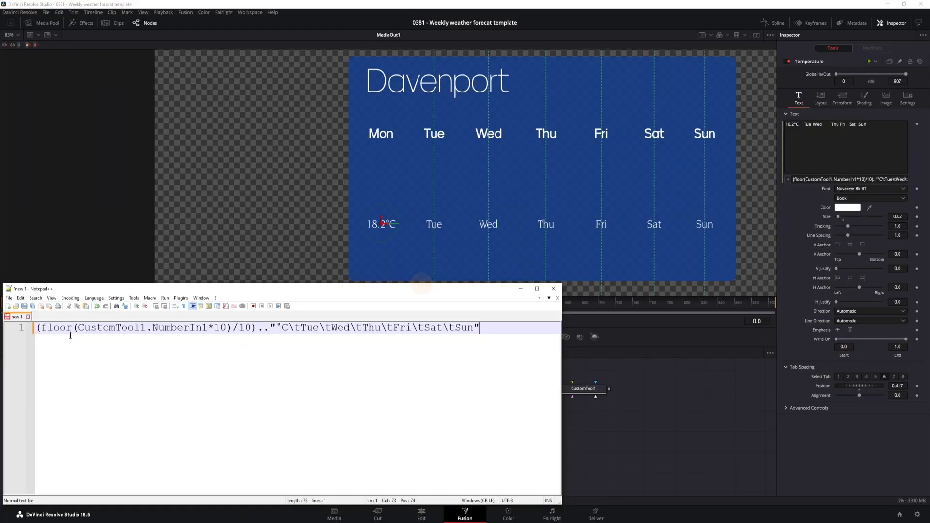
- Copy the floor term, end the first line after °C\t with a quotation mark and .., and move the weekday remainder two lines down
left_click_drag(269, 329, 26, 328)
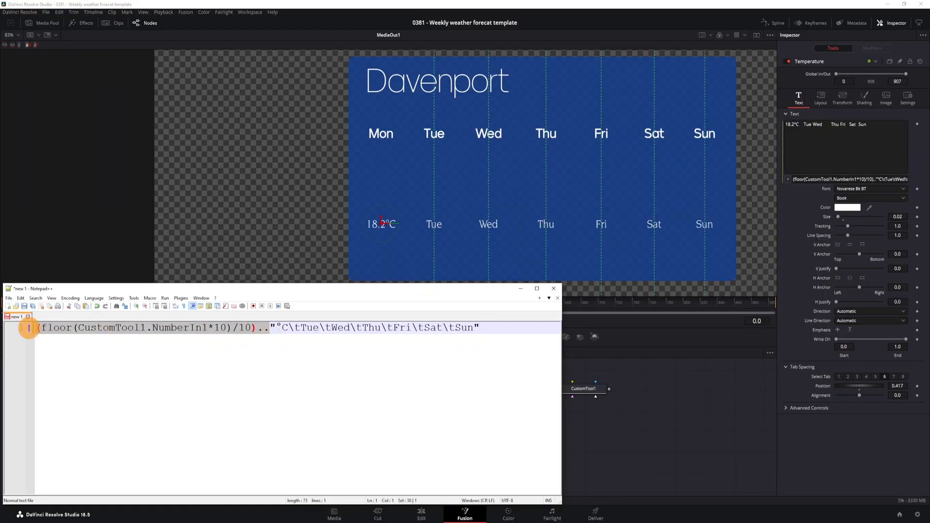
key("ctrl+c")
left_click(302, 329)
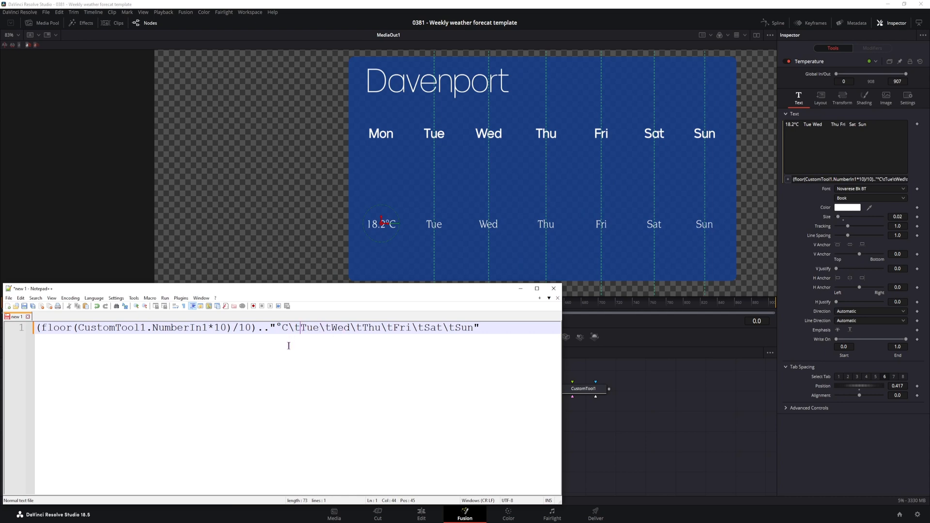
type("\"")
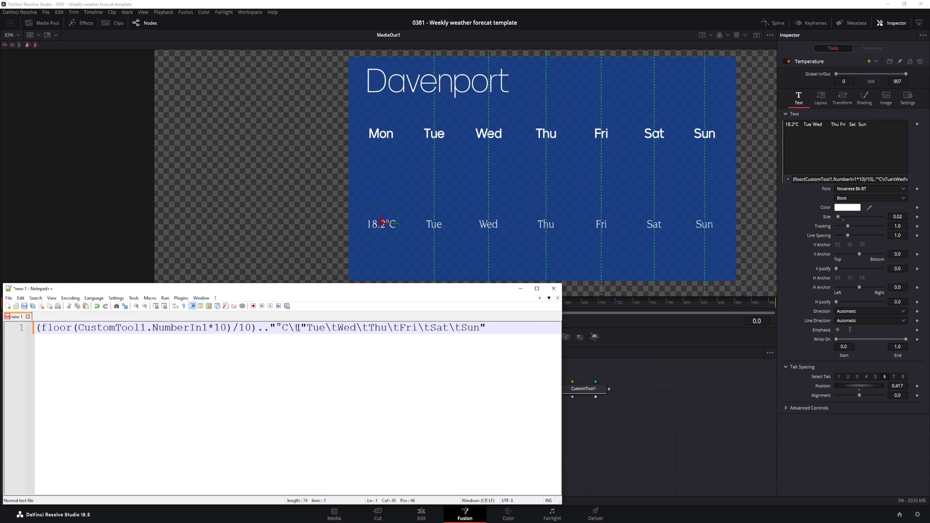
type("..")
key("Return")
key("Return")
key("Up")
left_click(310, 331)
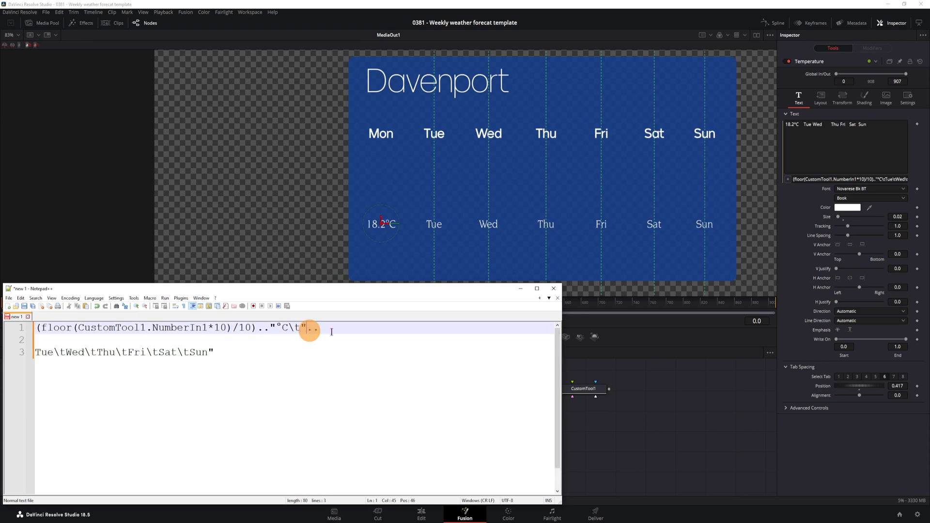
- Fill the empty second line with (floor(CustomTool2.NumberIn1*10)/10).."°C\t".. using the copied parts of the first line
left_click(154, 340)
key("ctrl+v")
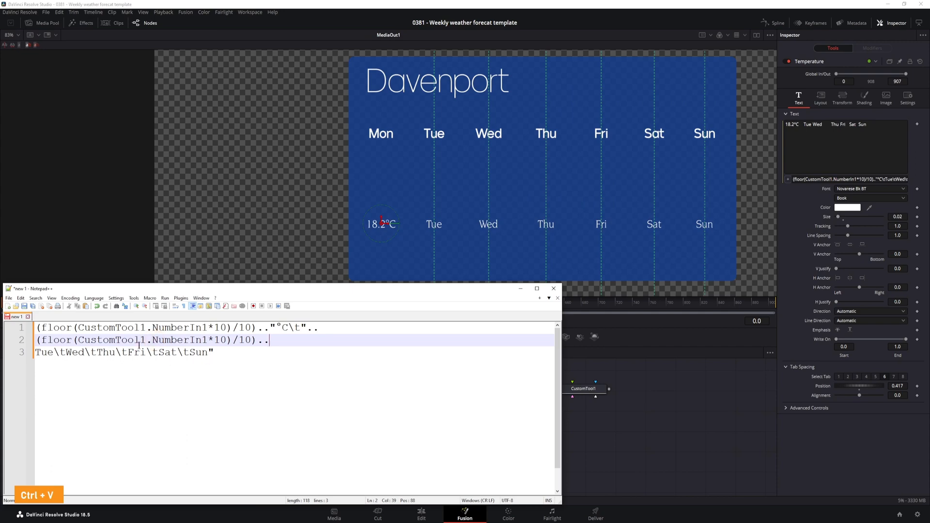
left_click_drag(139, 340, 146, 340)
type("2")
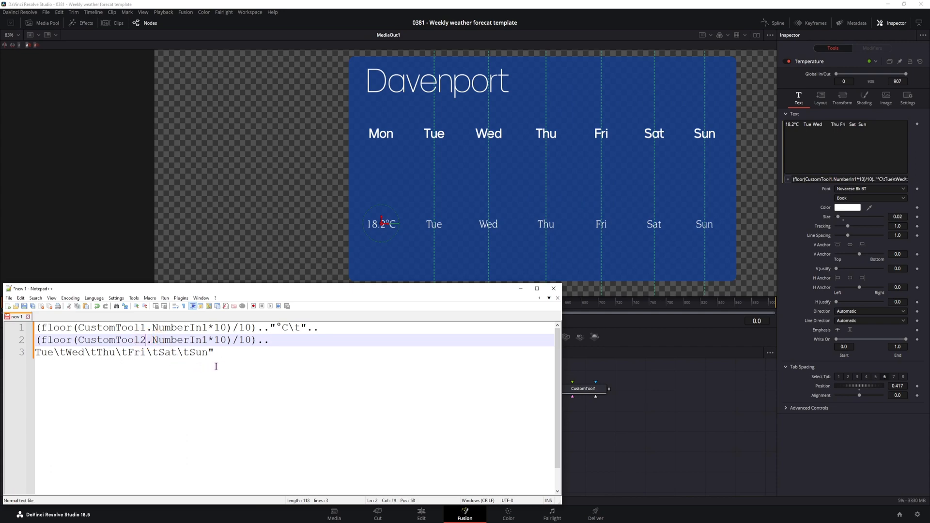
left_click_drag(322, 330, 270, 329)
key("ctrl+c")
left_click(272, 340)
key("ctrl+v")
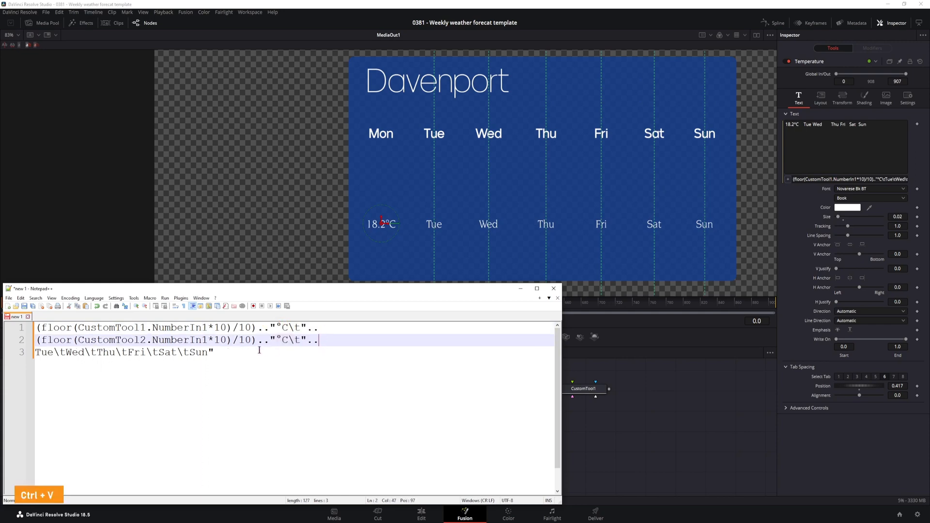
- Add an empty third line and delete the leftover Tue to Sun text below it
key("Return")
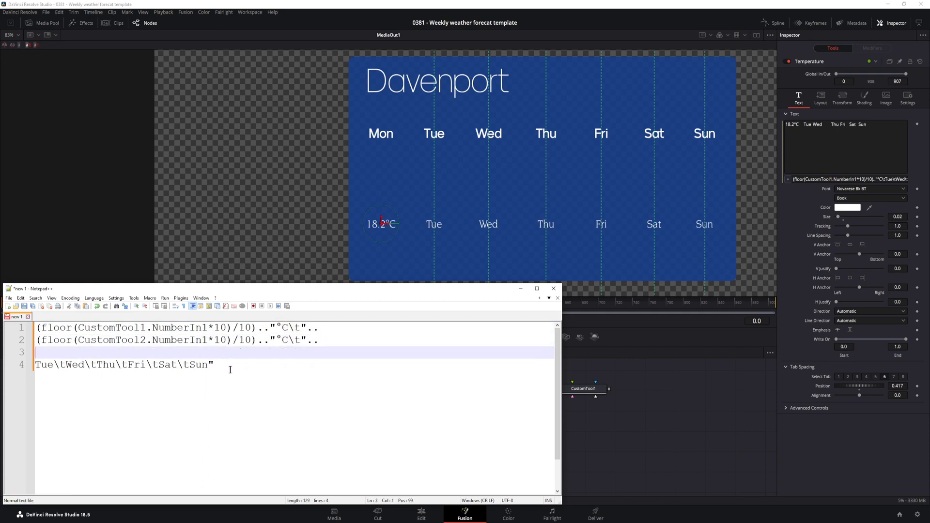
left_click_drag(233, 365, 36, 365)
key("Delete")
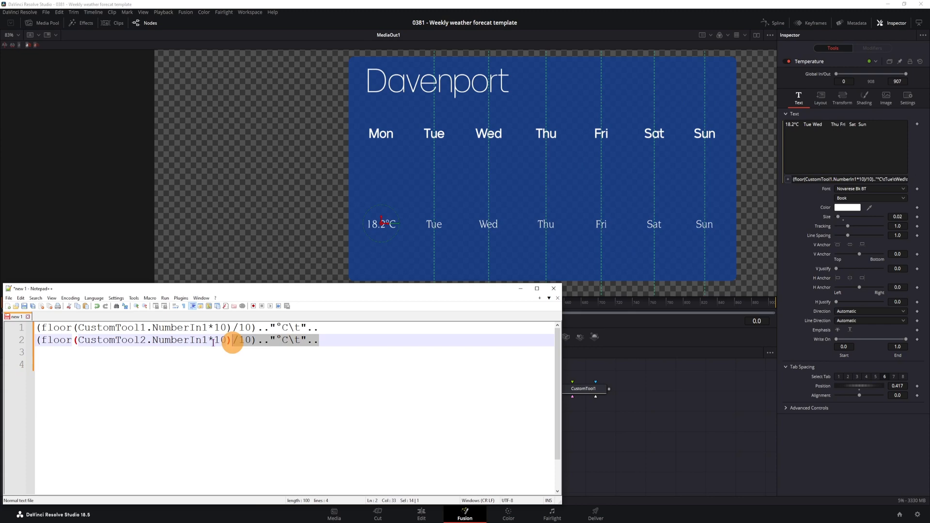
- Duplicate the second expression line onto lines 3 through 7
left_click_drag(213, 342, 31, 342)
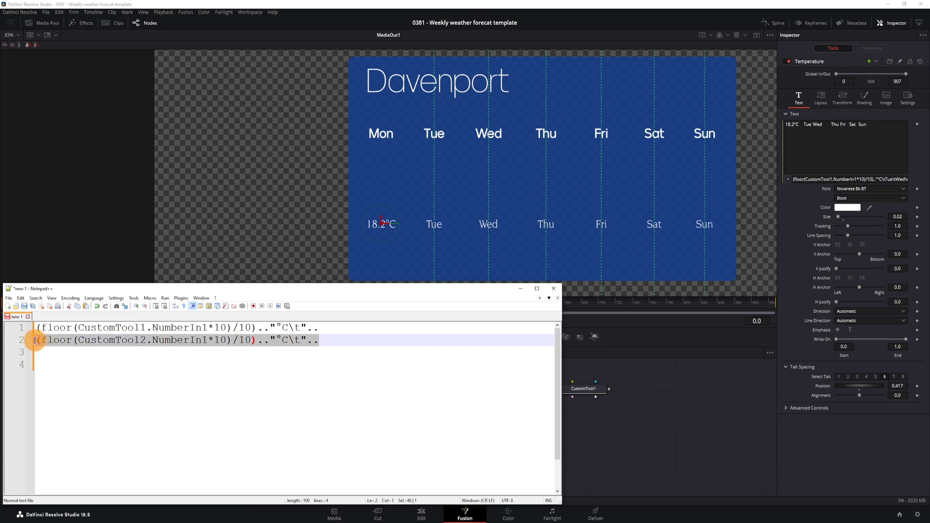
key("ctrl+c")
left_click(51, 357)
key("ctrl+v")
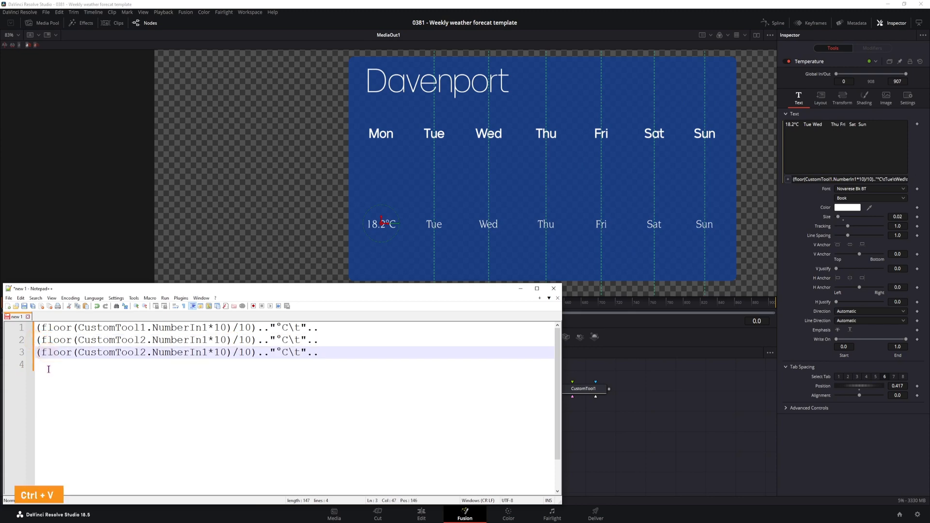
left_click(49, 368)
key("ctrl+v")
key("Return")
key("ctrl+v")
key("Return")
key("ctrl+v")
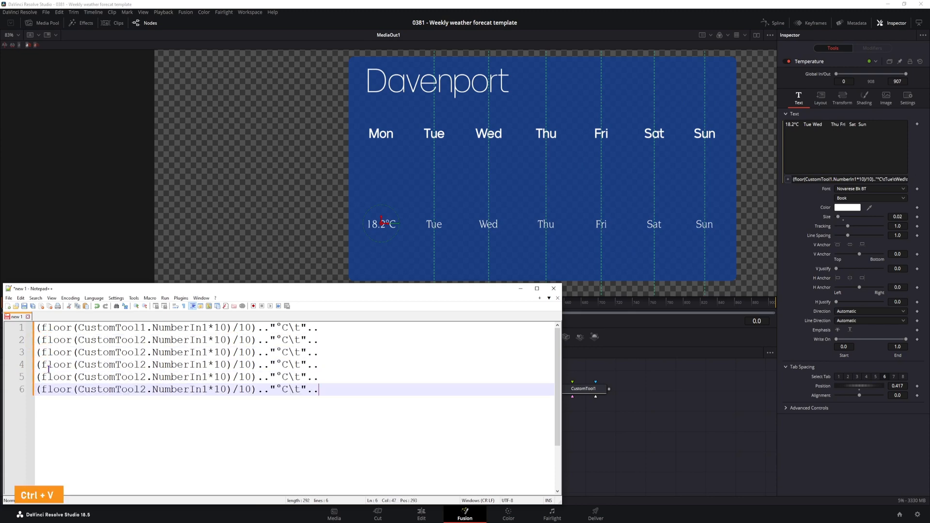
key("Return")
key("ctrl+v")
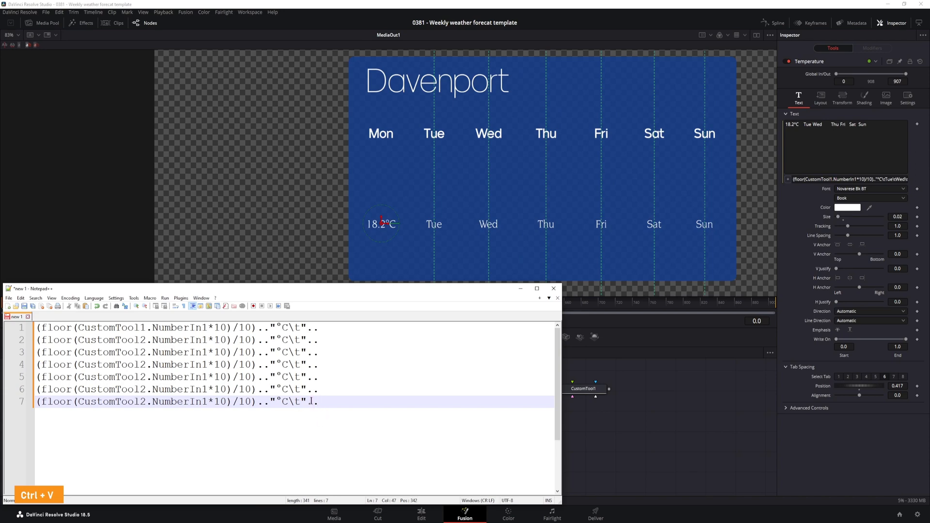
- Remove the \t tab code after °C in the seventh expression line
left_click(300, 401)
key("BackSpace")
key("BackSpace")
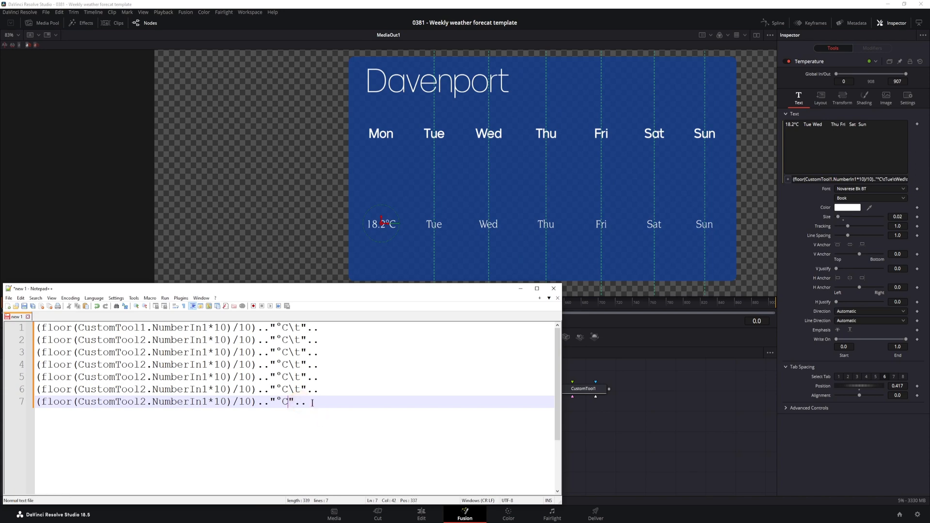
- Delete the trailing .. from the end of the seventh expression line
left_click(313, 403)
key("BackSpace")
key("BackSpace")
- Renumber the CustomTool references in lines 3 through 7 as CustomTool3 through CustomTool7
left_click_drag(140, 351, 141, 390)
type("3")
type("45")
type("6")
- Copy all seven lines and paste them over the Temperature node's text expression in DaVinci Resolve
left_click_drag(295, 402, 37, 321)
key("ctrl+c")
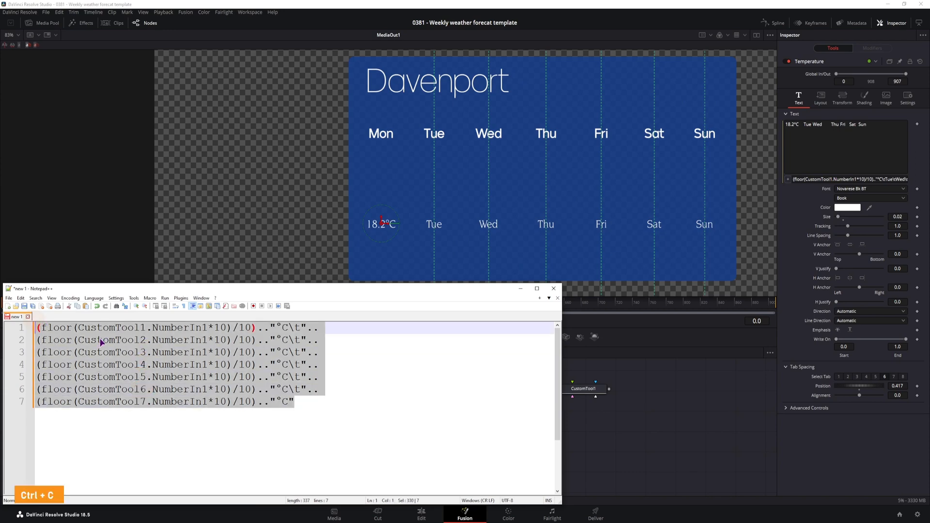
left_click(815, 179)
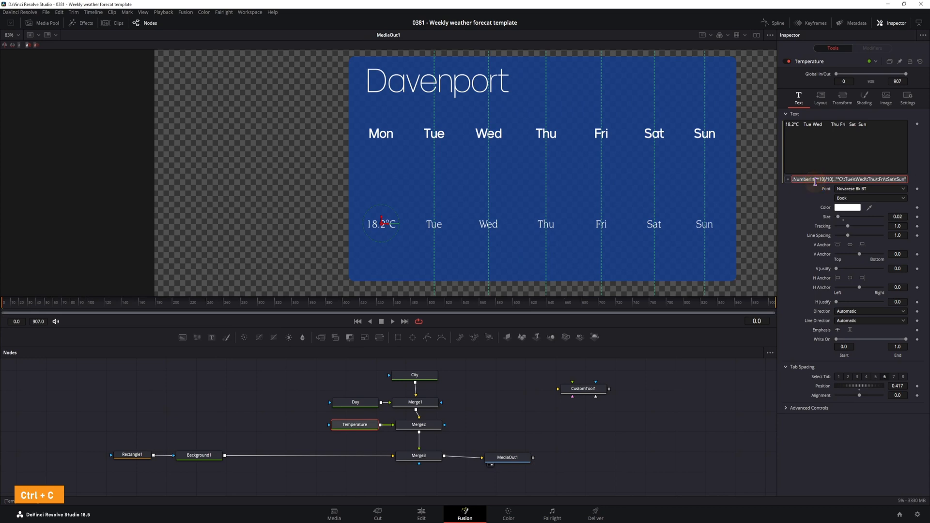
key("ctrl+v")
left_click(713, 430)
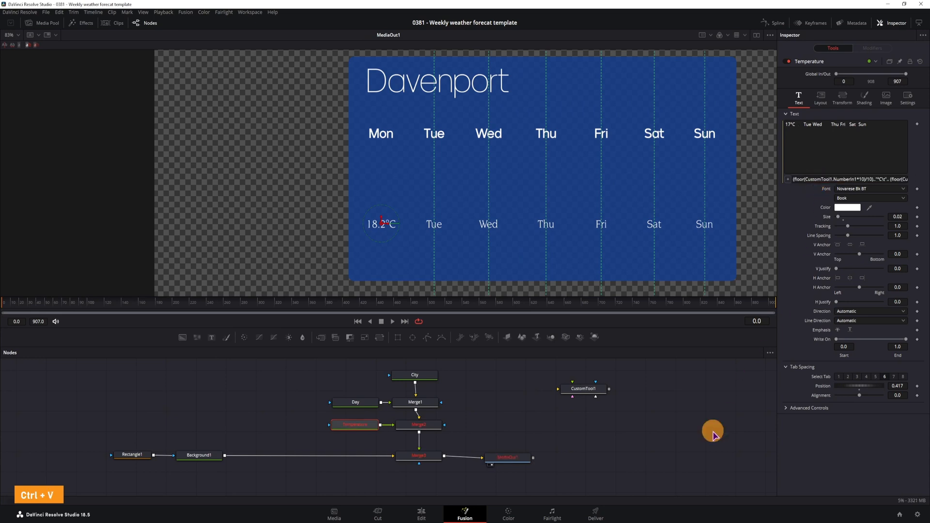
- Switch back to Notepad++, undo the joining of the lines, and make lines 2 through 7 all reference CustomTool1
key("alt+Tab")
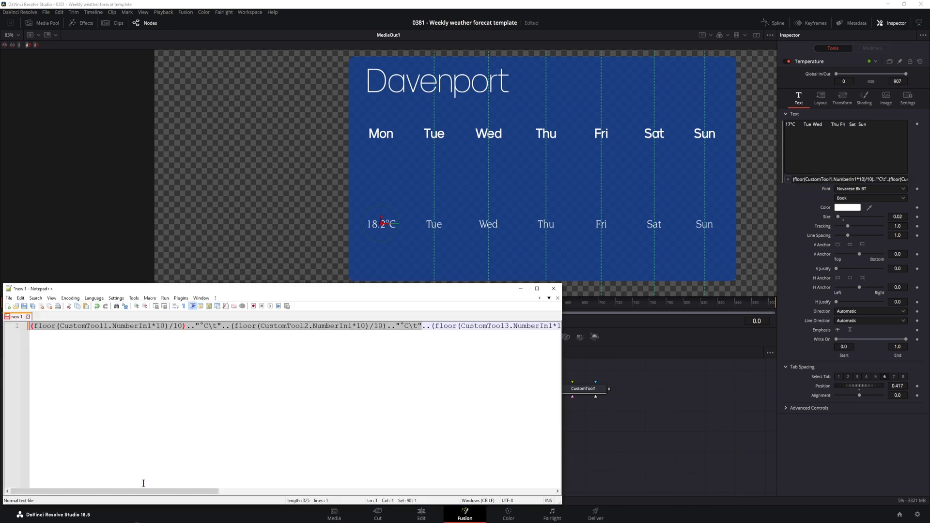
left_click(107, 379)
key("End")
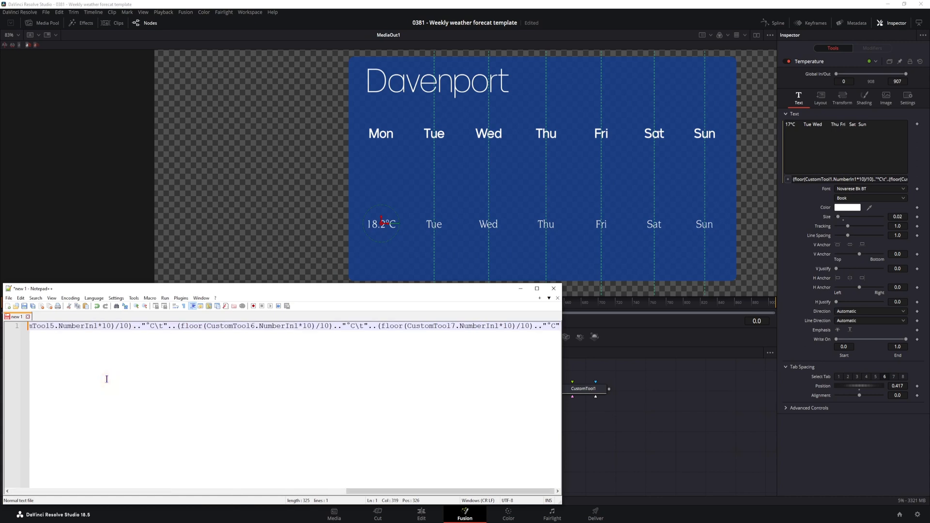
key("ctrl+z")
left_click(107, 343)
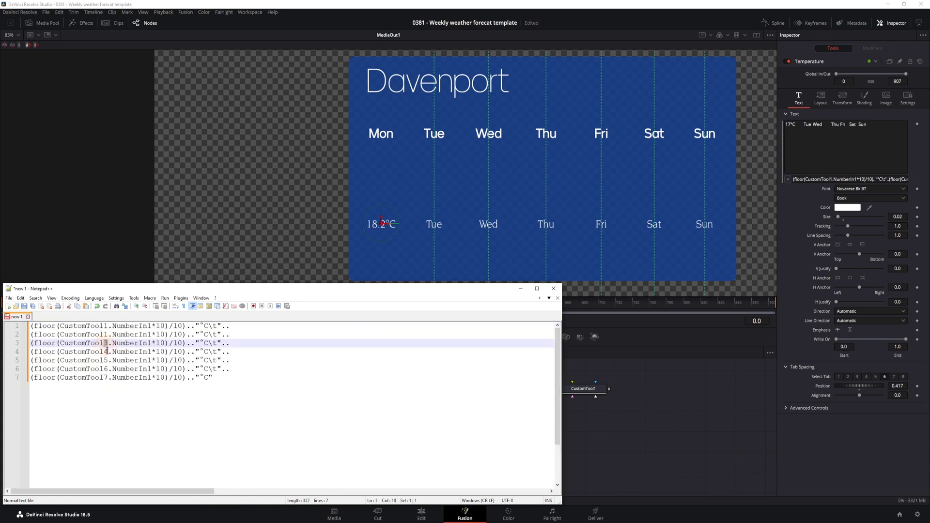
left_click_drag(109, 352, 106, 353)
left_click_drag(109, 369, 105, 377)
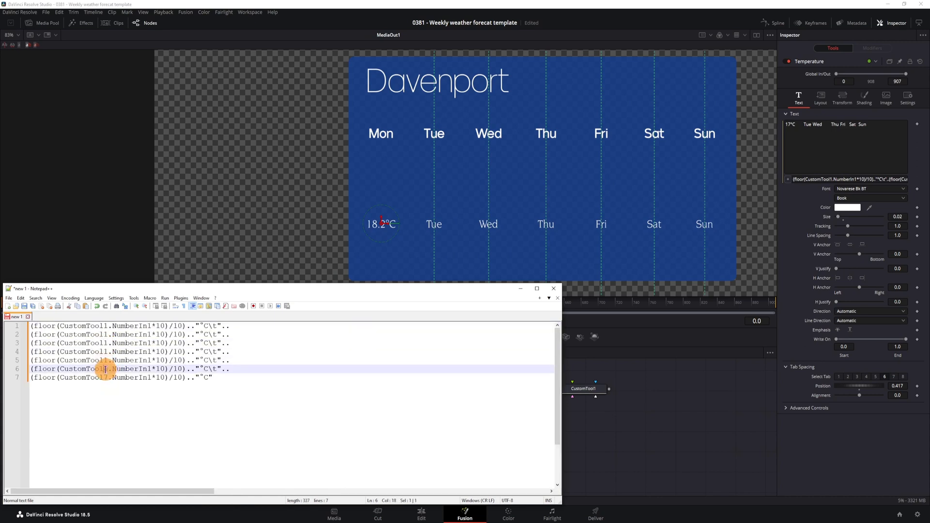
type("1")
- Renumber the inputs in lines 2 through 7 as NumberIn2 through NumberIn7
left_click_drag(151, 335, 150, 352)
type("2")
type("3")
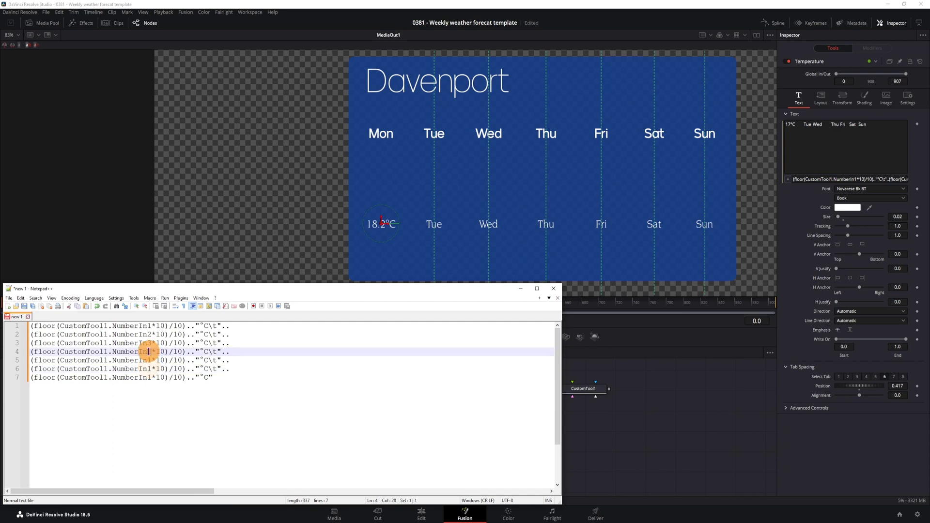
type("4")
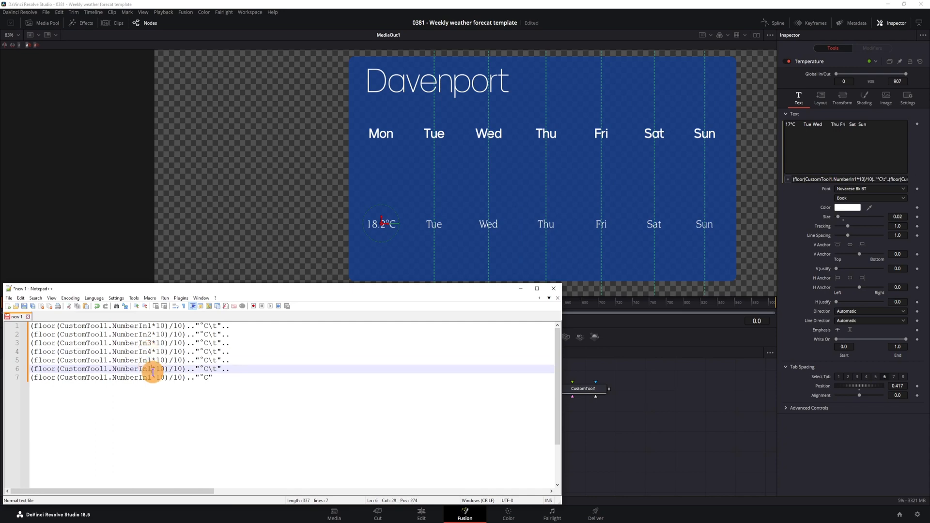
- Copy the corrected seven lines and replace the Temperature node's text expression in DaVinci Resolve with them
left_click_drag(213, 378, 14, 320)
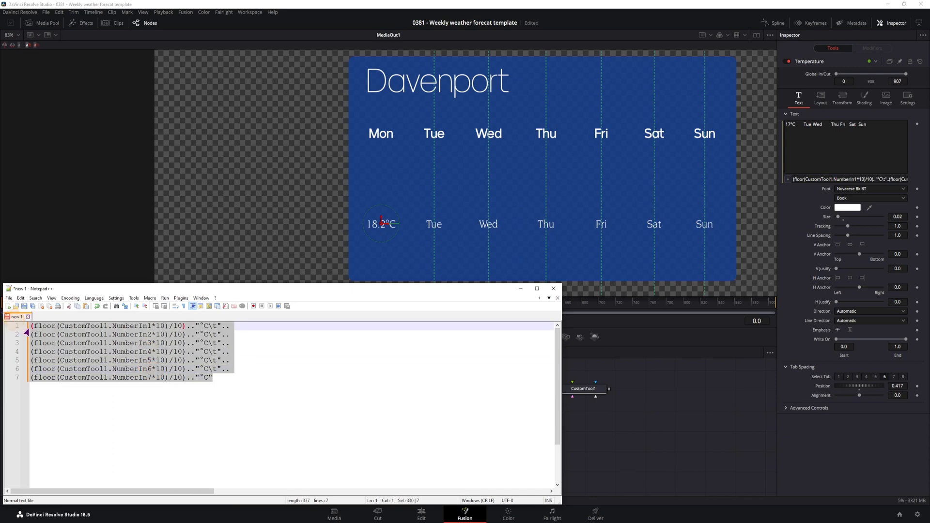
key("ctrl+c")
left_click(249, 383)
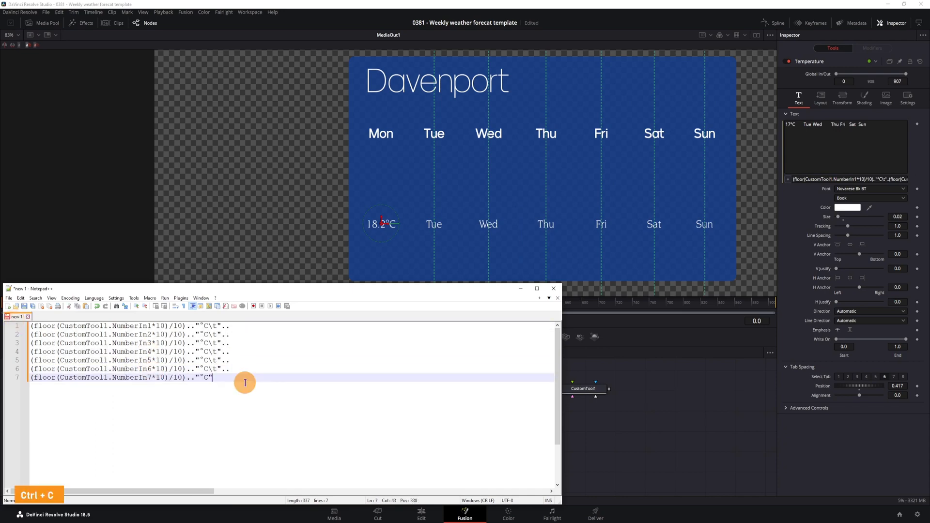
left_click(816, 179)
key("ctrl+v")
left_click(683, 382)
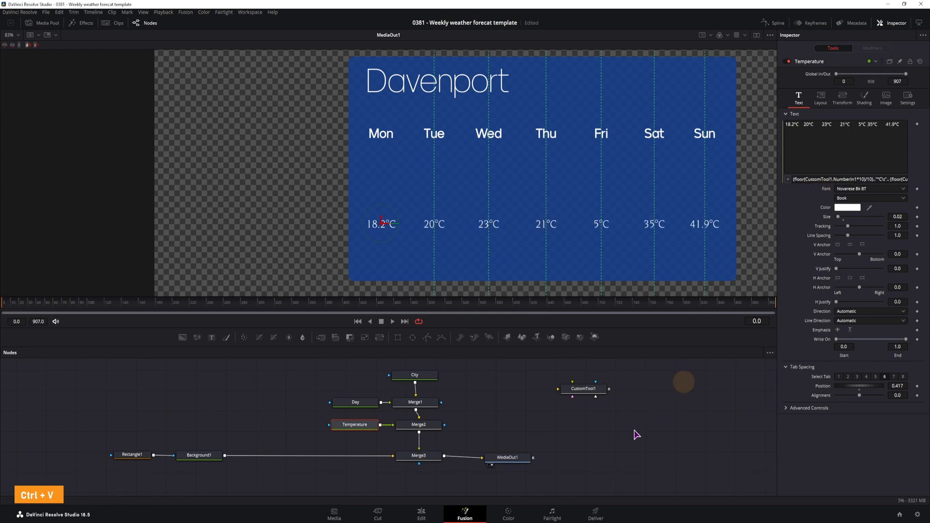
- Test the CustomTool1 inputs by lowering Number In 6 to about 34.957 and Number In 5 to about -3.109
left_click(588, 389)
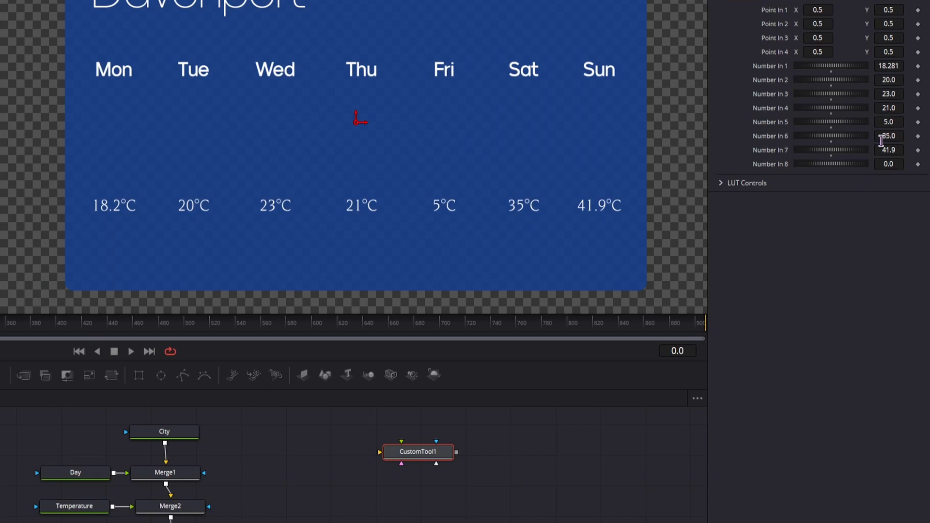
left_click_drag(881, 138, 0, 135)
left_click_drag(888, 122, 0, 122)
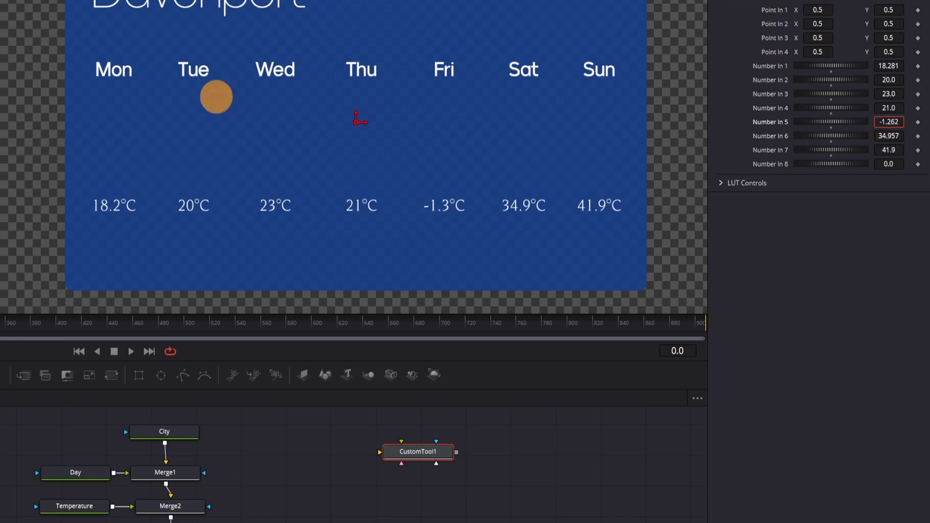
left_click_drag(216, 97, 0, 150)
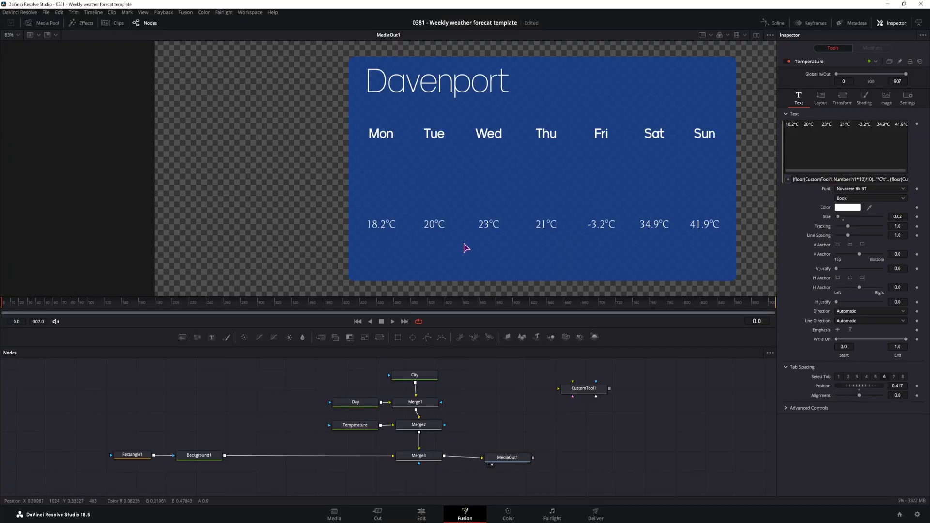
- Move the Temperature node away from Merge2 to make room and paste a duplicate of it below
left_click_drag(351, 426, 300, 426)
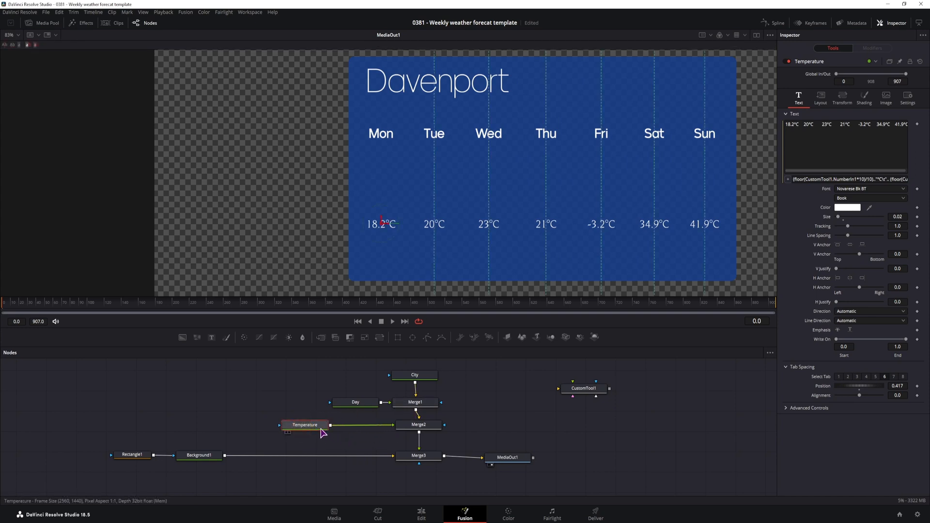
left_click(303, 426)
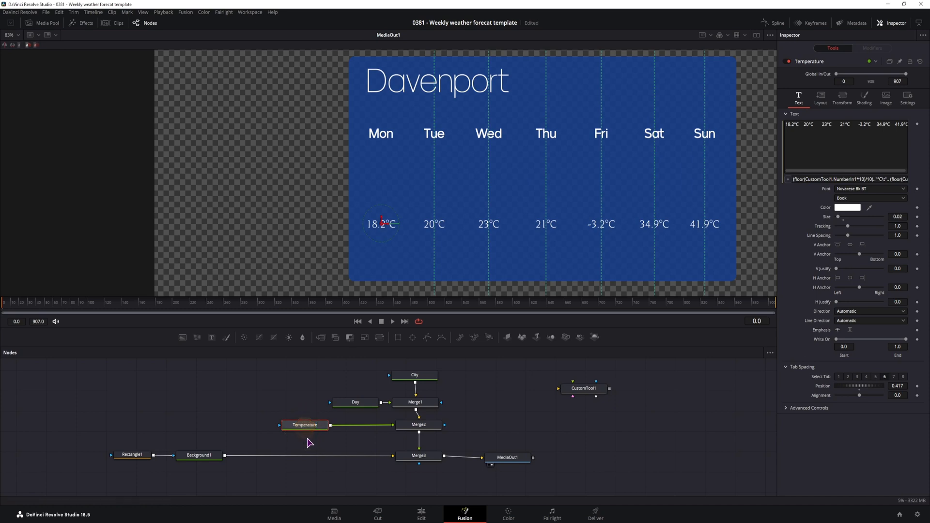
key("ctrl+c")
key("ctrl+v")
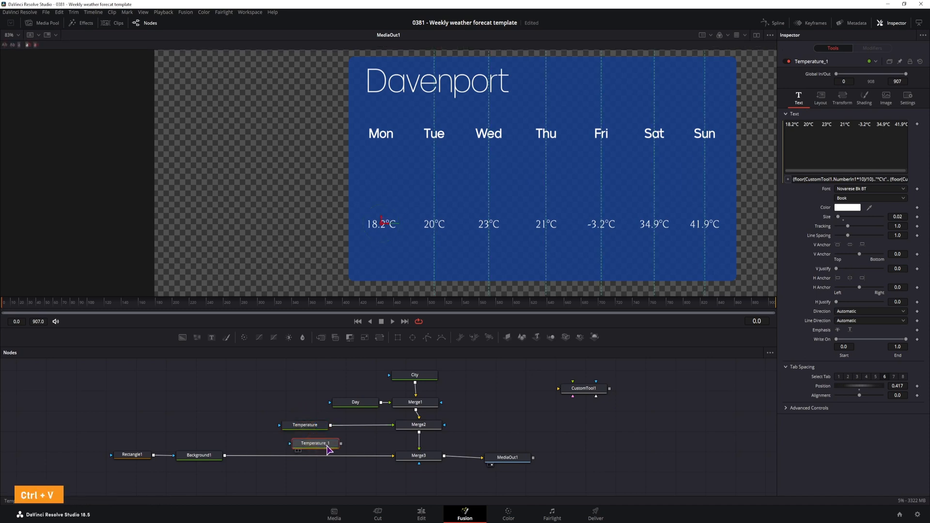
- Add a Dissolve node between Temperature and Merge2, with the duplicated Temperature_1 node connected as its foreground
left_click(260, 377)
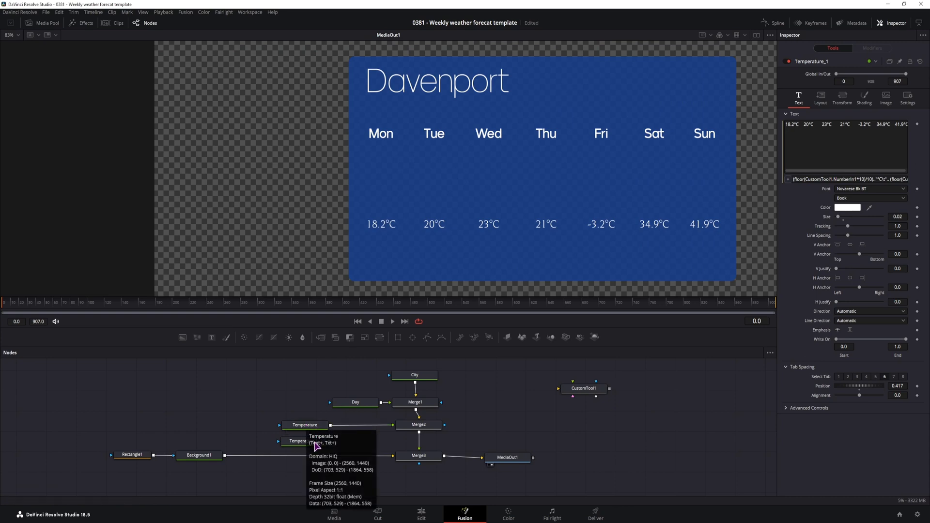
key("shift+space")
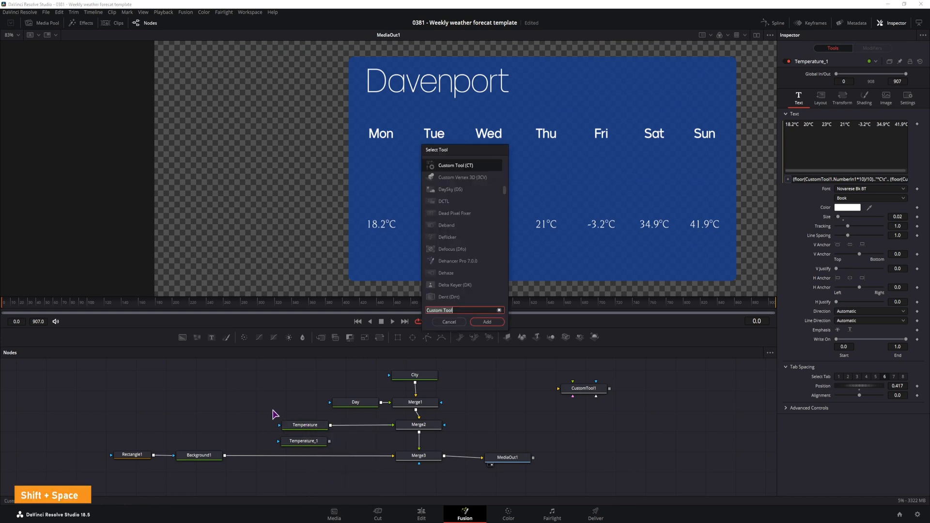
type("diss")
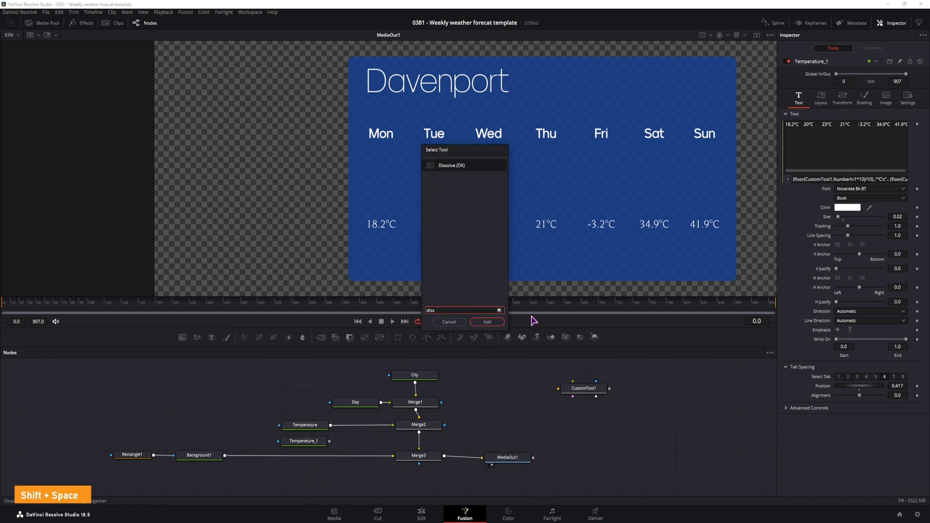
left_click(486, 322)
left_click_drag(259, 380, 311, 448)
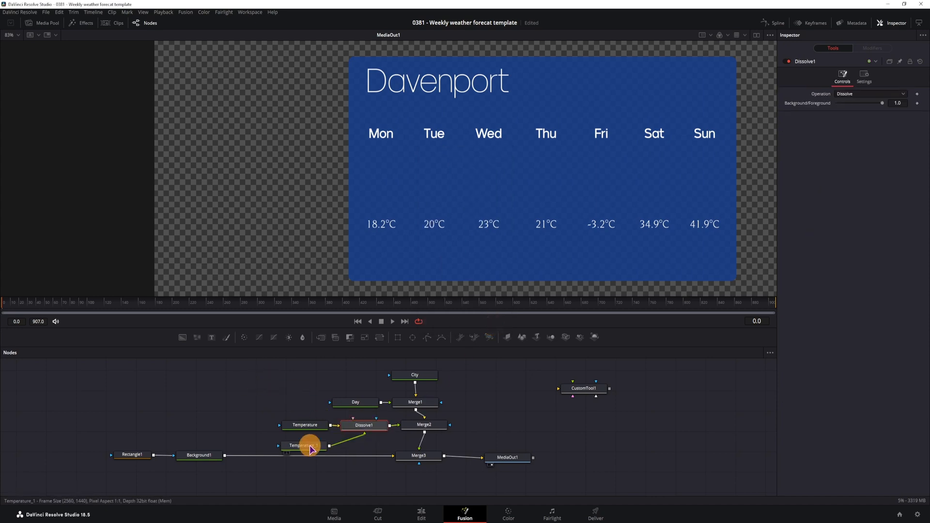
- Change the first unit in Temperature_1's expression to °F and test the Dissolve blend, ending at 1.0
left_click(309, 446)
left_click(880, 179)
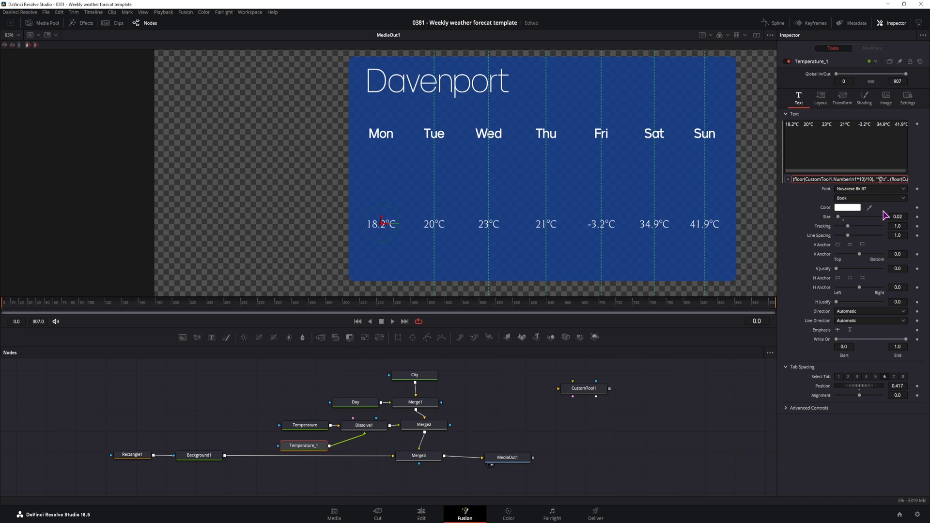
type("F")
left_click(371, 429)
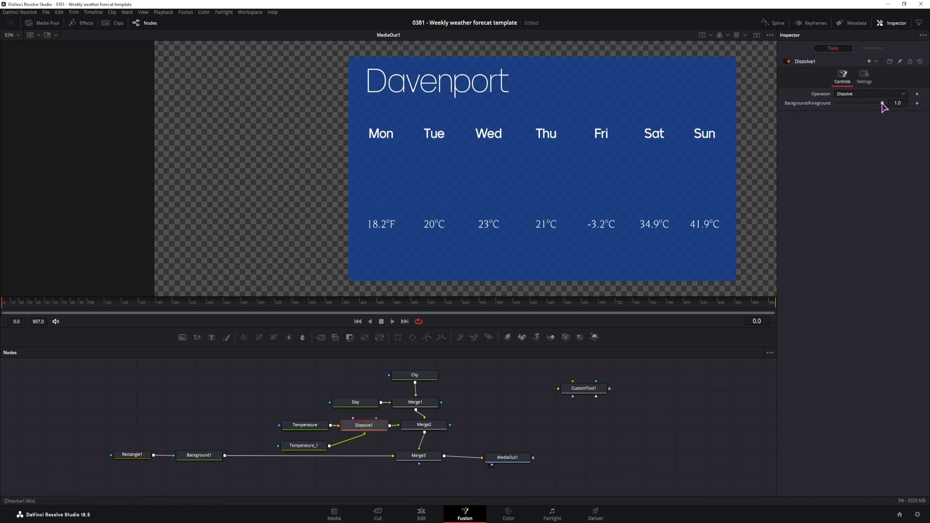
left_click_drag(881, 104, 925, 110)
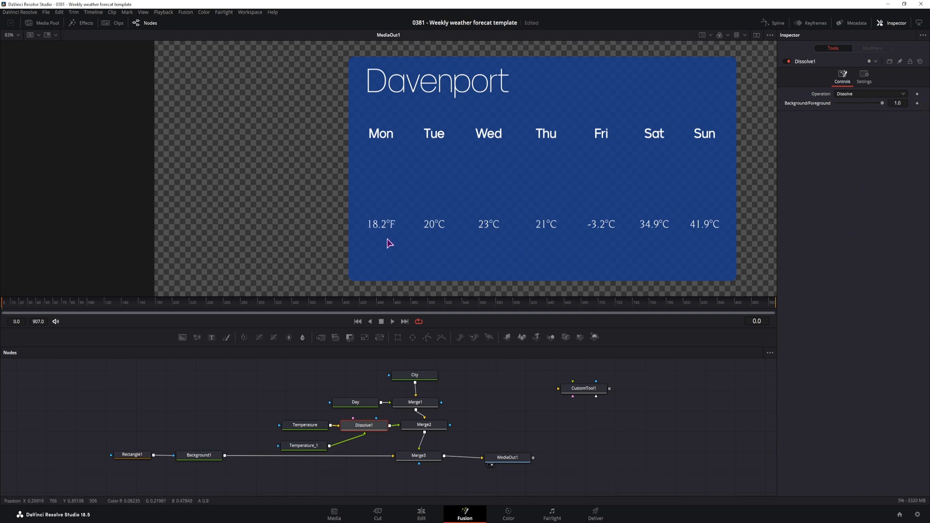
- Look up the Celsius-to-Fahrenheit formula, change Temperature_1's first term to (floor(CustomTool1.NumberIn1*10*1.8)/10 +32), and test the Dissolve blend
left_click(312, 446)
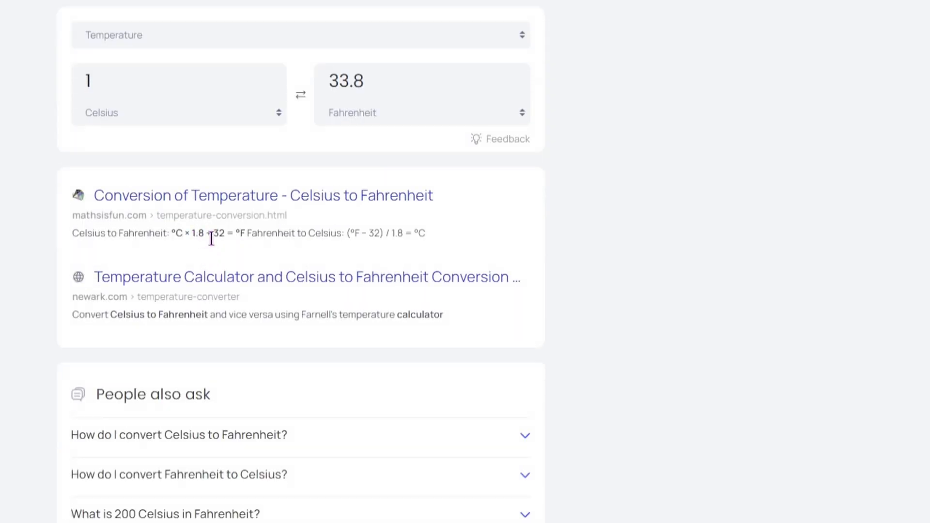
double_click(219, 233)
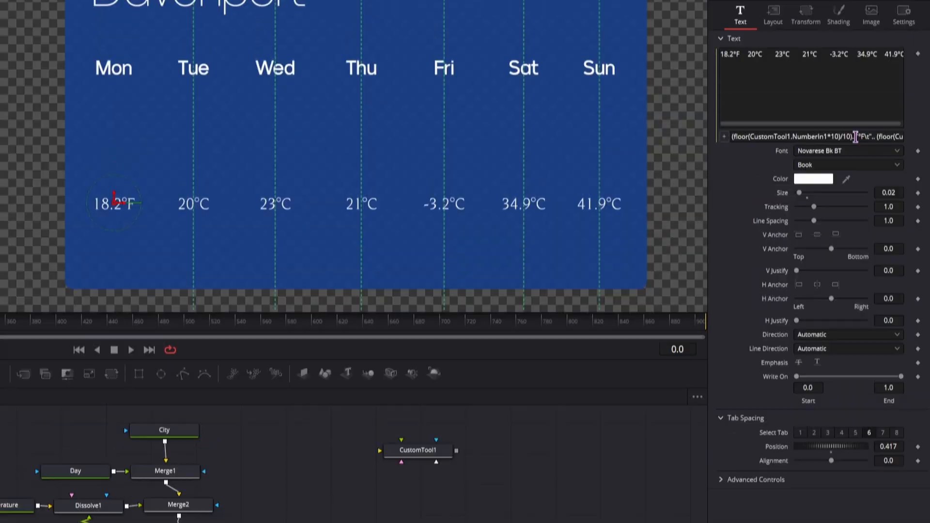
left_click(849, 137)
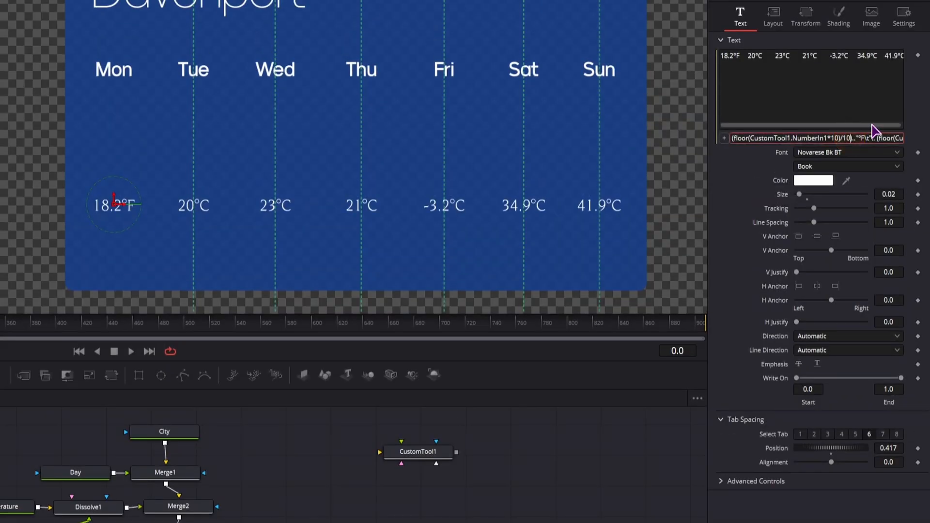
type("*1.8")
left_click(863, 138)
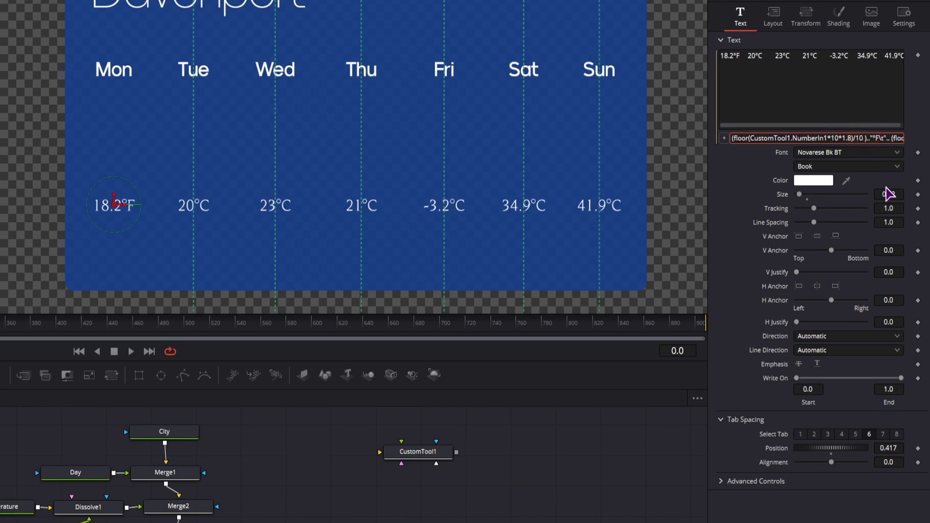
type("+32")
left_click(599, 468)
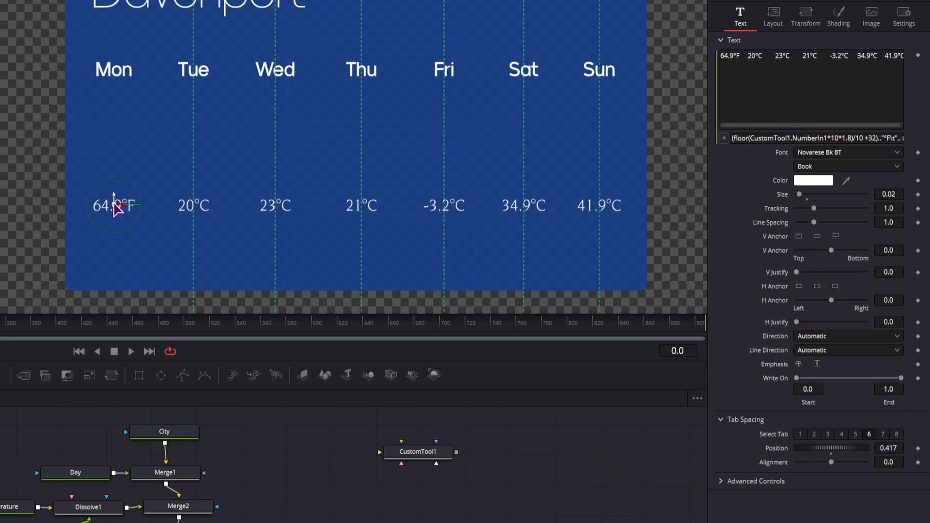
left_click(85, 506)
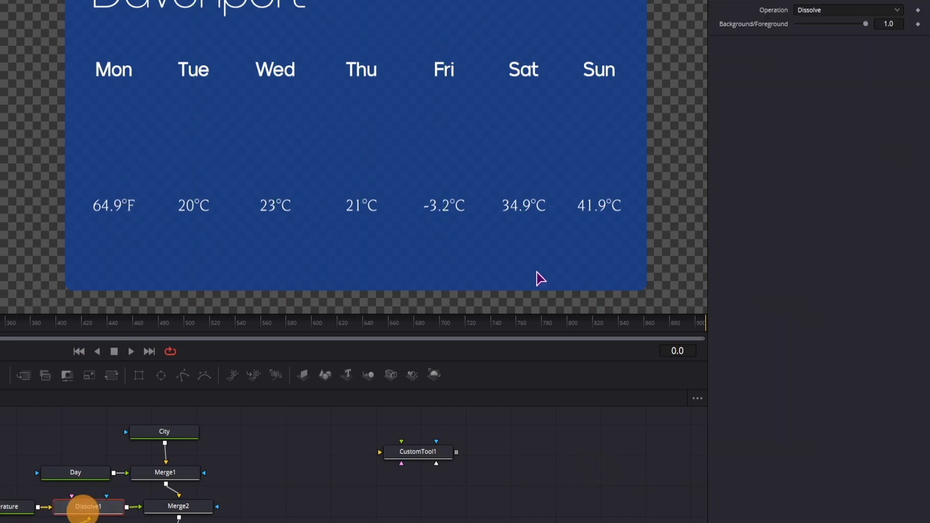
left_click_drag(865, 24, 925, 25)
- Open the control editor for CustomTool1 and name the new control Celsius/Fahrenheit
left_click(417, 451)
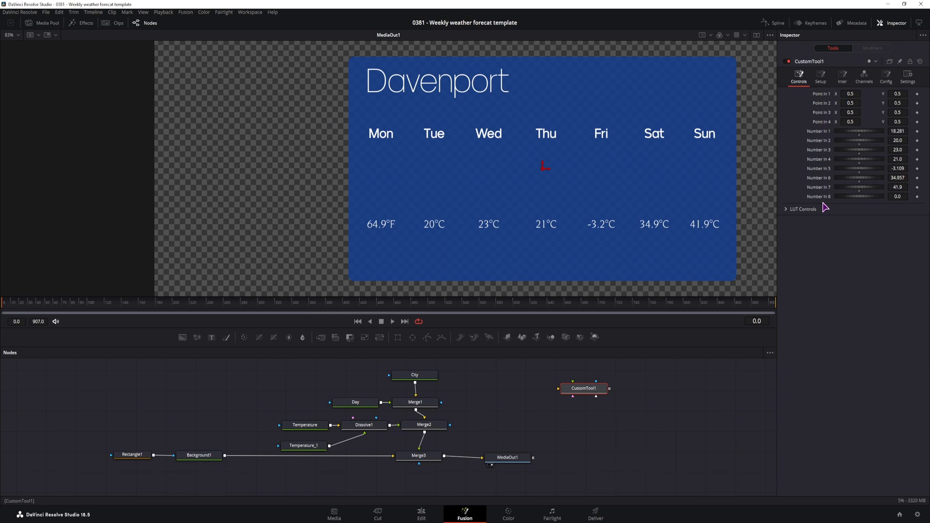
right_click(592, 390)
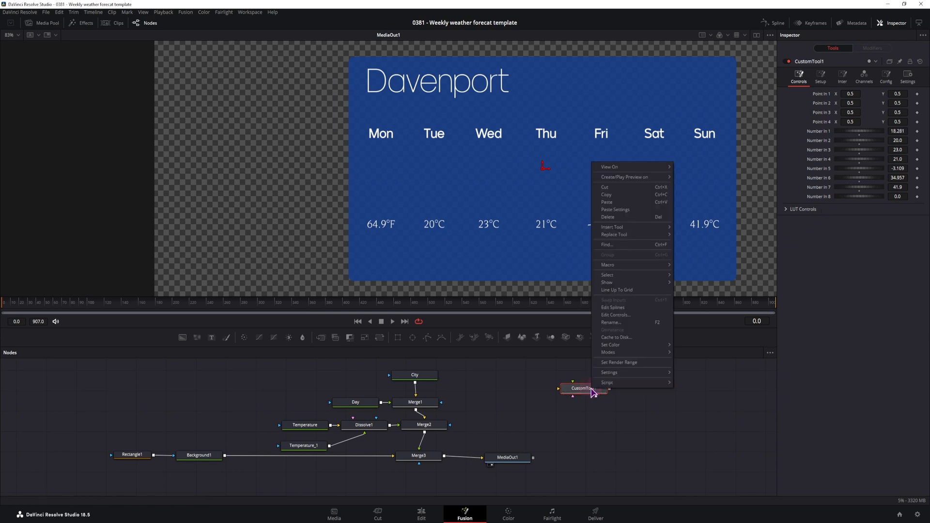
left_click(617, 314)
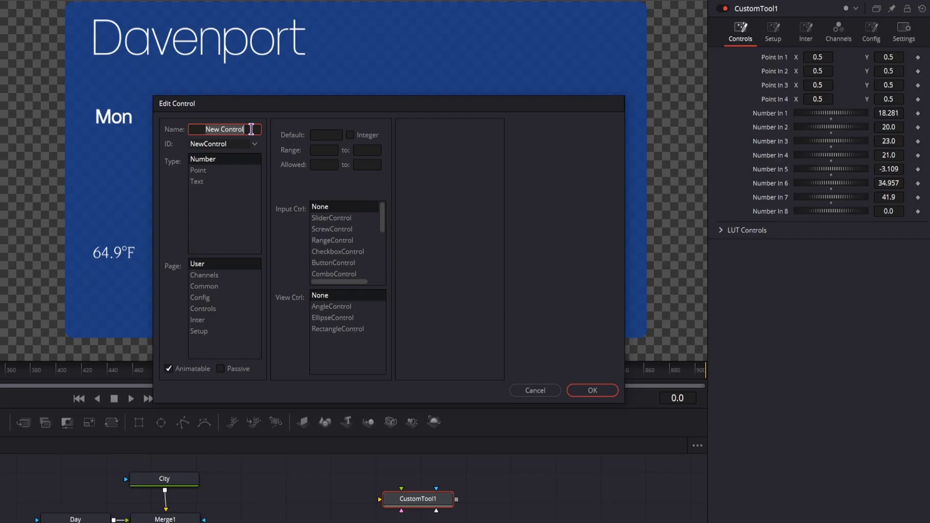
type("Celsius/Fahrenheit")
key("Return")
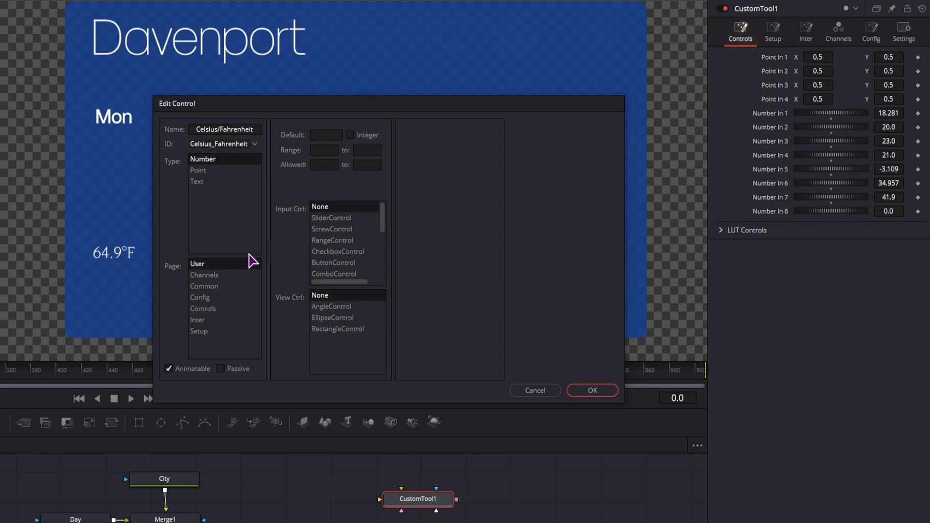
- Put the new Celsius/Fahrenheit control on the Controls page as a CheckboxControl and create it
left_click(212, 309)
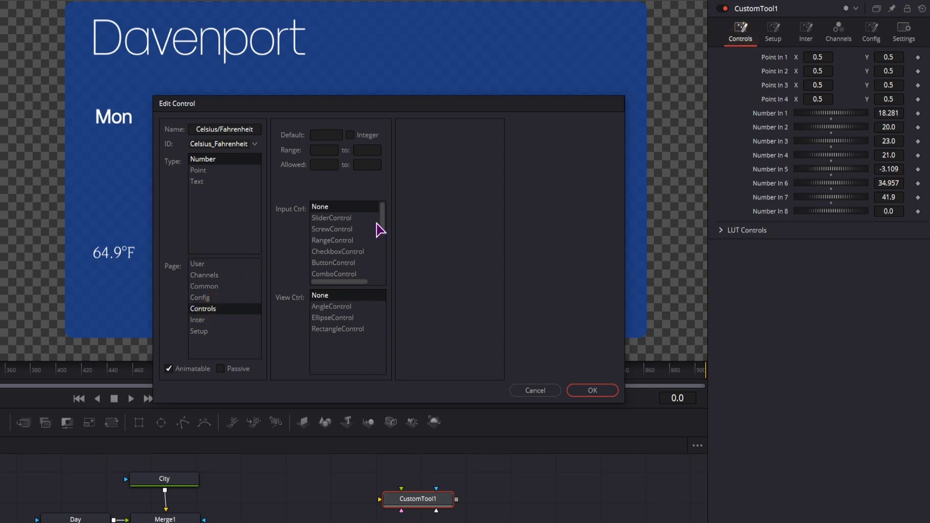
left_click(339, 252)
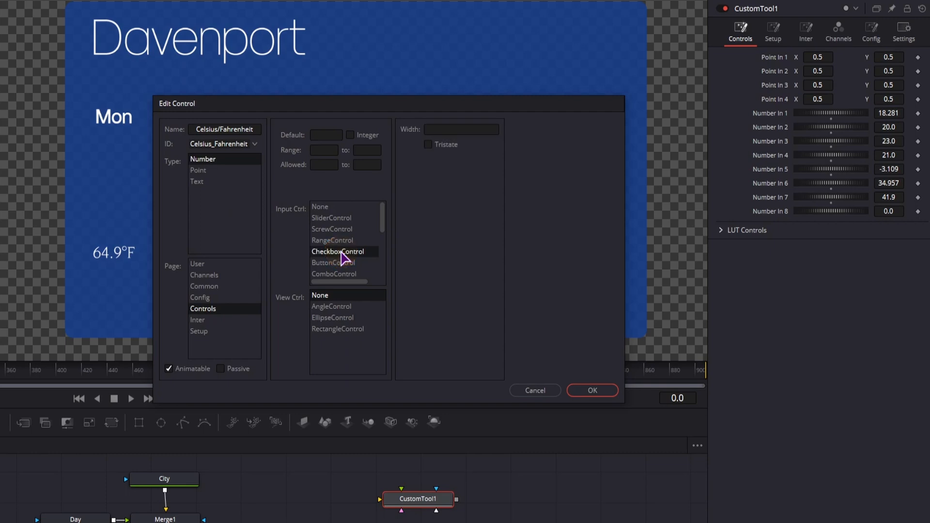
left_click(587, 391)
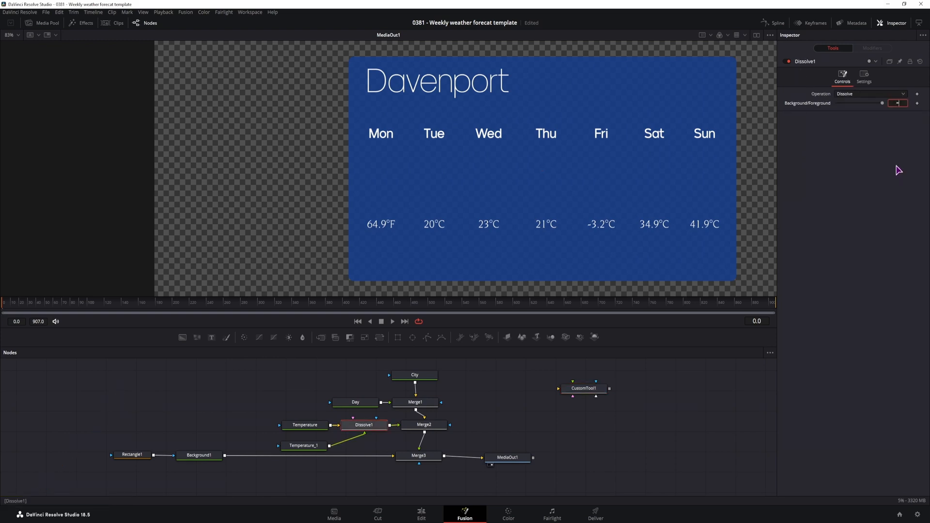
- Drive Dissolve1's Background/Foreground with the expression CustomTool1.Celsius_fahrenheit and try the Celsius/Fahrenheit checkbox on CustomTool1
key("Return")
type("CustomTool1")
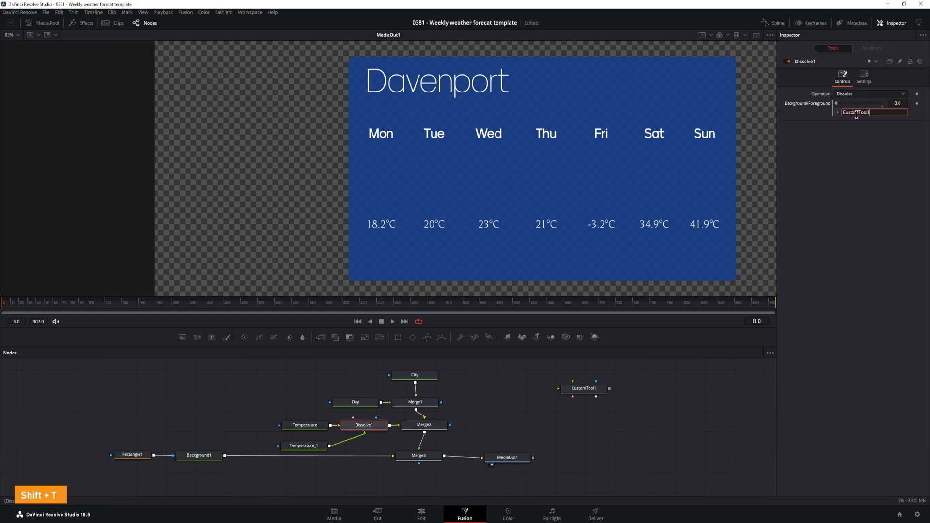
type(".Celsius_fahrenhei")
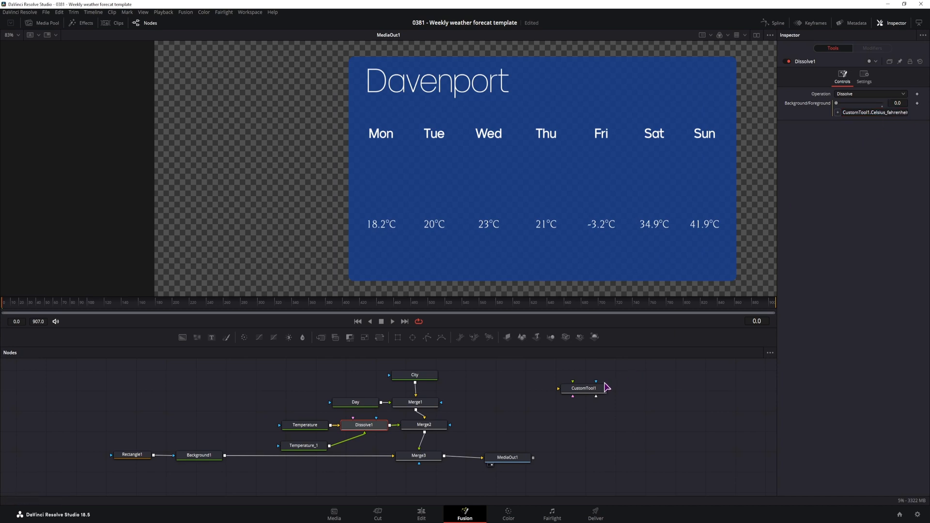
left_click(585, 389)
left_click(837, 221)
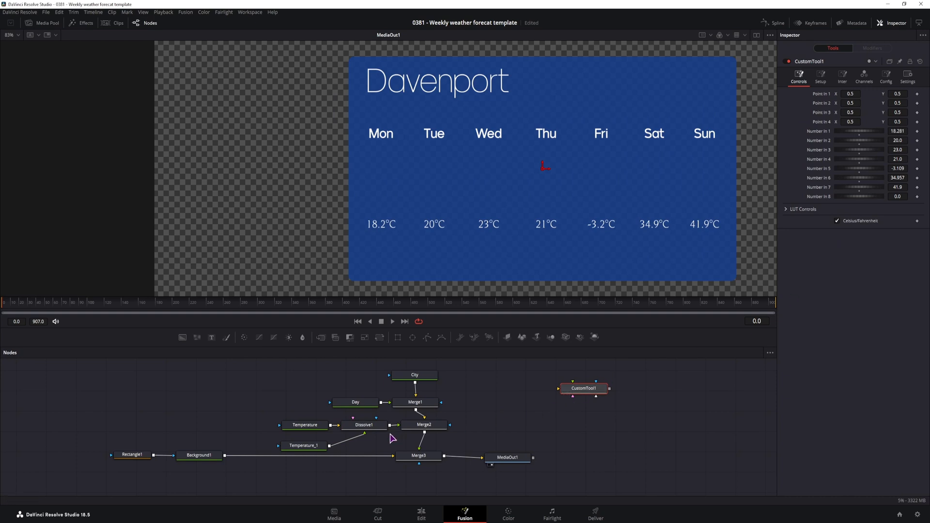
- Correct the capitalization in Dissolve1's Background/Foreground expression to CustomTool1.Celsius_Fahrenheit
left_click(369, 426)
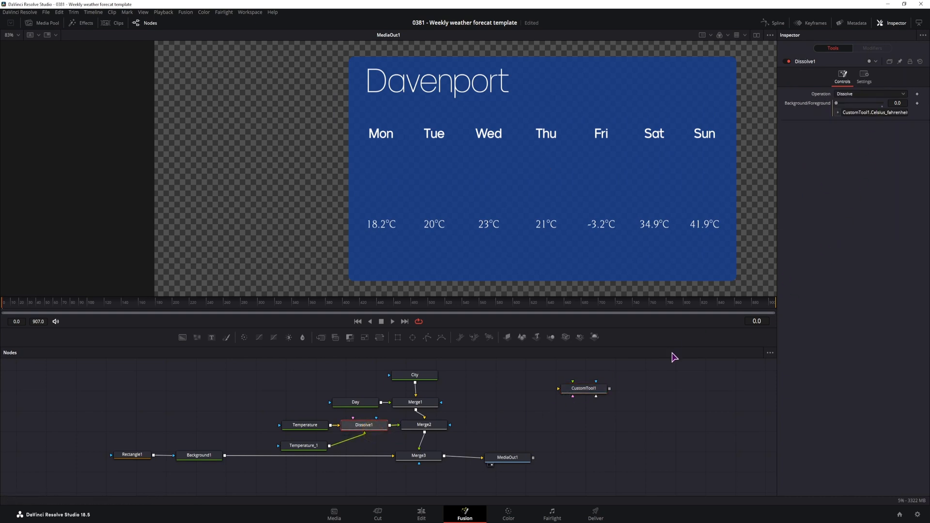
left_click(888, 113)
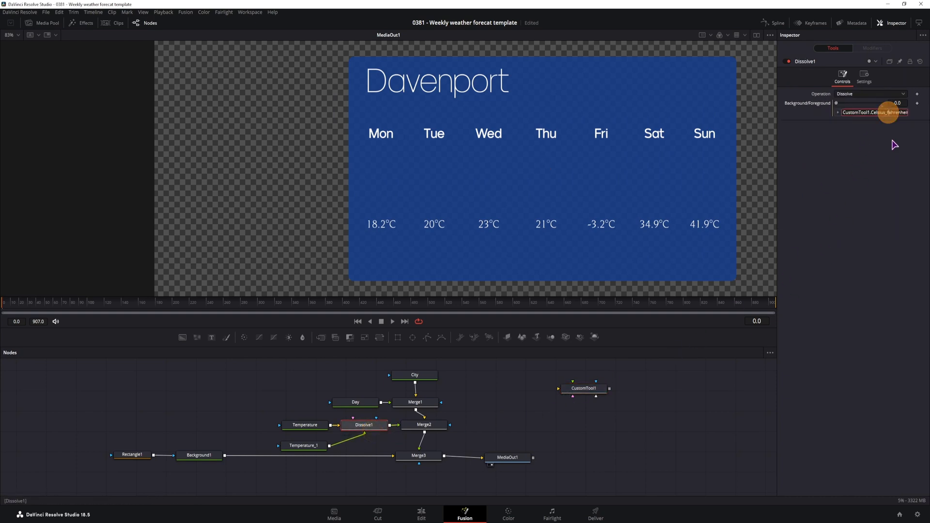
type("F")
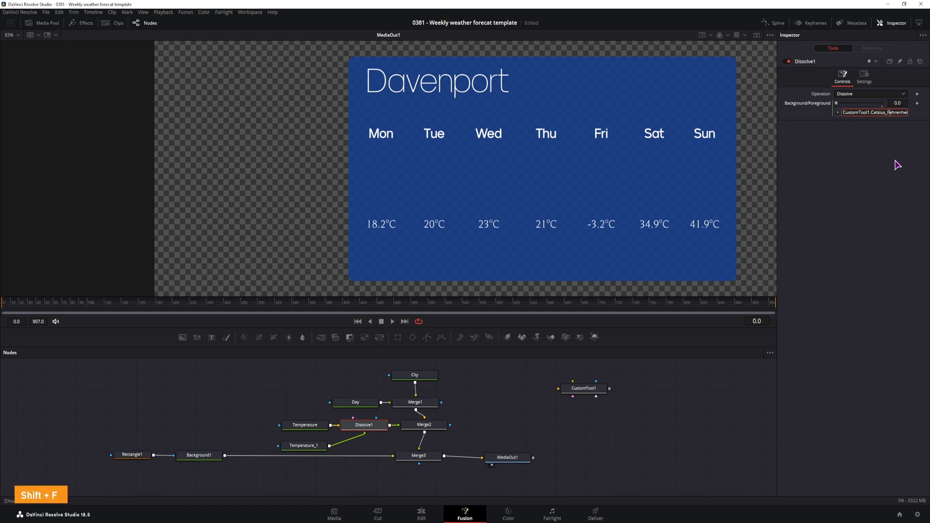
key("Return")
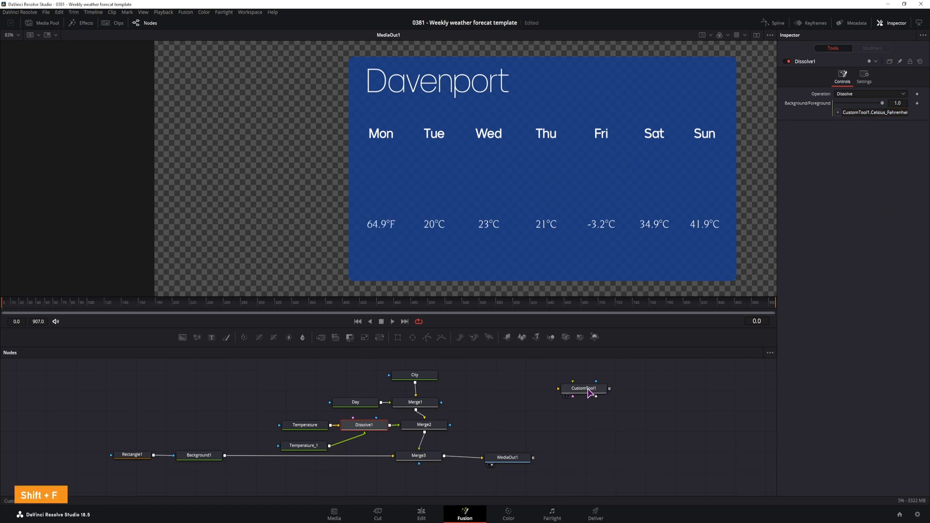
- Test the Celsius/Fahrenheit checkbox on CustomTool1, leaving it off, and review the City and Day text nodes
left_click(589, 392)
left_click(838, 221)
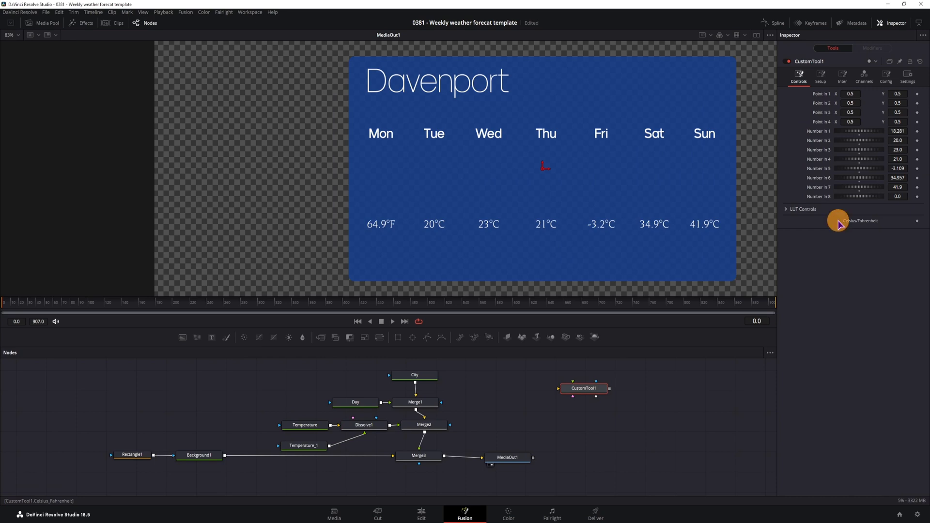
left_click(838, 220)
left_click(838, 221)
left_click(839, 221)
left_click(838, 221)
left_click(415, 376)
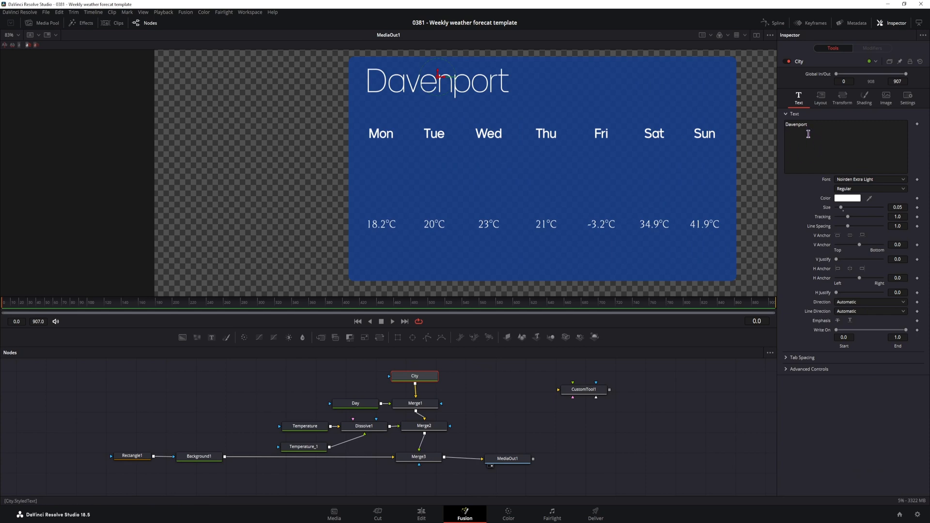
left_click(359, 405)
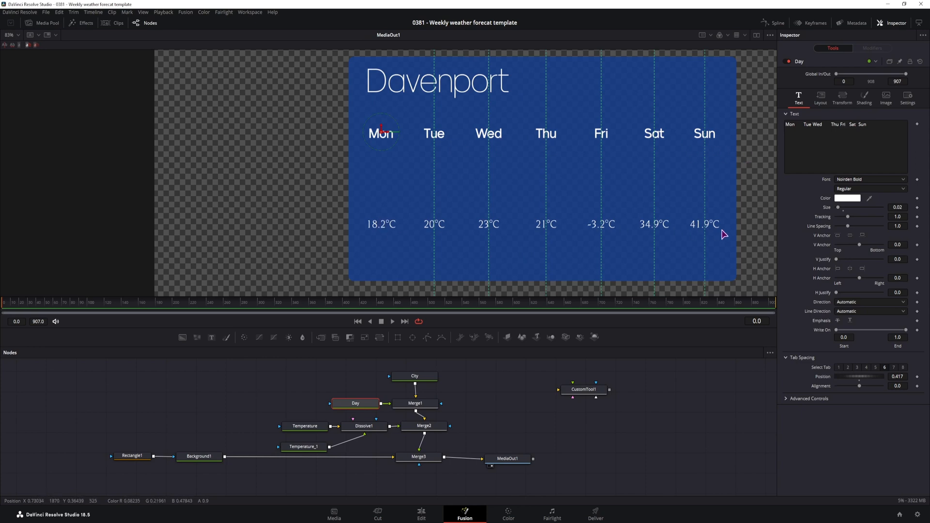
left_click(587, 393)
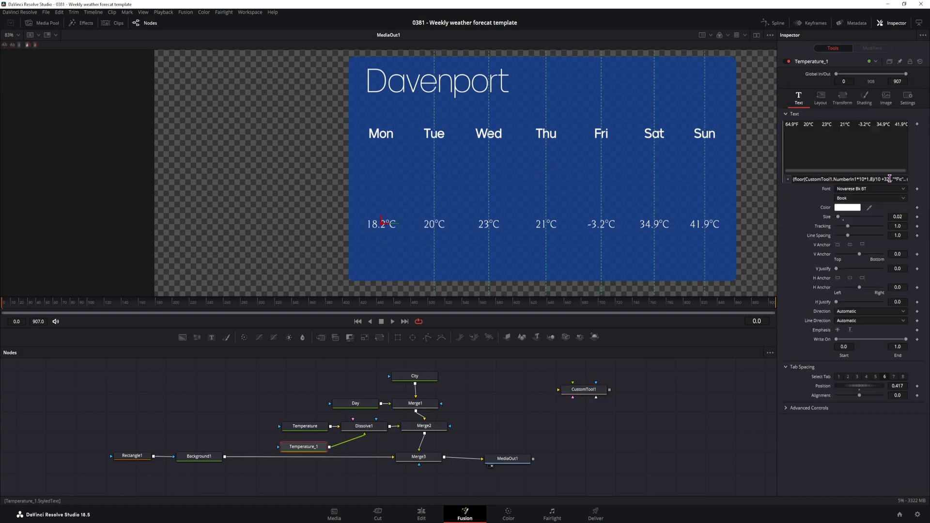
- Copy (floor(CustomTool1.NumberIn1*10*1.8)/10 +32) from Temperature_1's expression onto a new line below the Celsius expression in Notepad++
left_click_drag(890, 179, 773, 179)
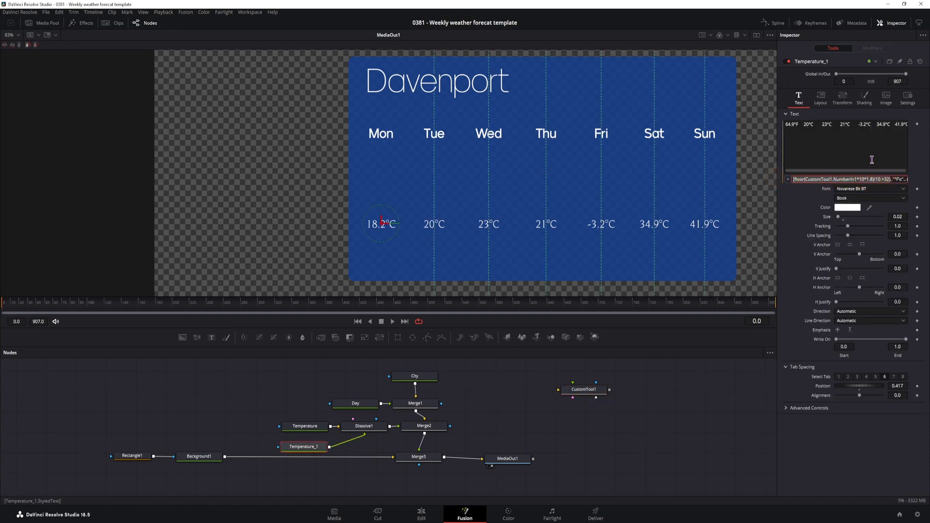
key("ctrl+c")
left_click(159, 519)
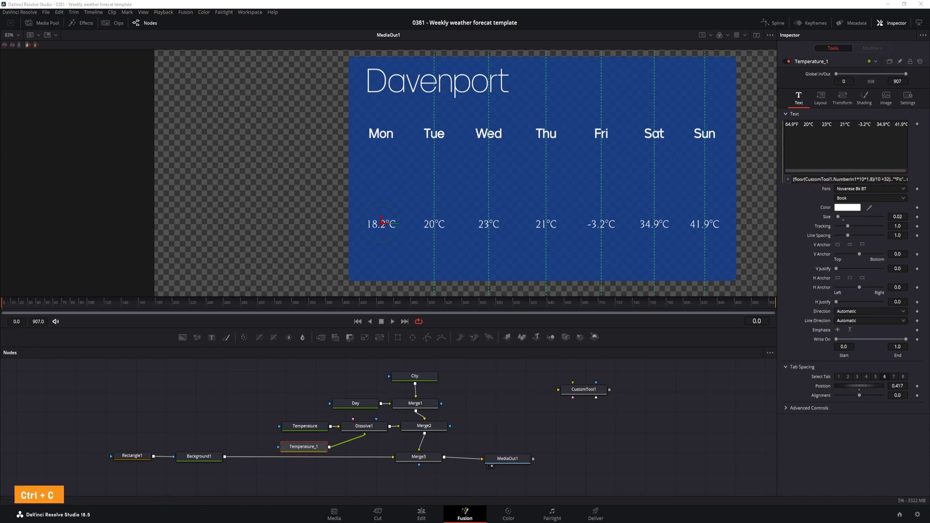
key("Return")
key("Return")
key("ctrl+v")
- Duplicate the seven-line Celsius expression below the copied Fahrenheit term in Notepad++
left_click_drag(213, 377, 10, 322)
left_click(62, 436)
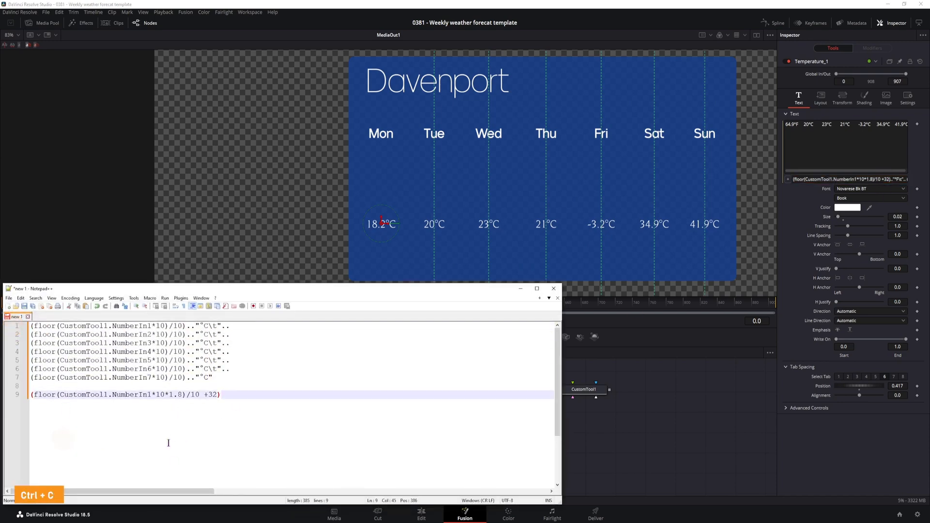
key("Return")
key("Return")
key("ctrl+v")
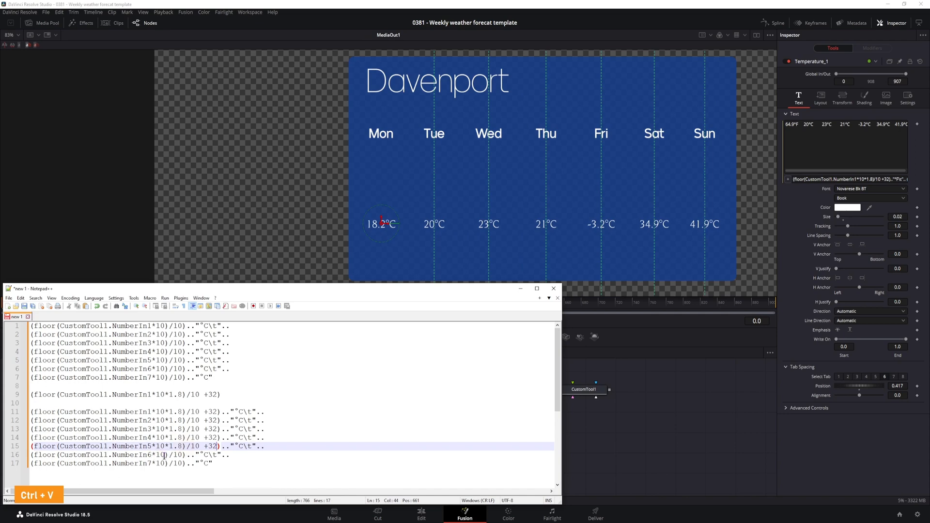
- Convert the duplicated lines for NumberIn1 to NumberIn7 to the *10*1.8)/10 +32 formula and change their units to °F
mouse_move(165, 456)
left_mouse_down()
mouse_move(181, 454)
mouse_move(167, 463)
mouse_move(182, 463)
left_mouse_up()
key("ctrl+v")
key("ctrl+v")
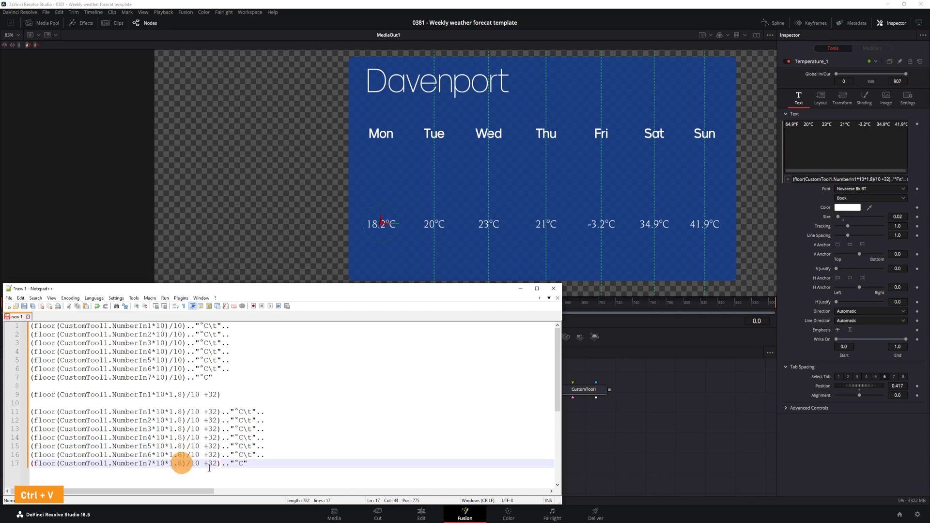
double_click(240, 463)
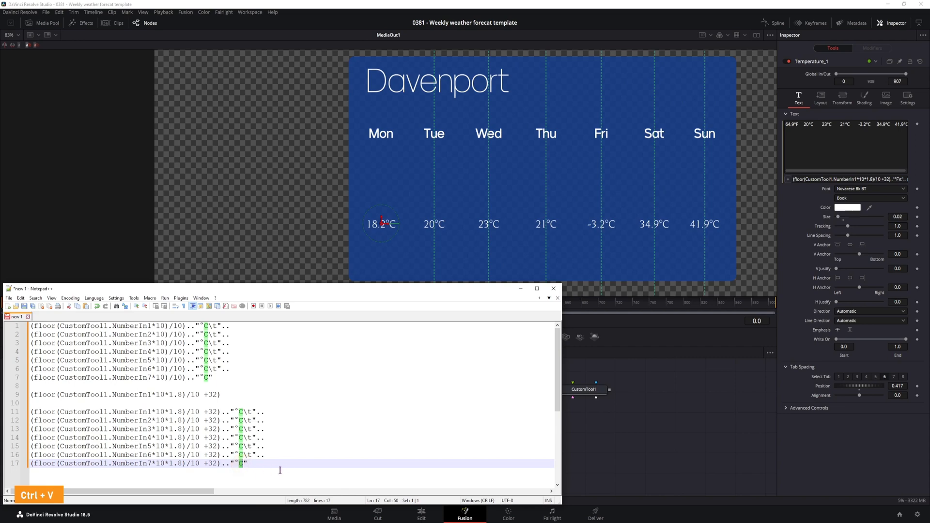
left_click(248, 465)
double_click(241, 454)
type("F")
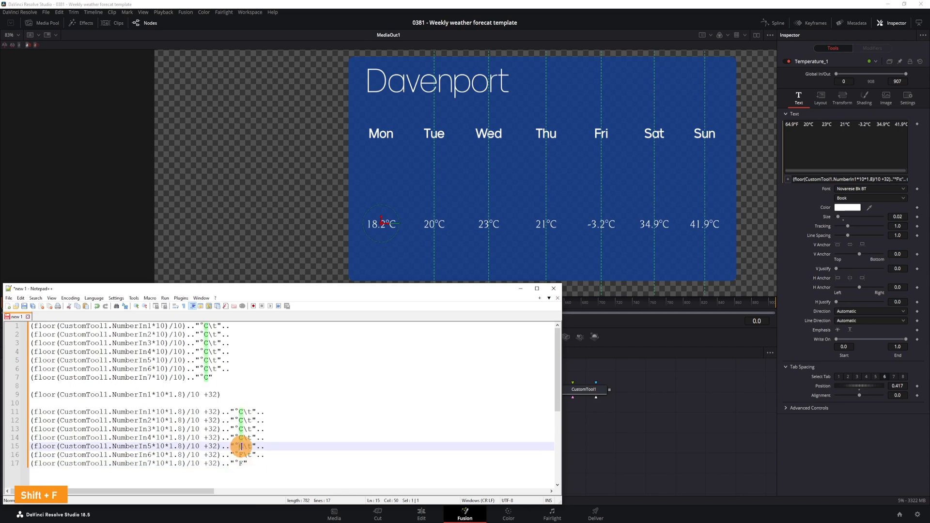
- Replace Temperature_1's expression in Fusion with the seven Fahrenheit lines and test the Celsius/Fahrenheit checkbox, leaving it off
left_click_drag(247, 464, 10, 411)
key("ctrl+c")
left_click(819, 181)
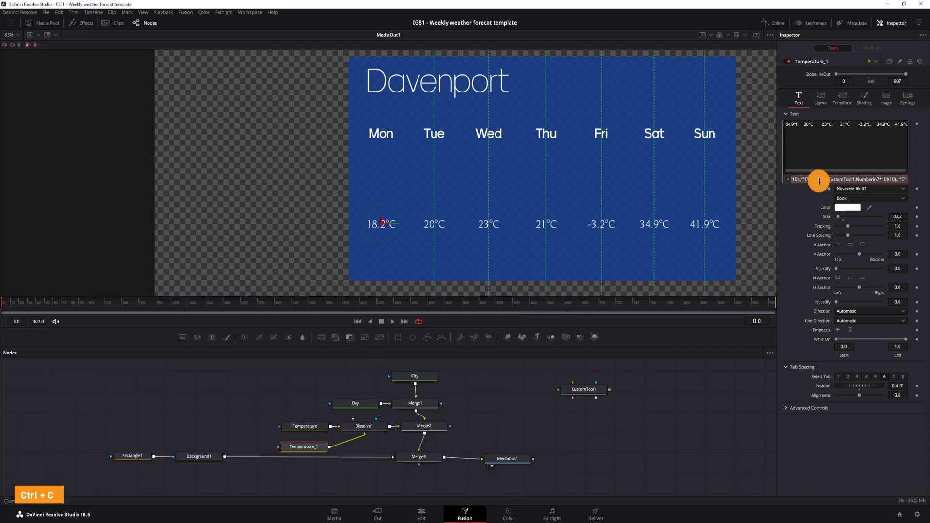
key("ctrl+v")
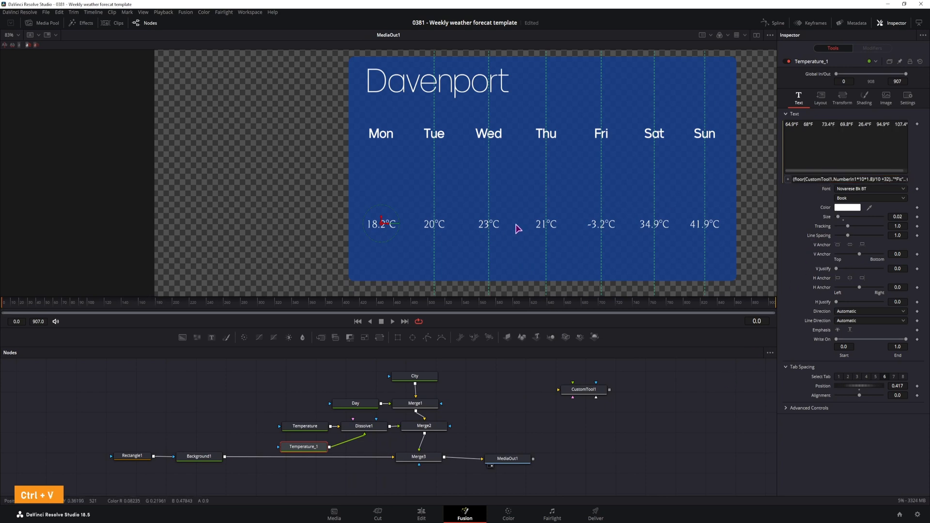
left_click(591, 391)
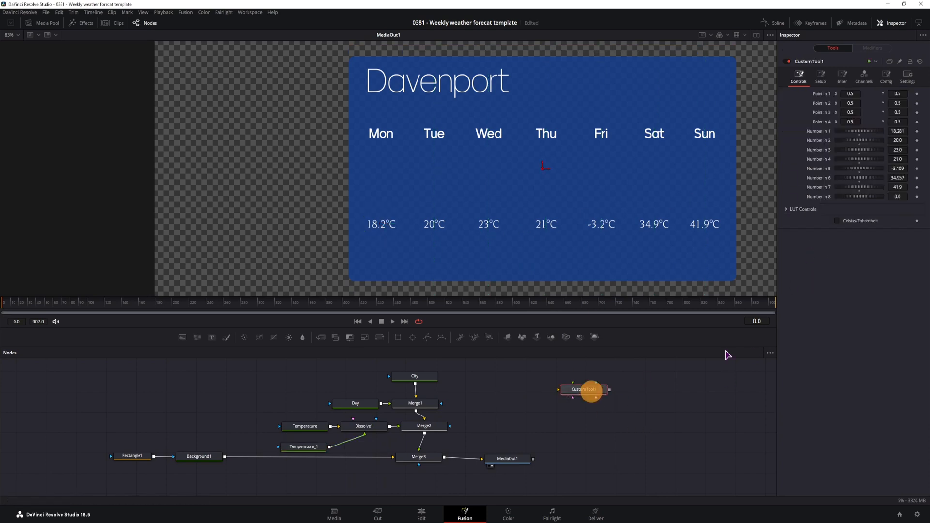
left_click(852, 220)
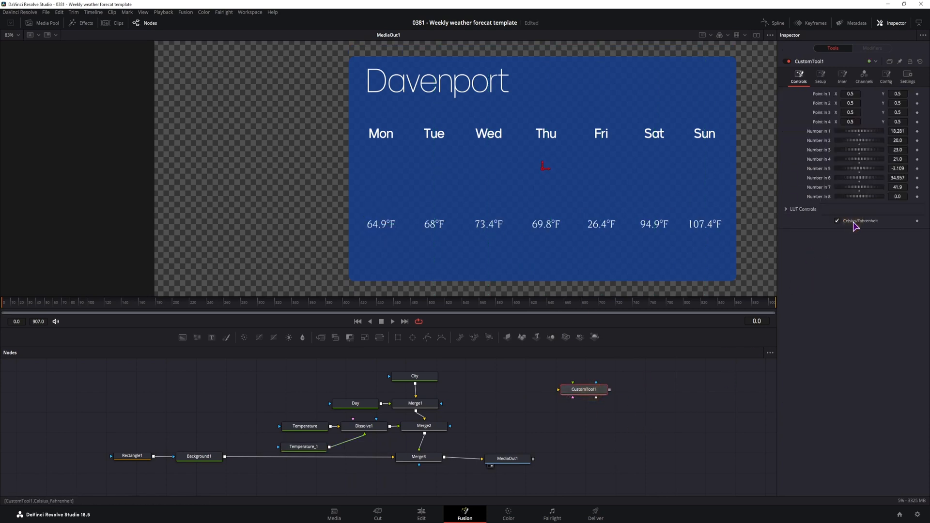
left_click(853, 222)
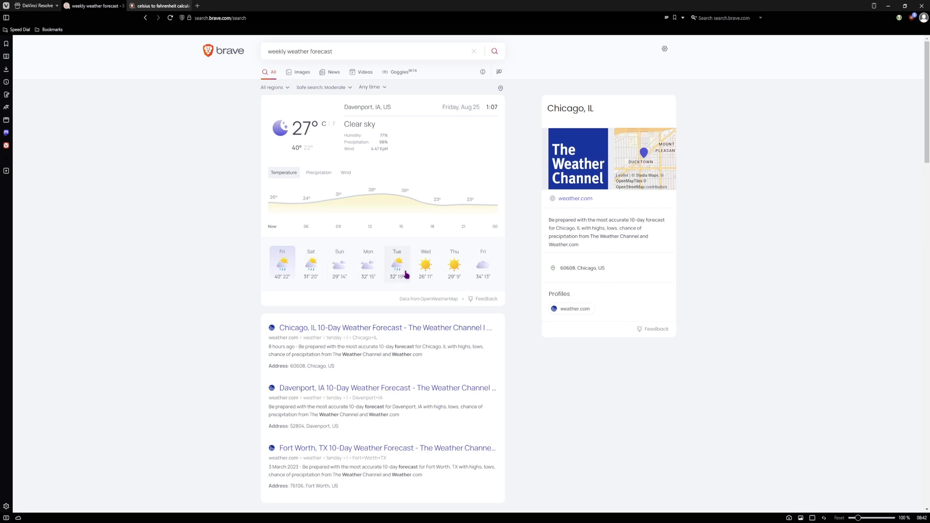
- Move the CustomTool1 node farther away from the rest of the node tree
left_click(639, 398)
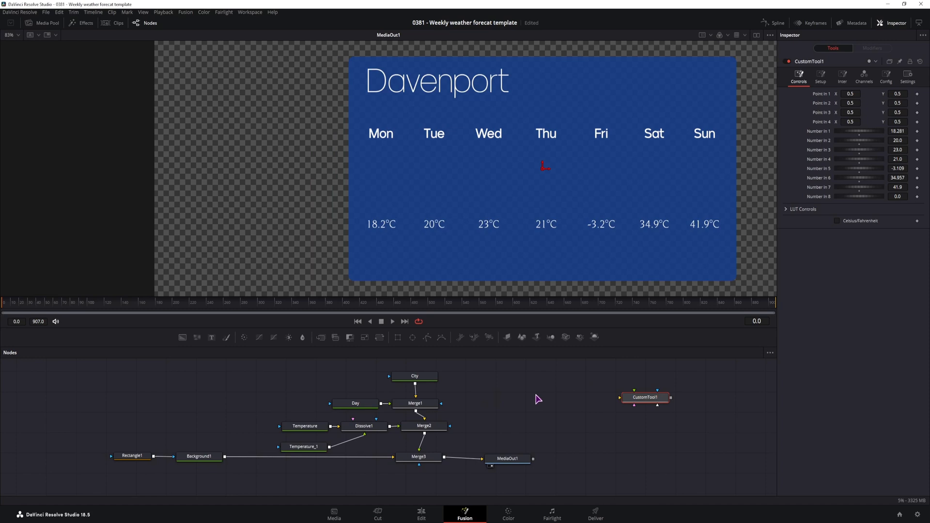
left_click_drag(551, 409, 440, 409)
- Check the Media Pool, and save the first Friday's weather icon from the forecast page in the browser as weatherIcon.svg
left_click(48, 23)
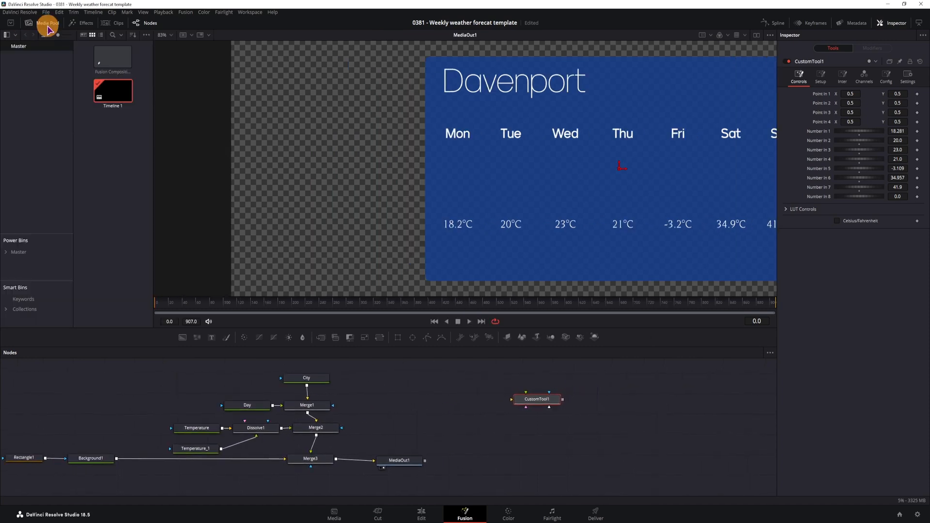
left_click(113, 177)
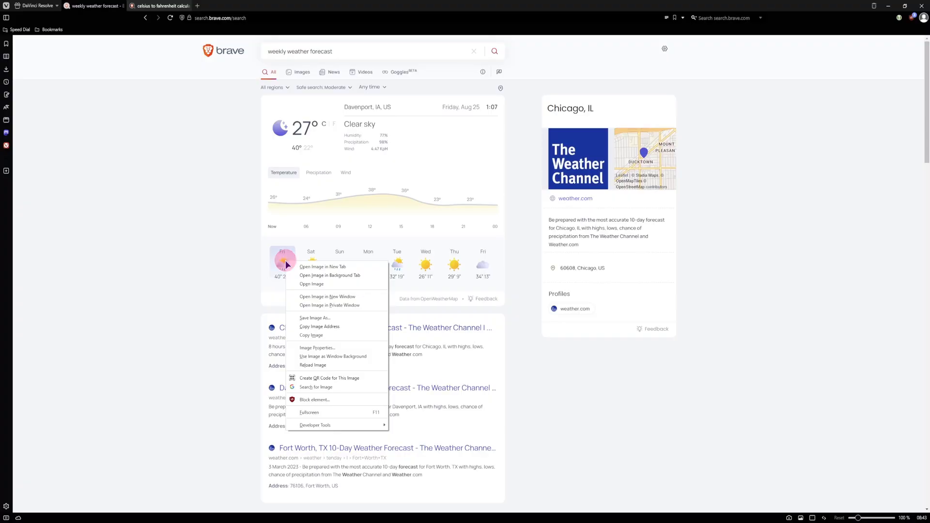
left_click(336, 317)
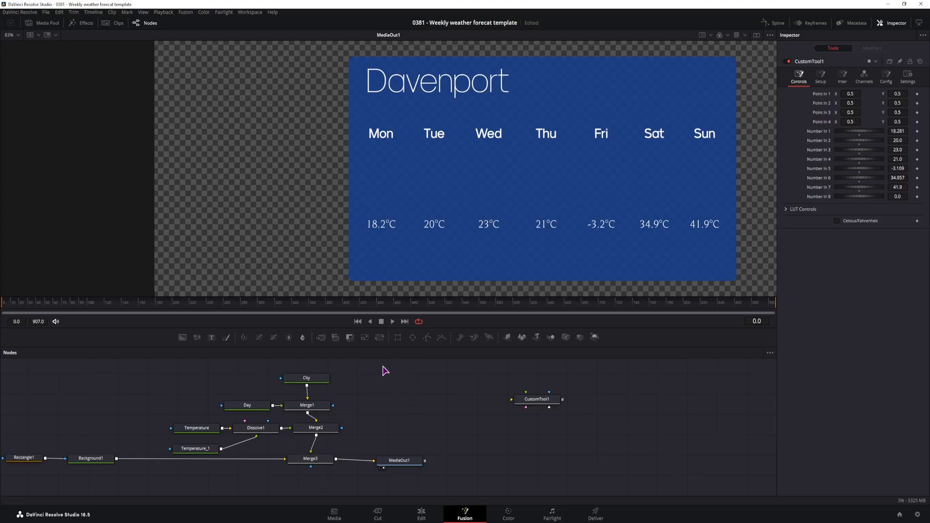
- Import weatherIcon.svg into the Fusion composition as an SVG with an image size of 25 by 24
left_click(185, 12)
mouse_move(199, 52)
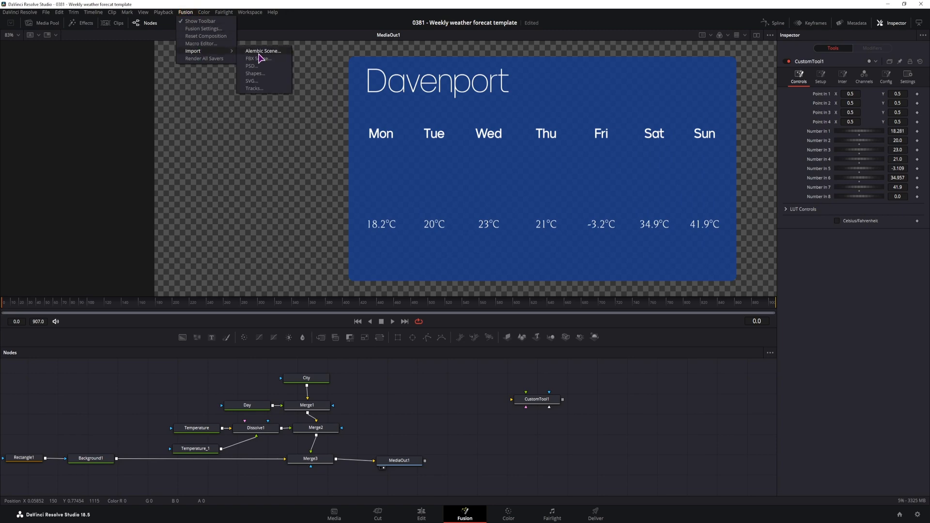
left_click(256, 82)
left_click(453, 110)
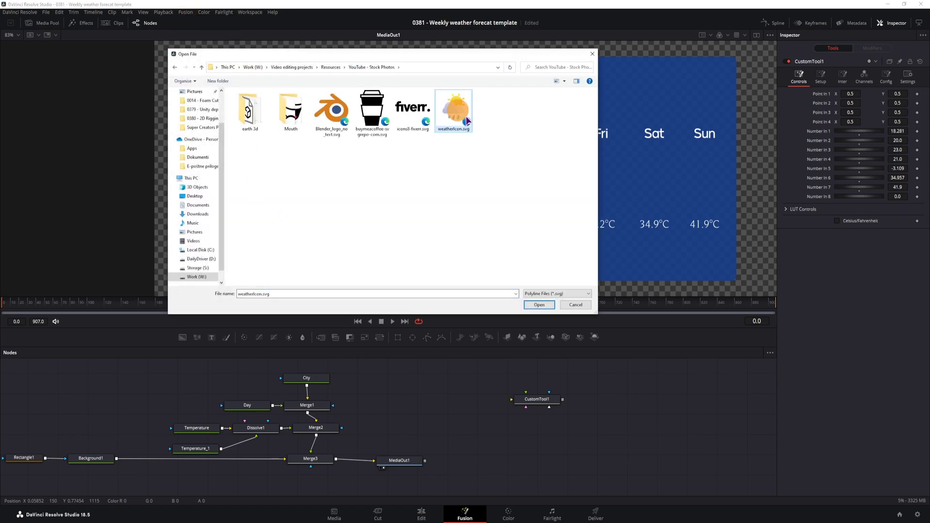
left_click(539, 305)
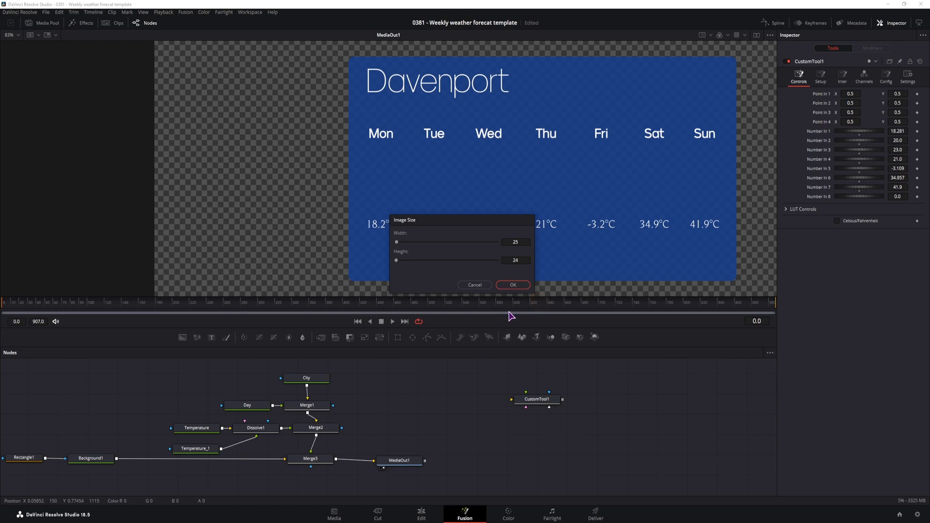
left_click(513, 284)
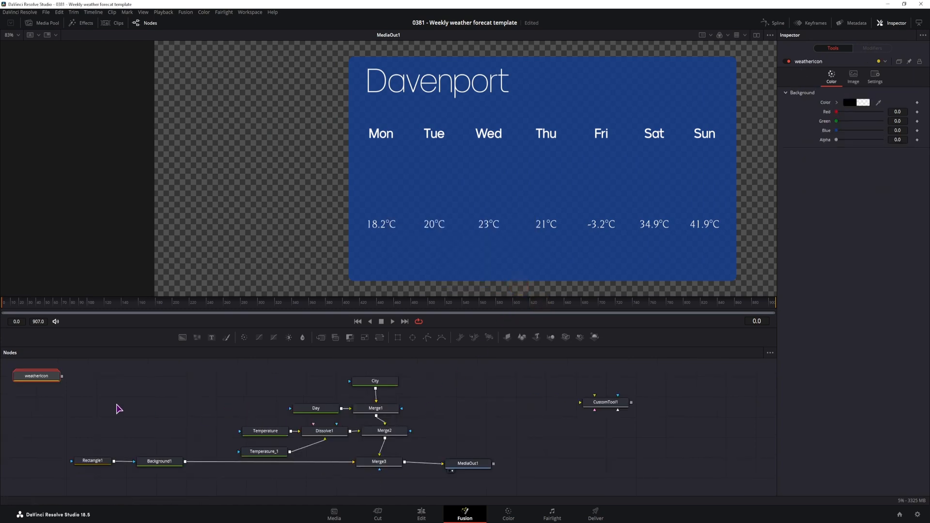
- Place the weatherIcon node beside City and preview it in its own viewer, making room between Merge3 and MediaOut1
left_click_drag(41, 376, 460, 392)
key("1")
left_click_drag(468, 464, 527, 461)
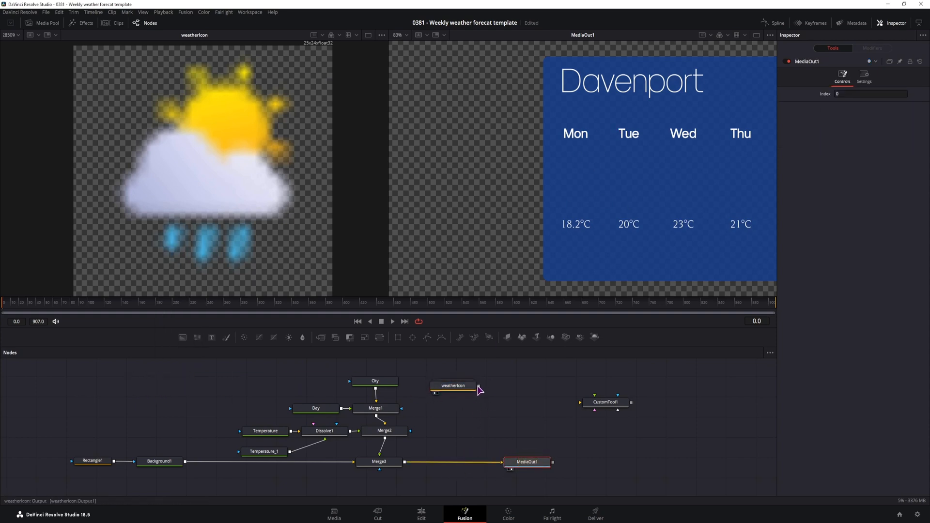
- Merge weatherIcon over Merge3's output at size 5, place it between Mon and 18.2°C, and save the project
left_click_drag(479, 386, 404, 462)
left_click_drag(735, 167, 576, 176)
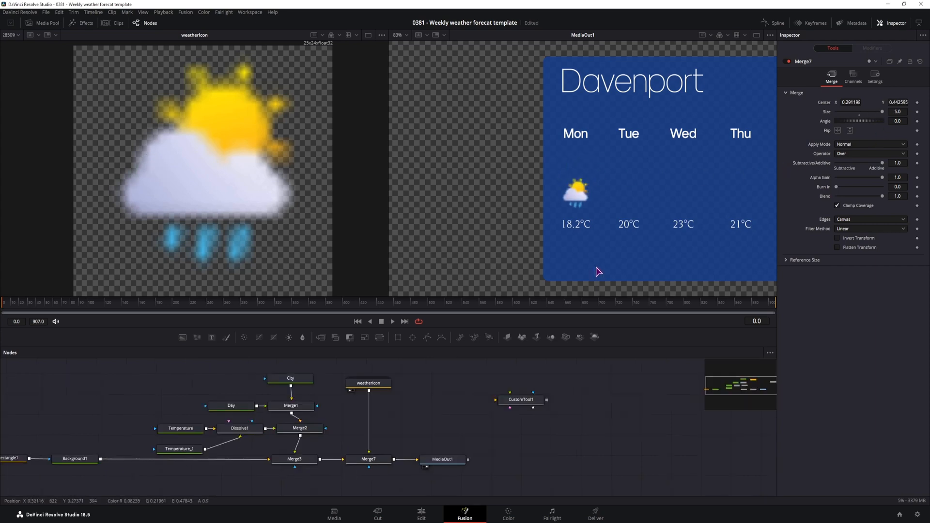
key("ctrl+s")
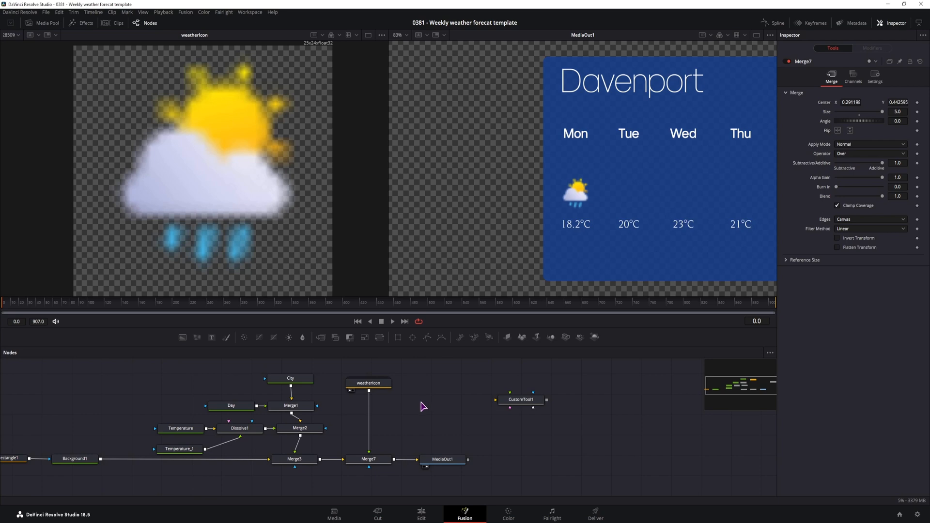
- Add a MediaIn node to the empty area beside the weatherIcon connection
left_click(372, 383)
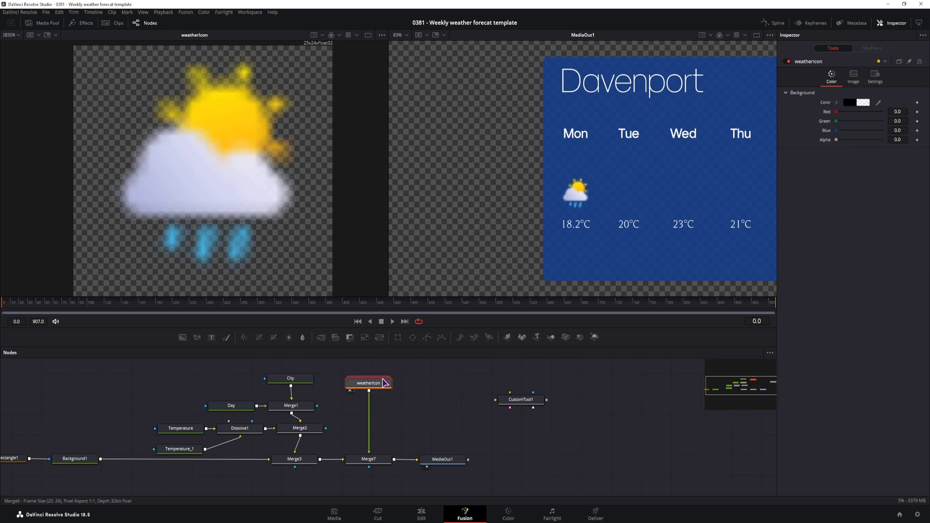
right_click(384, 383)
left_click(422, 405)
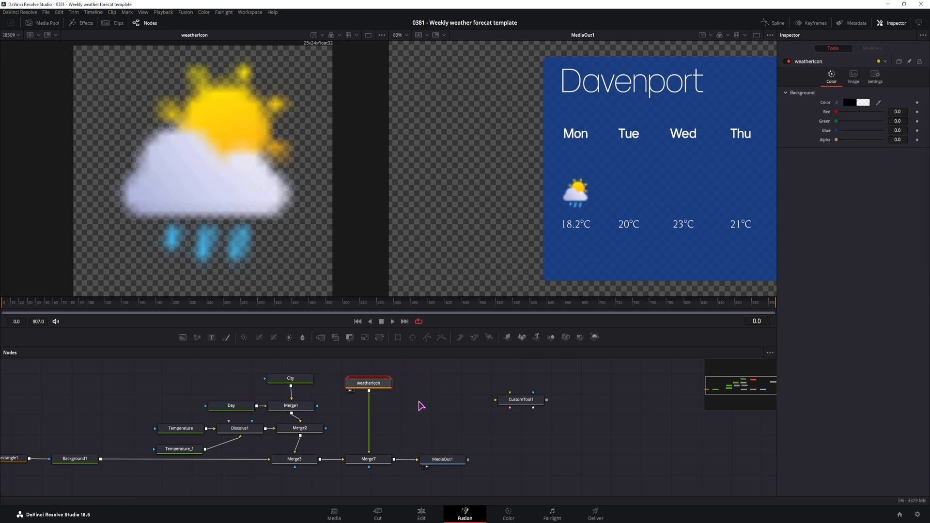
left_click(415, 415)
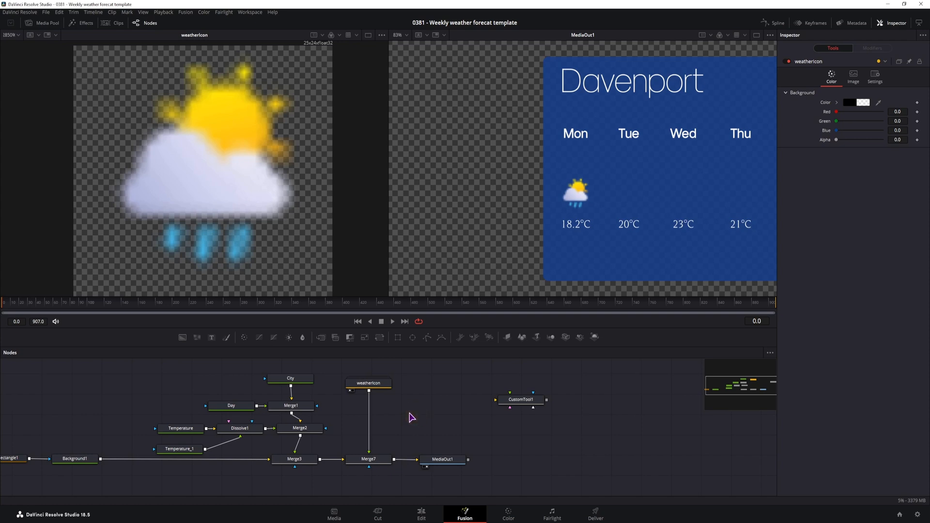
left_click(409, 412)
key("ctrl+v")
left_click(412, 415)
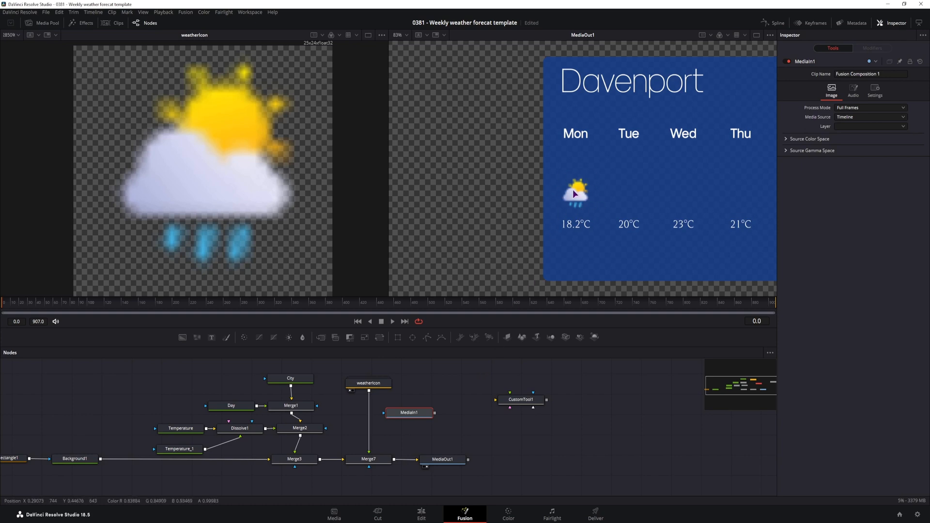
- Switch to a single viewer, add an Ellipse mask node away from the tree and shrink it to about 0.1 wide and high
left_click_drag(439, 425, 406, 439)
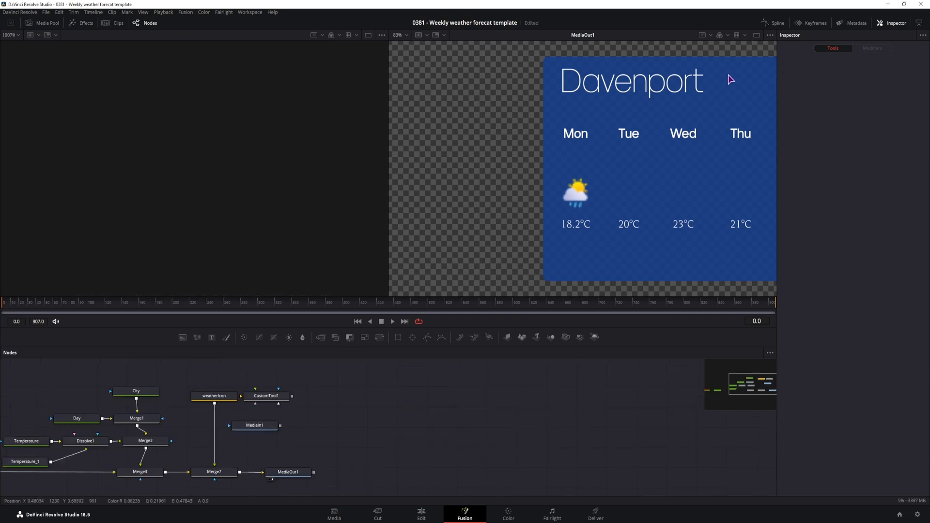
left_click(756, 35)
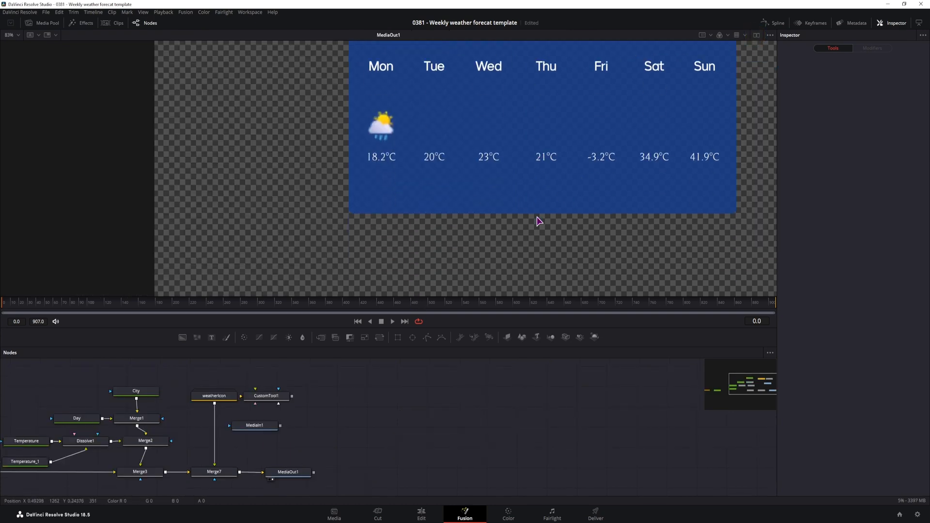
left_click_drag(412, 337, 350, 394)
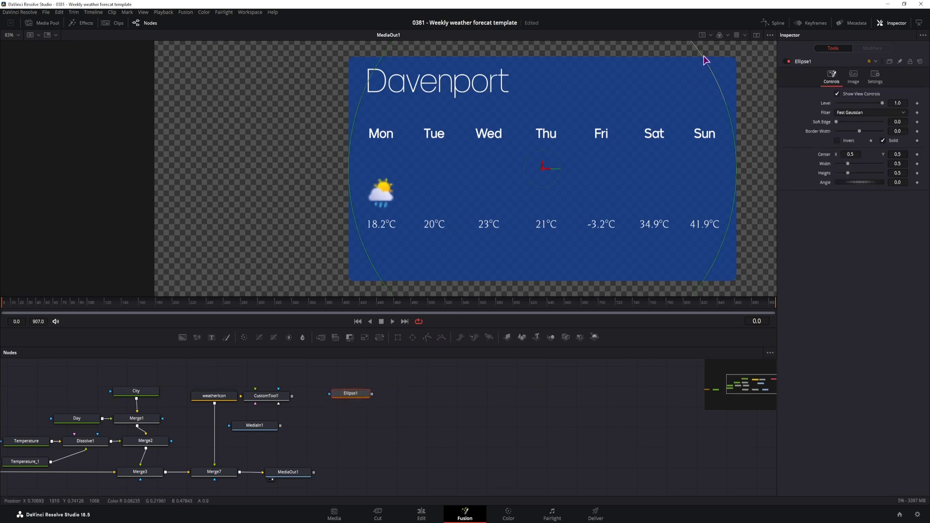
left_click_drag(702, 58, 573, 193)
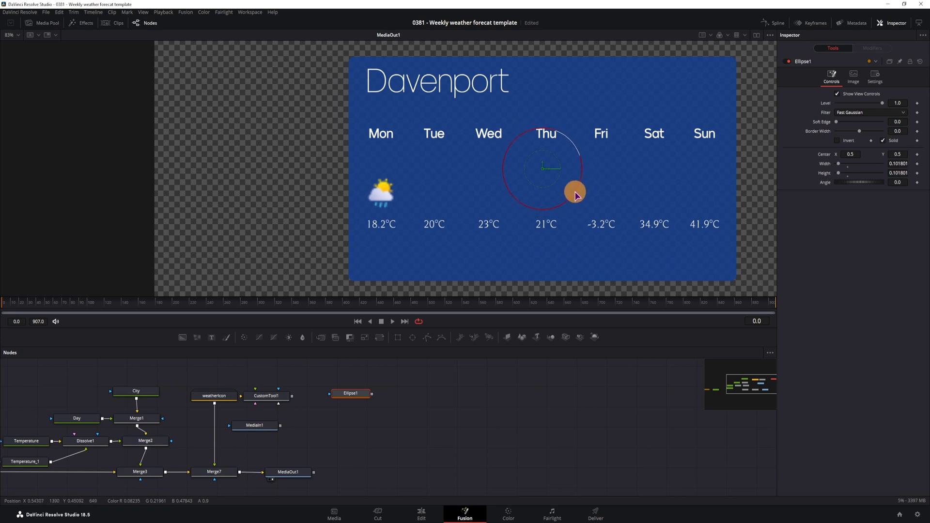
left_click_drag(348, 395, 350, 381)
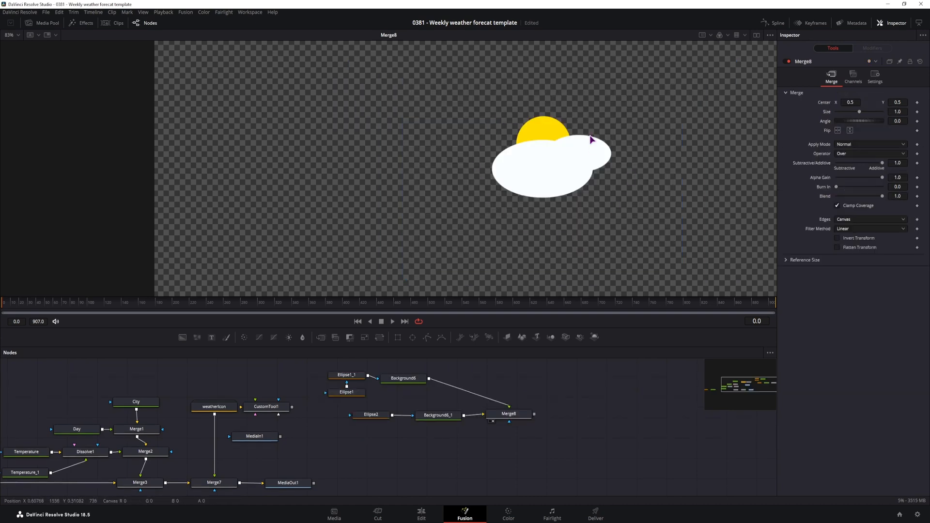
- Merge the Merge8 sun-and-cloud icon over Merge7's output, scale it to about 0.376 and place it between Wed and 23°C
left_click_drag(533, 414, 625, 480)
key("2")
left_click_drag(897, 112, 672, 137)
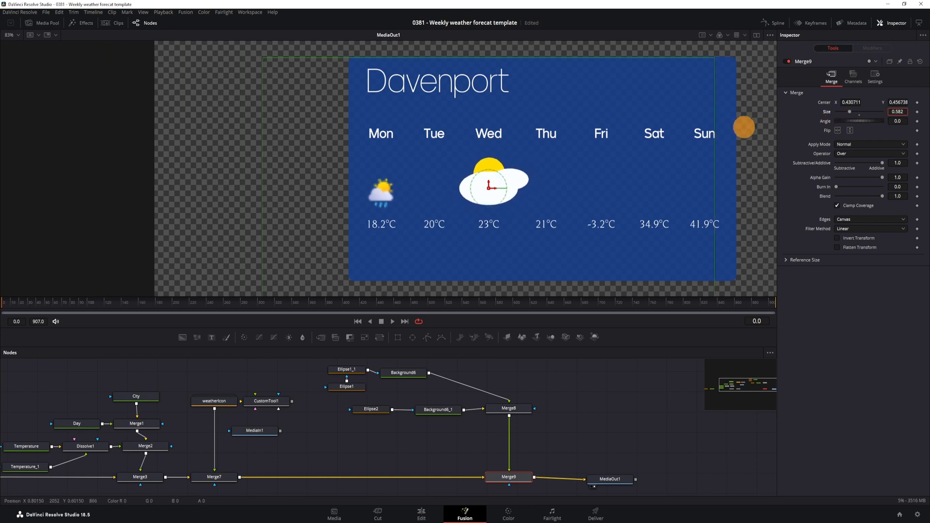
left_click_drag(490, 192, 493, 193)
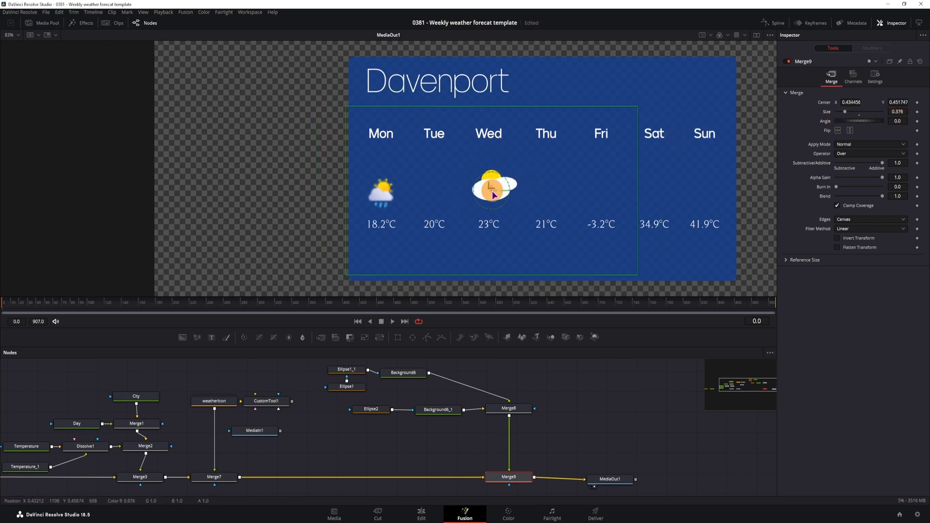
left_click_drag(491, 190, 487, 186)
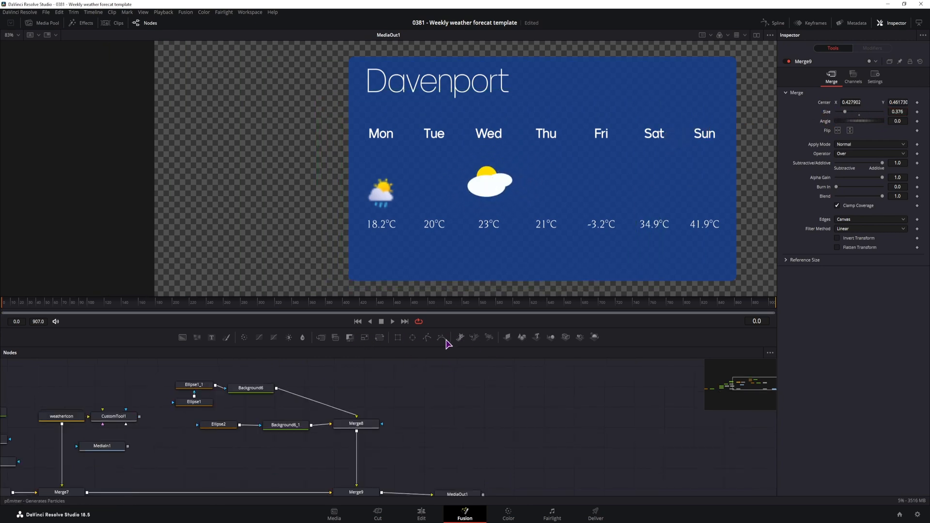
- Find the Shape tools in the effects library and add an sEllipse node to the composition
left_click(83, 25)
left_click(4, 44)
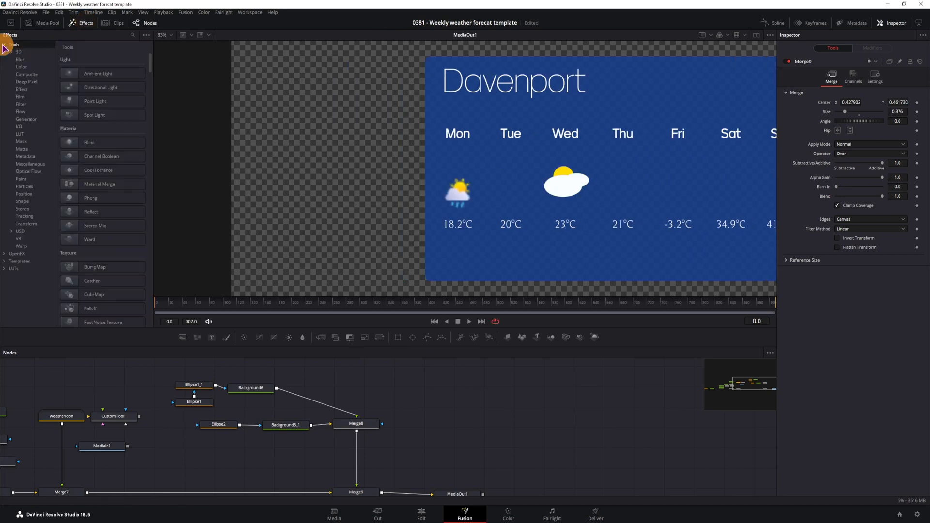
left_click(22, 201)
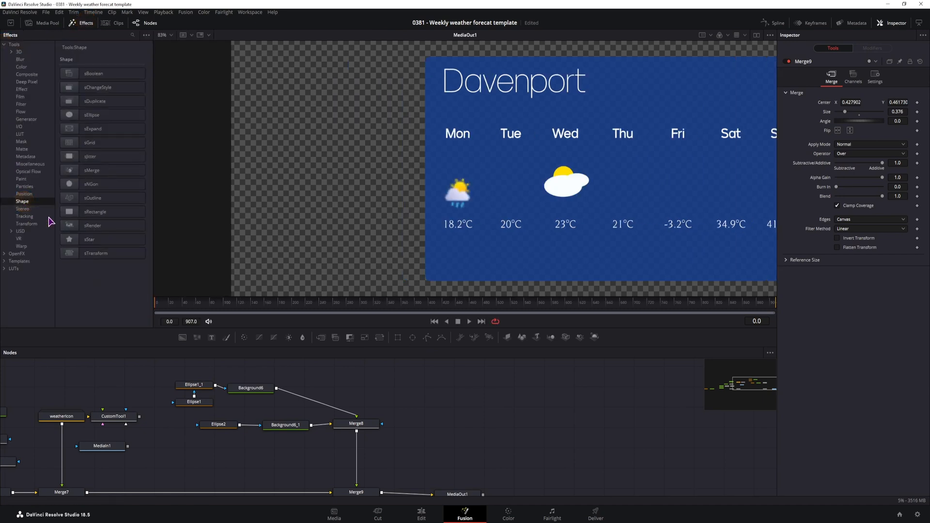
left_click_drag(119, 115, 463, 403)
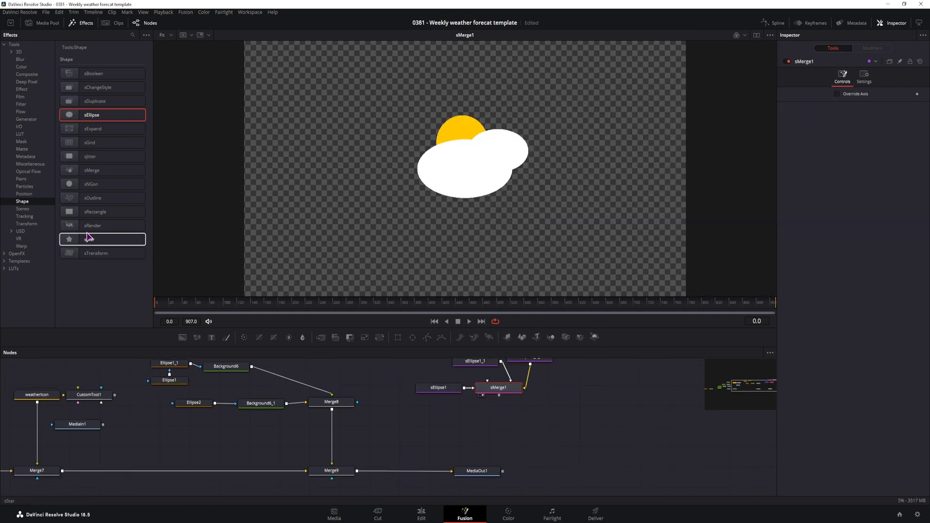
- Render the sMerge1 shapes through an sRender node and merge them between Fri and -3.2°C at size 0.23
left_click_drag(92, 225, 357, 471)
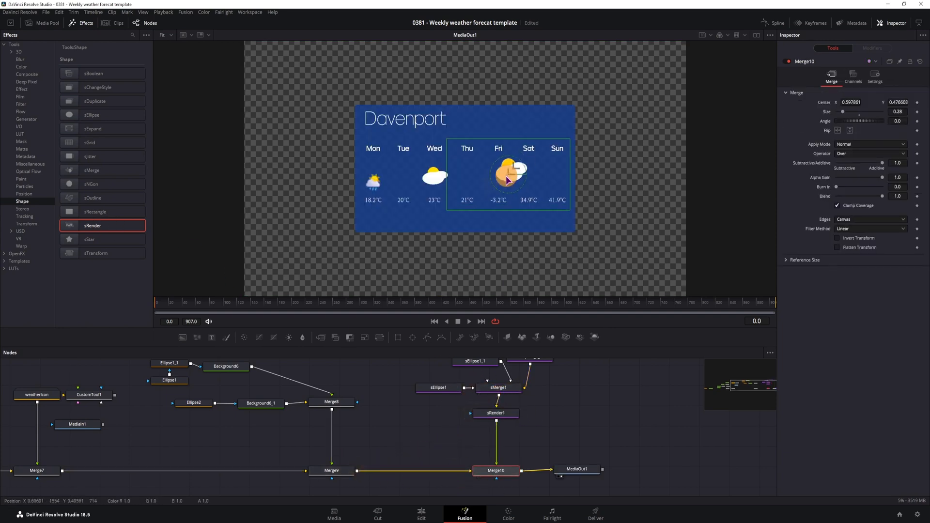
left_click_drag(502, 183, 500, 183)
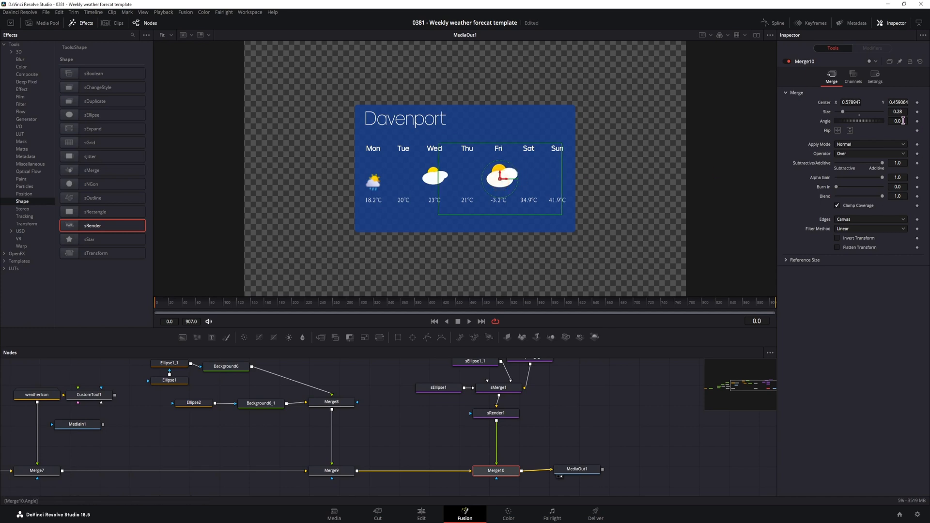
left_click_drag(898, 112, 889, 113)
left_click_drag(564, 424, 595, 434)
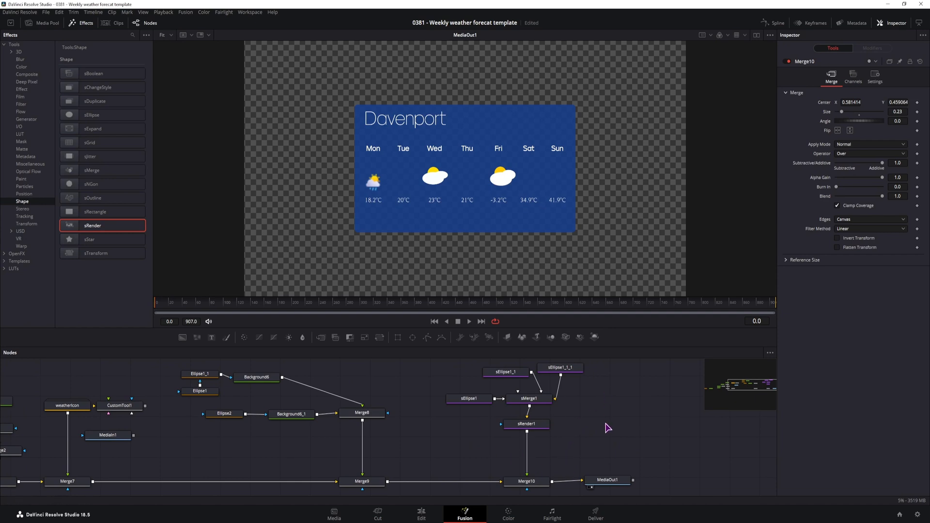
- Lower the sun's sEllipse1_1_1 to a Y offset of about 0.018 and insert an sTransform between it and sMerge1
mouse_move(898, 127)
left_mouse_down()
mouse_move(871, 129)
mouse_move(900, 137)
mouse_move(870, 139)
mouse_move(895, 135)
left_mouse_up()
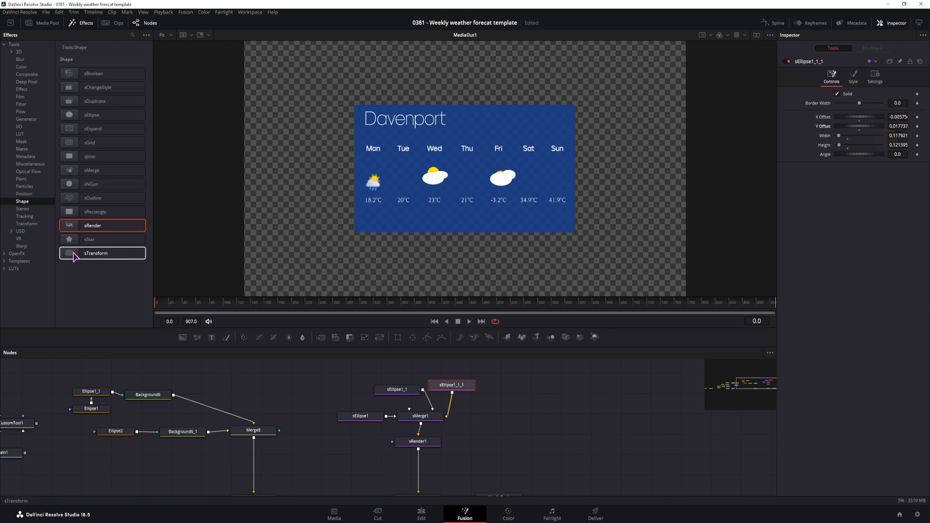
left_click_drag(84, 257, 450, 406)
left_click_drag(450, 406, 457, 418)
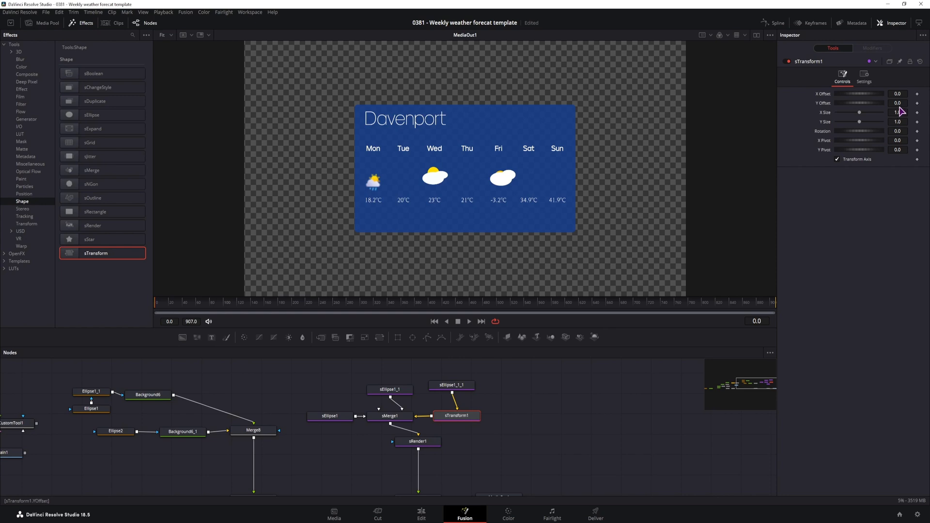
- Keyframe sTransform1's Y Offset at -0.019 on frame 0 and 0.046 on frame 80, and play back the sunrise
mouse_move(898, 101)
left_mouse_down()
mouse_move(914, 102)
mouse_move(880, 104)
mouse_move(893, 104)
left_mouse_up()
left_click(917, 104)
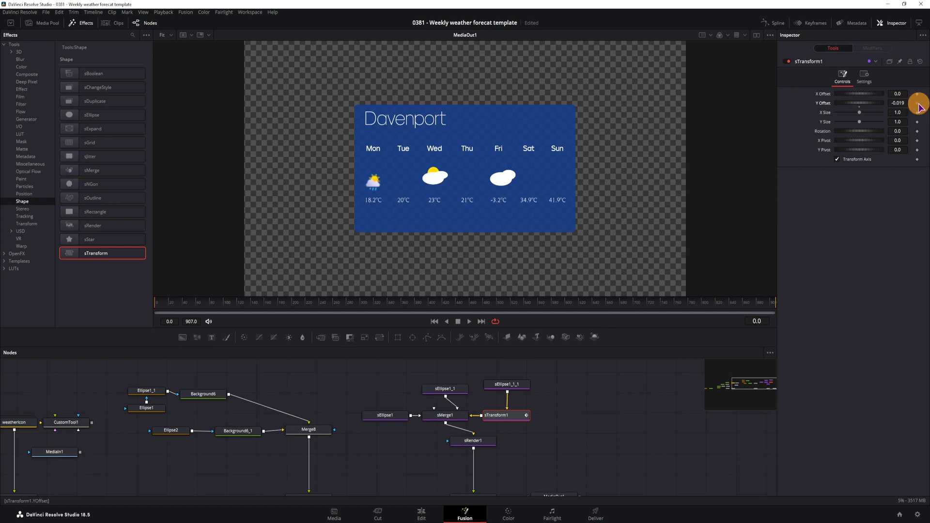
left_click_drag(172, 311, 210, 309)
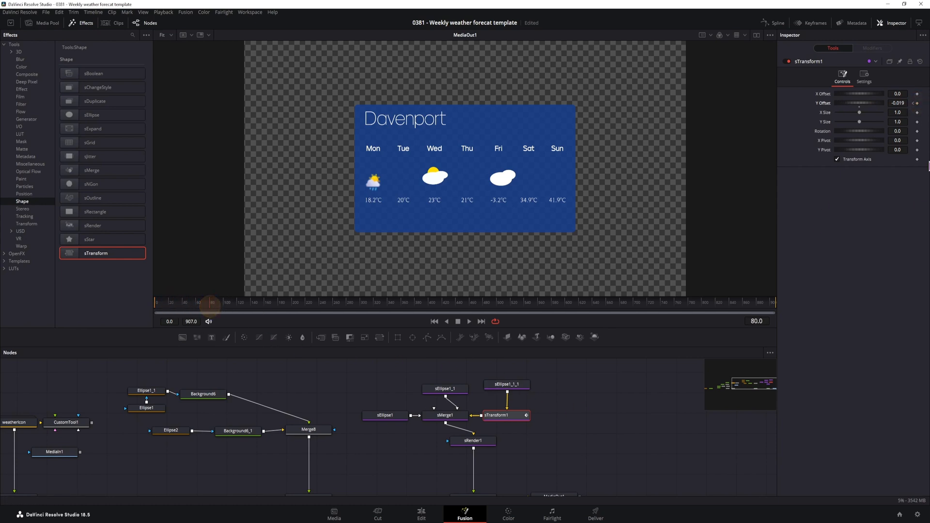
left_click_drag(898, 103, 465, 107)
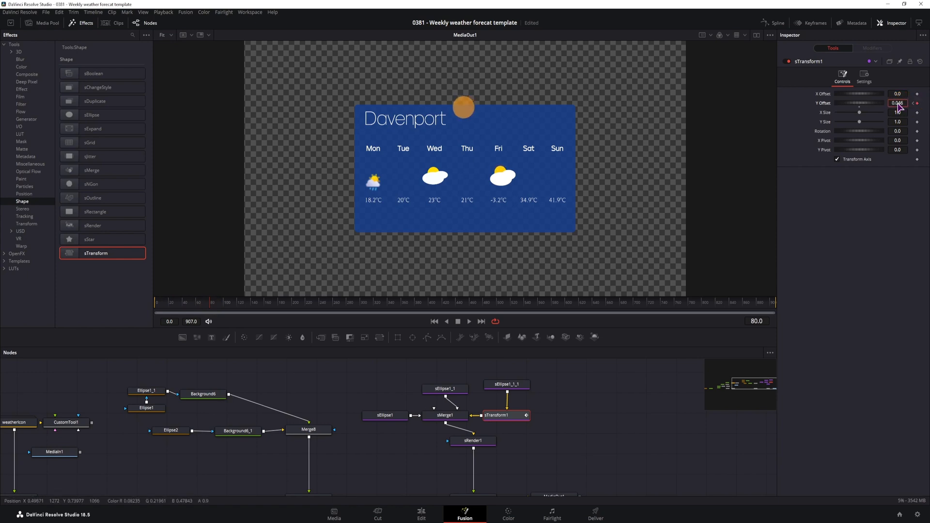
left_click(154, 304)
key("space")
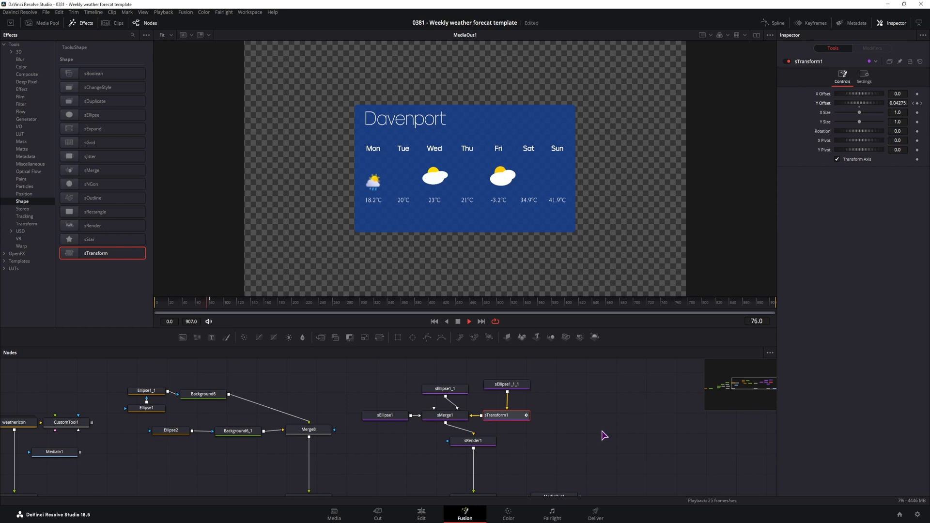
- Connect sRender1 directly to MediaOut1 so only the animated sun-and-cloud icon is output
scroll(570, 453, "down", 3)
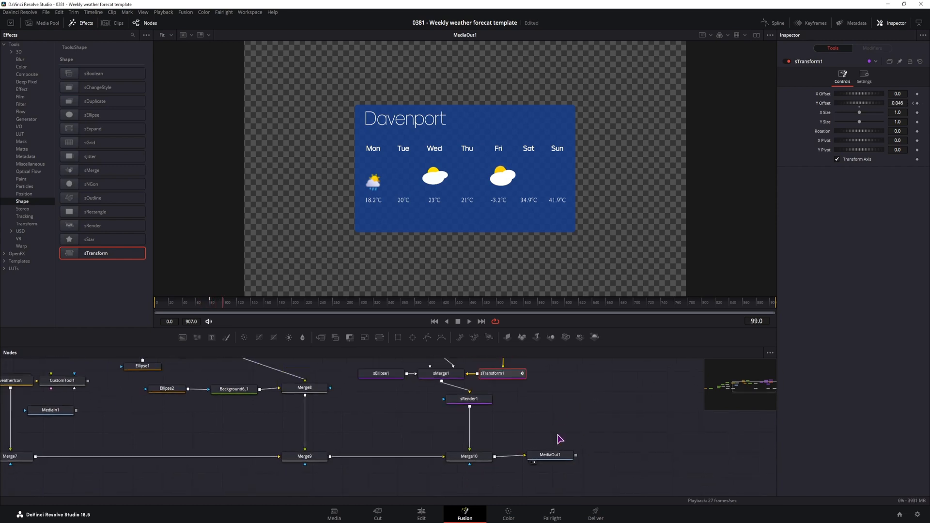
left_click_drag(475, 453, 524, 455)
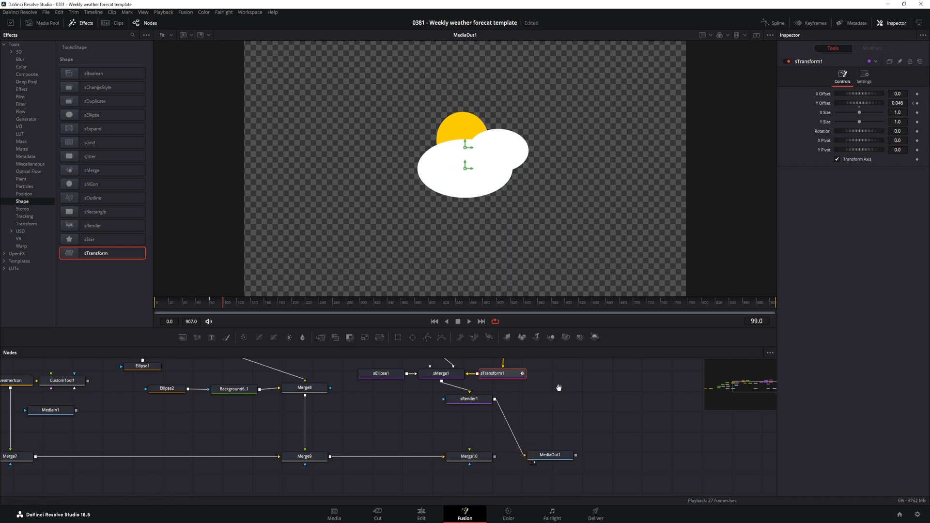
left_click_drag(559, 387, 509, 422)
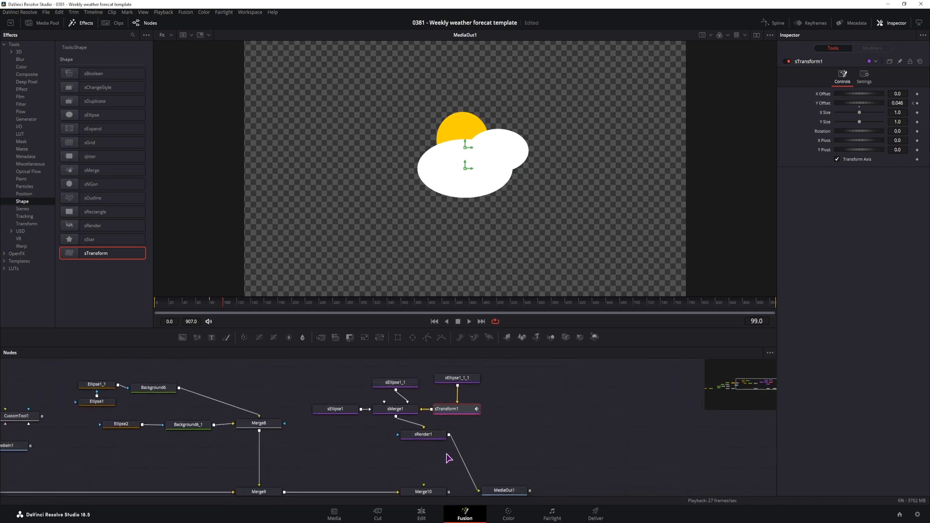
- Set the render output to QuickTime with the Grass Valley codec and Export Alpha enabled, and return to the Fusion composition
left_click(600, 518)
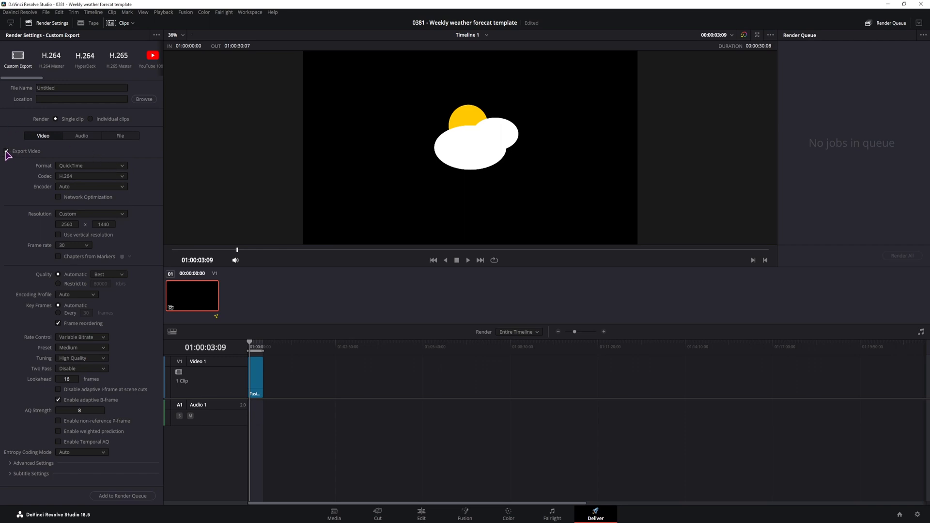
left_click(124, 166)
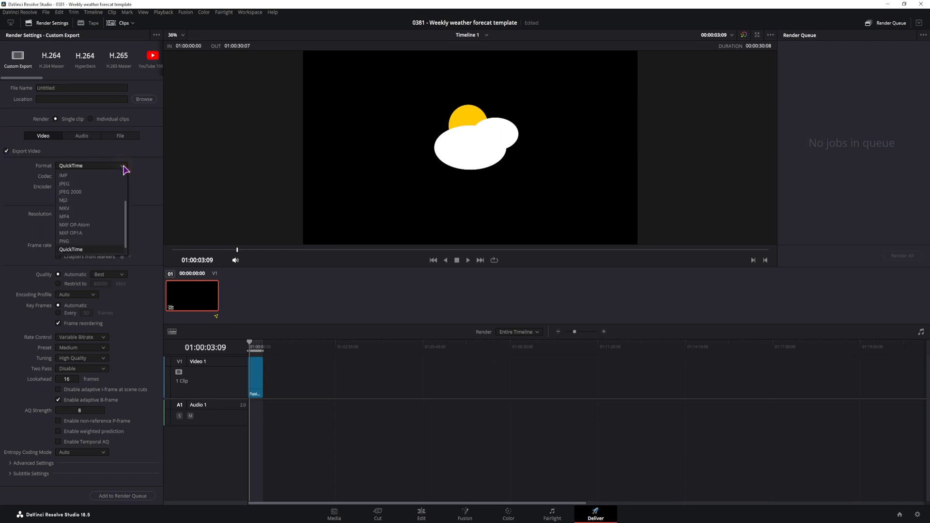
left_click(125, 166)
left_click(122, 178)
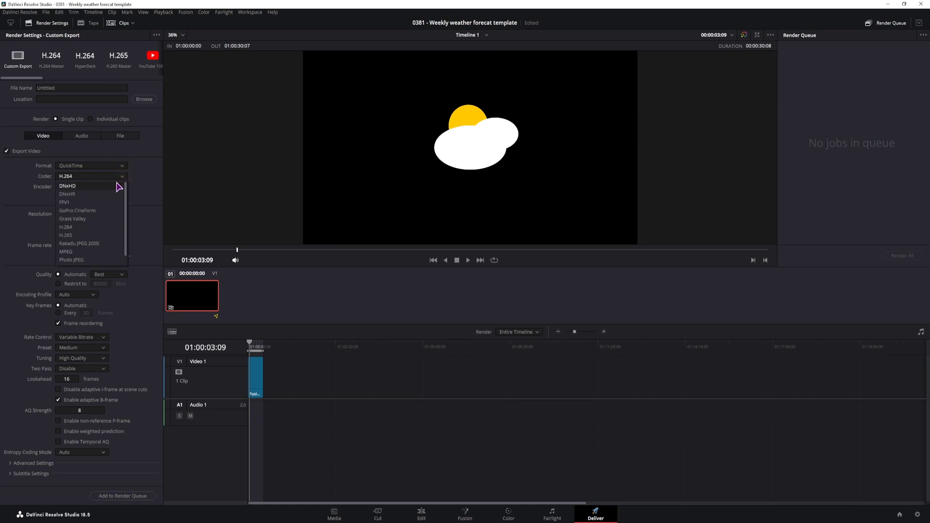
left_click(86, 219)
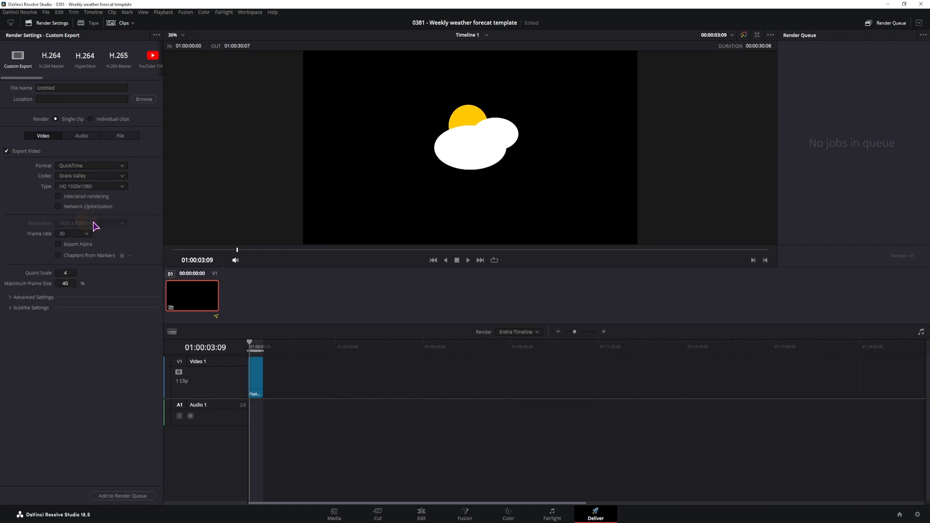
left_click(57, 245)
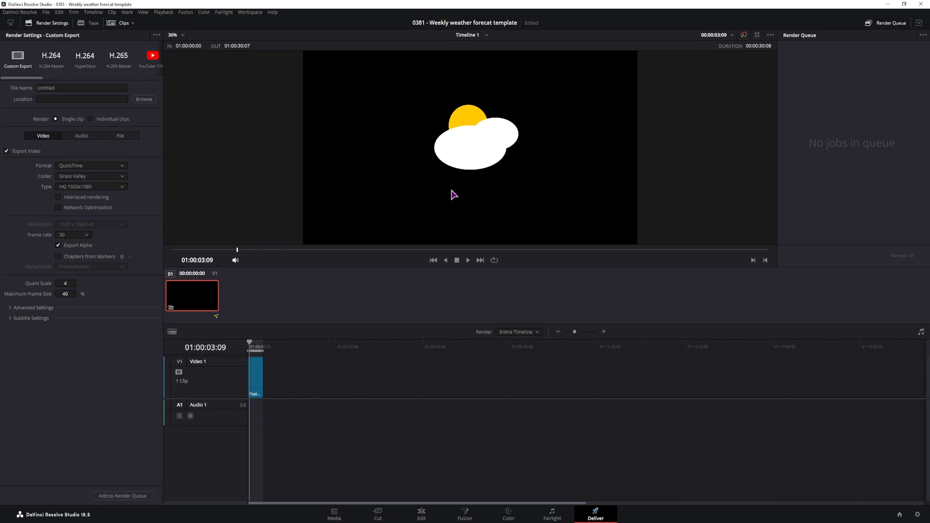
key("shift+5")
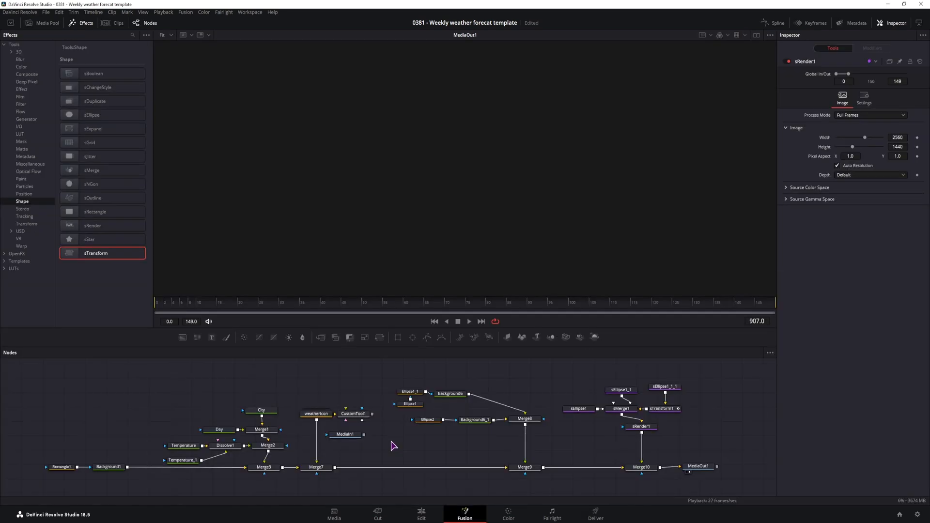
- Select every node of the composition except MediaOut1 and start a new macro from them
left_click(399, 442)
left_click_drag(30, 484, 664, 376)
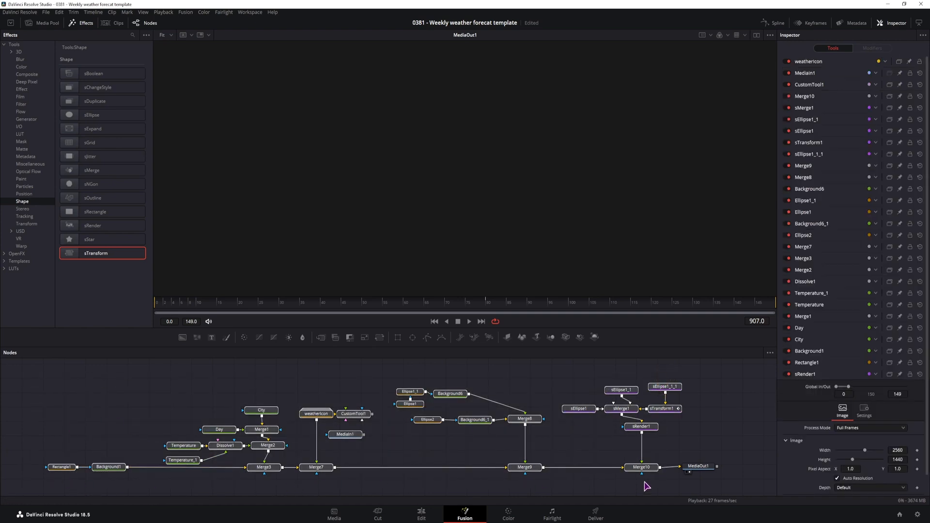
left_click(640, 467)
right_click(639, 467)
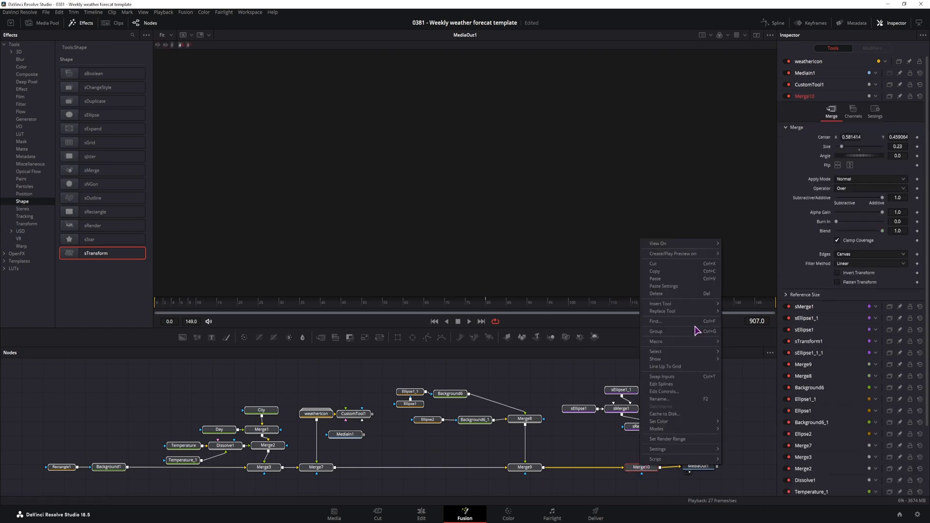
mouse_move(702, 341)
left_click(744, 342)
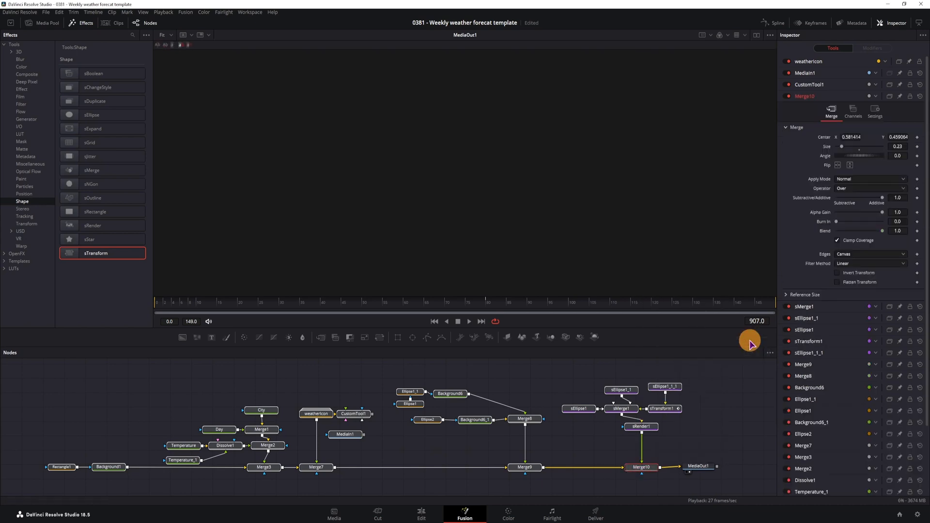
left_click_drag(223, 39, 507, 85)
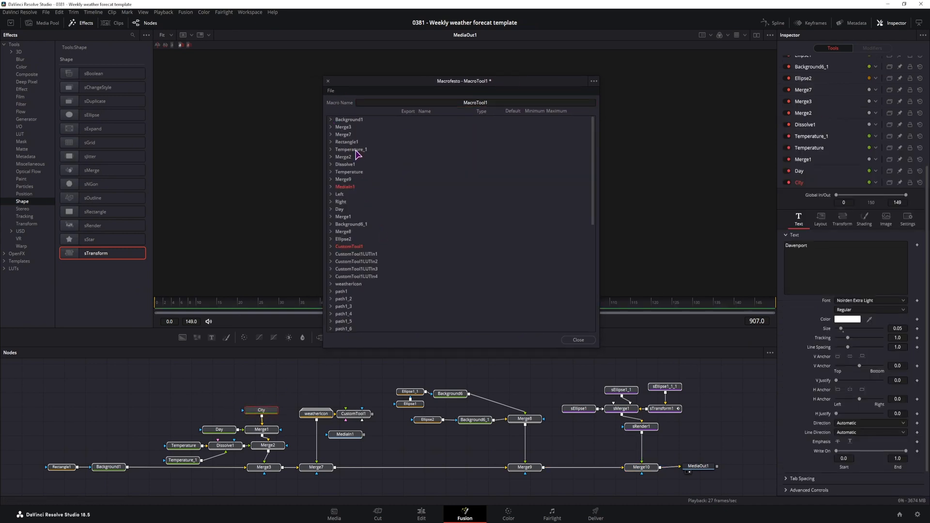
- Expose the Day text's Styled Text, Font, Style, Color, Green 1, Blue 1, Alpha 1 and Size parameters in the macro
left_click(331, 212)
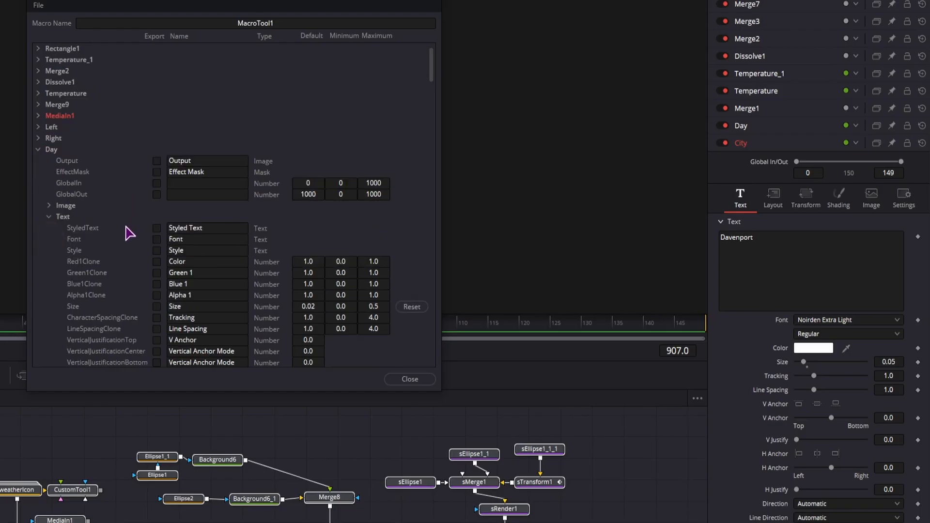
scroll(389, 238, "down", 1)
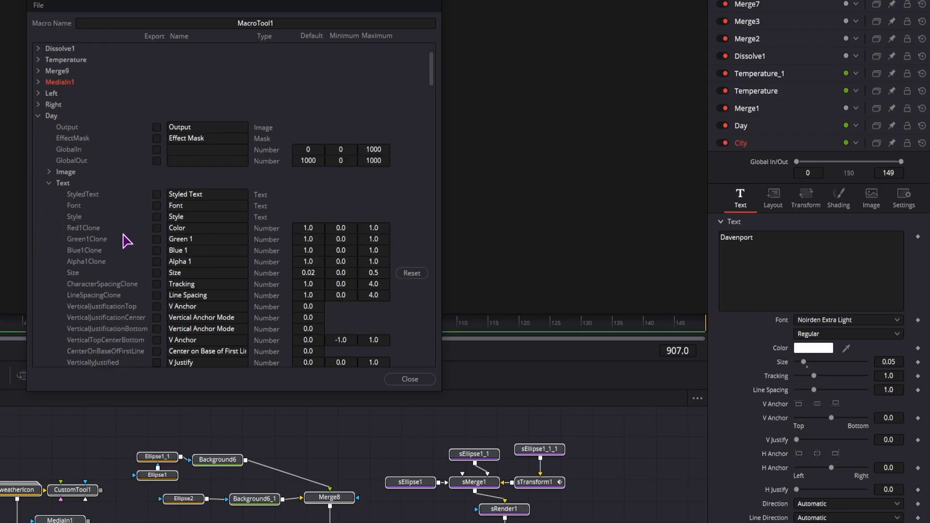
left_click(156, 194)
left_click(156, 205)
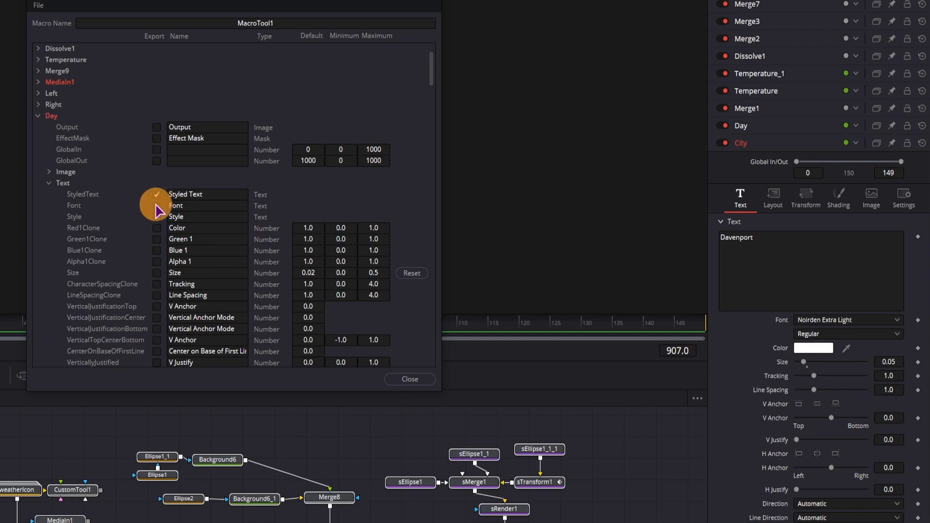
left_click(157, 216)
left_click(157, 227)
left_click(156, 239)
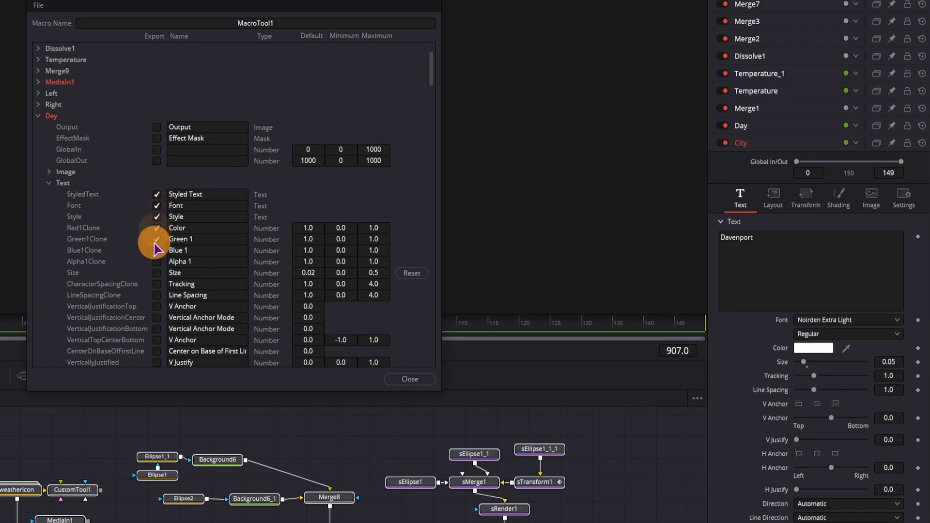
left_click(157, 250)
left_click(156, 262)
left_click(156, 273)
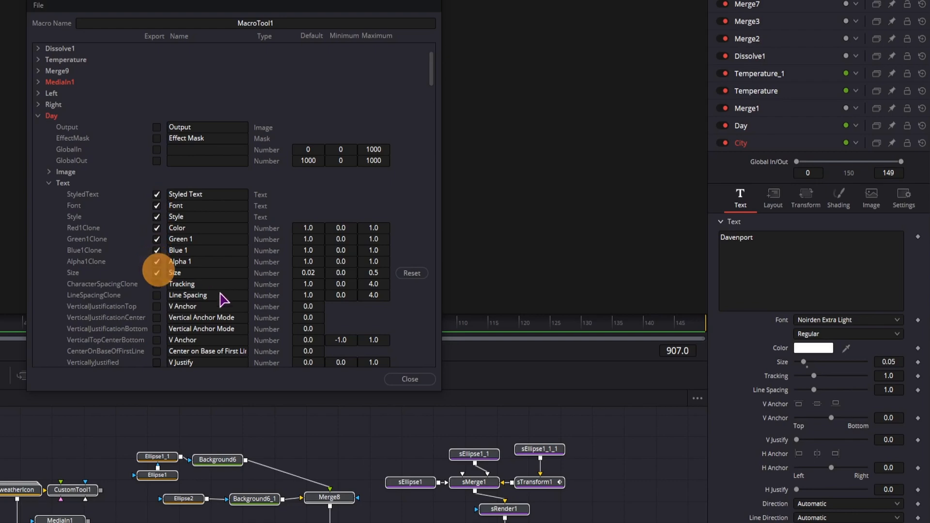
- Expose the Center parameter from the Day text's Layout group in the macro
scroll(223, 301, "down", 3)
scroll(224, 301, "down", 3)
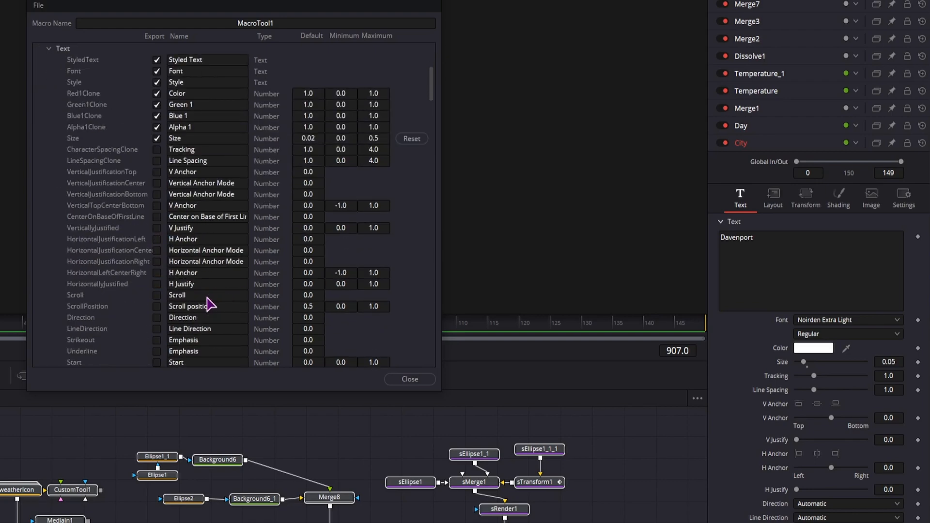
scroll(208, 303, "down", 6)
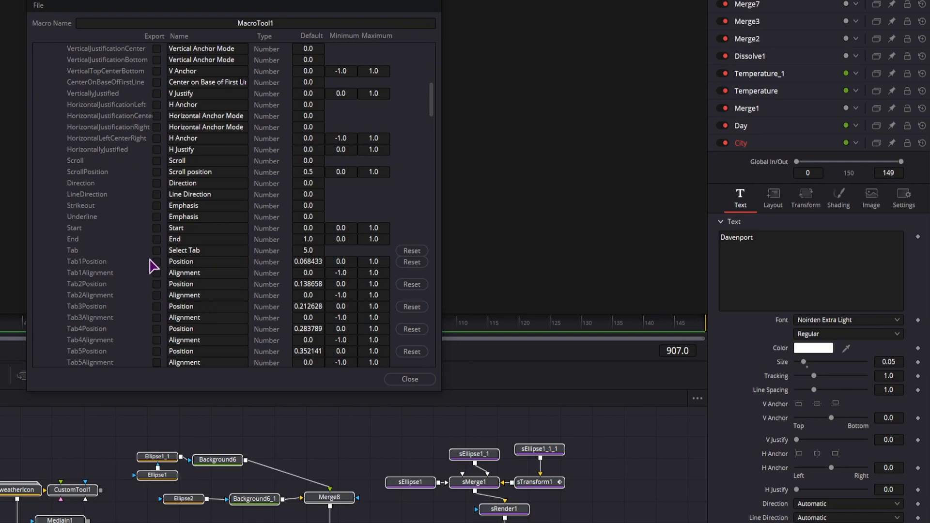
scroll(170, 297, "down", 15)
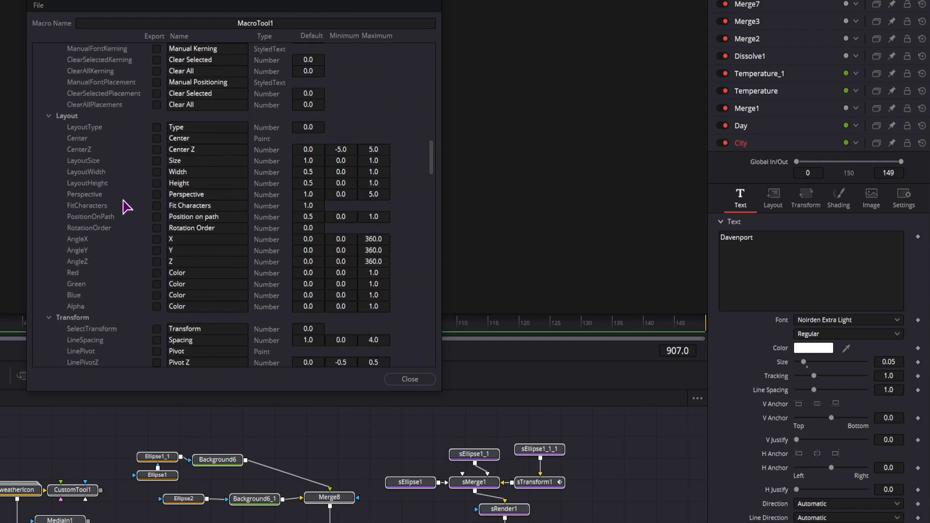
scroll(127, 207, "up", 2)
left_click(157, 172)
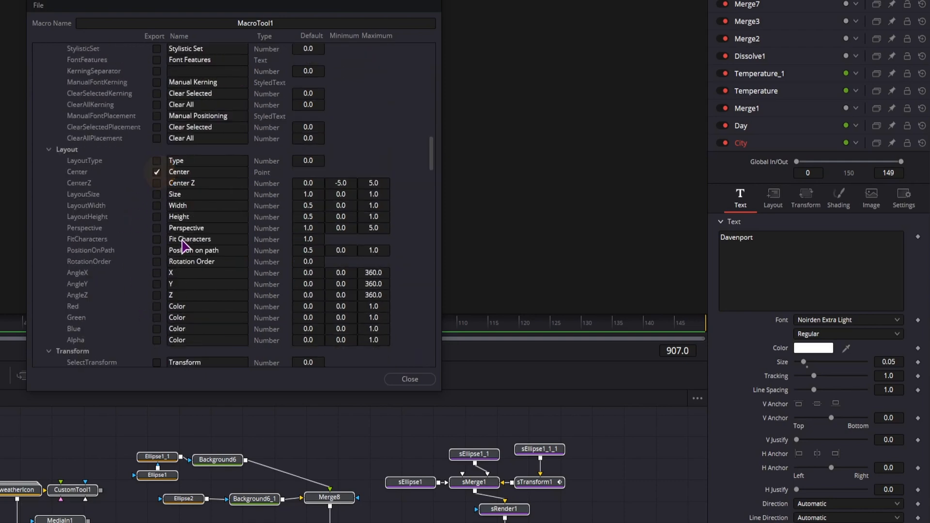
- Review the text settings of the City, Day and Temperature_1 nodes as candidates for macro parameters
left_click(250, 408)
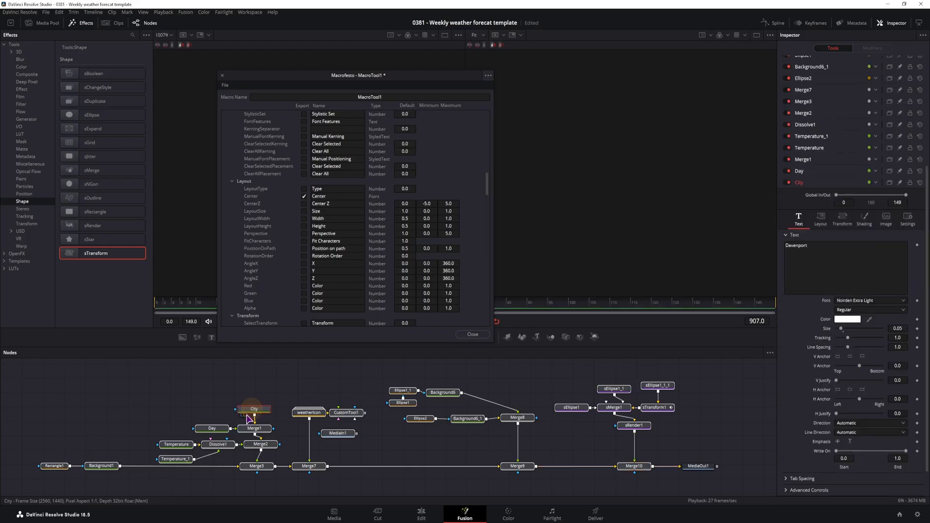
left_click(218, 431)
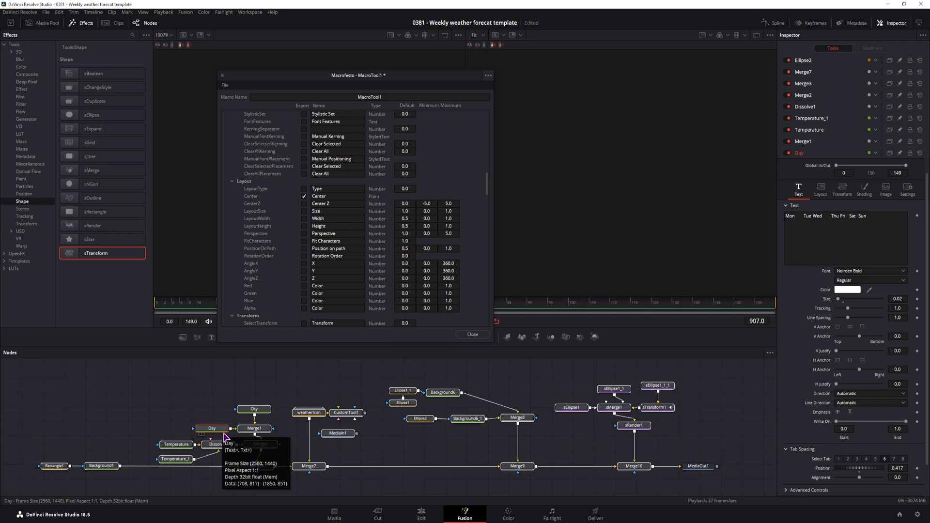
left_click(176, 459)
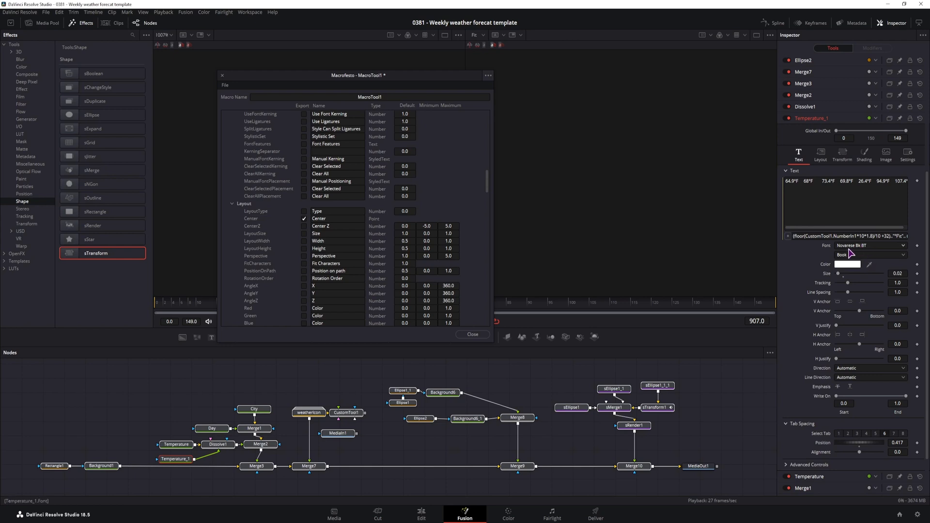
- Collapse the Day parameters in the macro list and expose MediaIn1's Clip Name
scroll(489, 190, "up", 15)
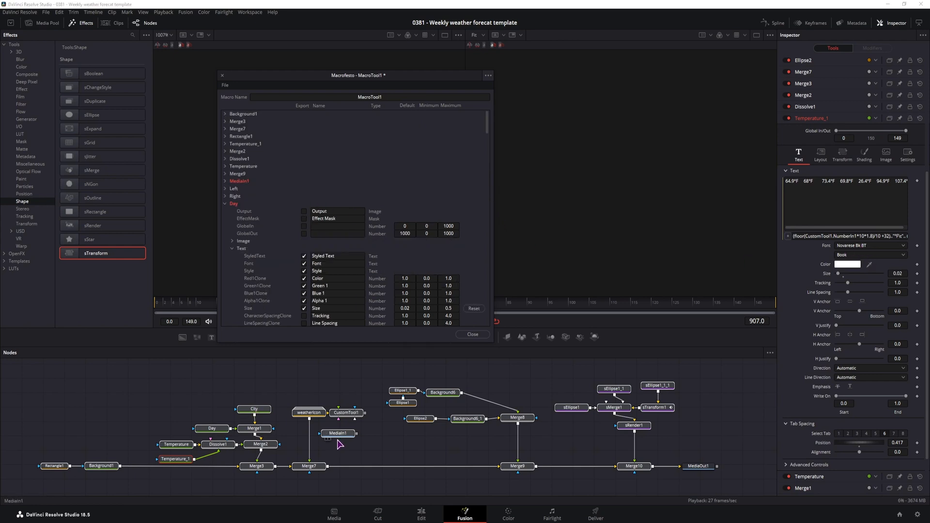
left_click(226, 204)
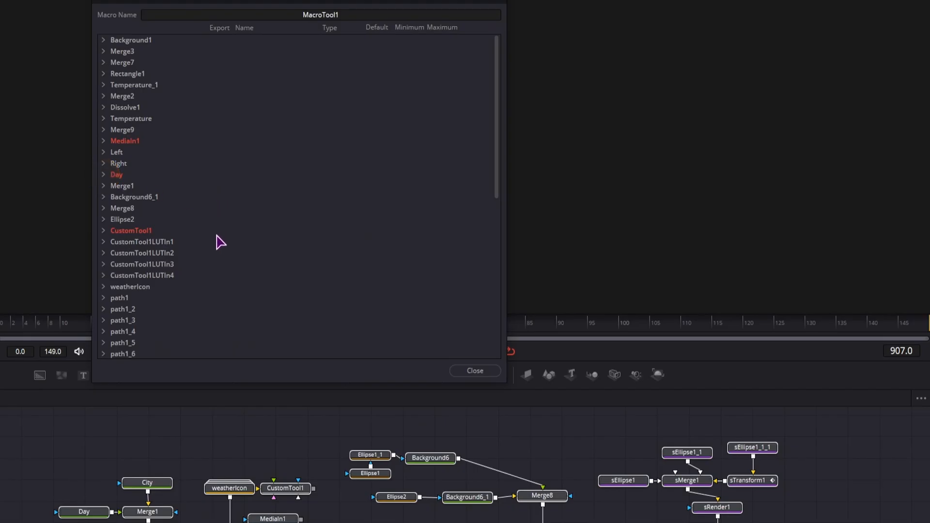
left_click(103, 141)
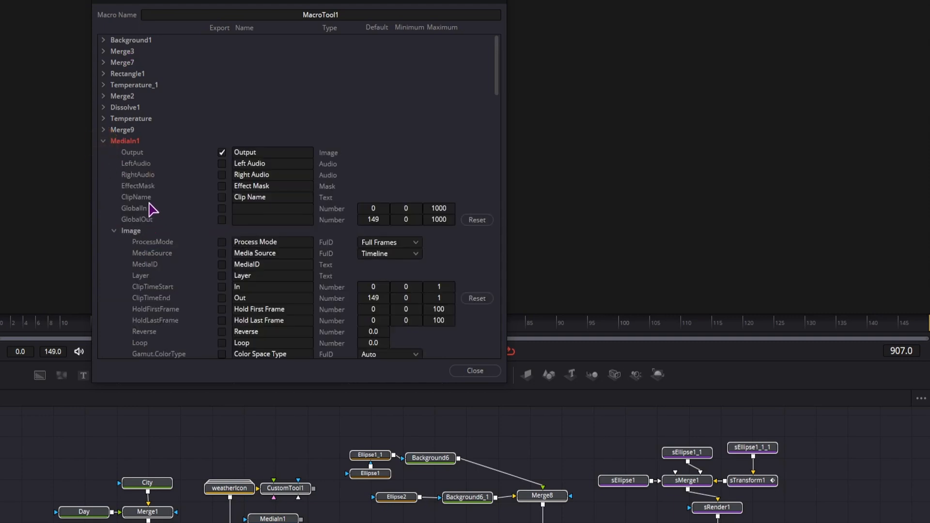
left_click(222, 197)
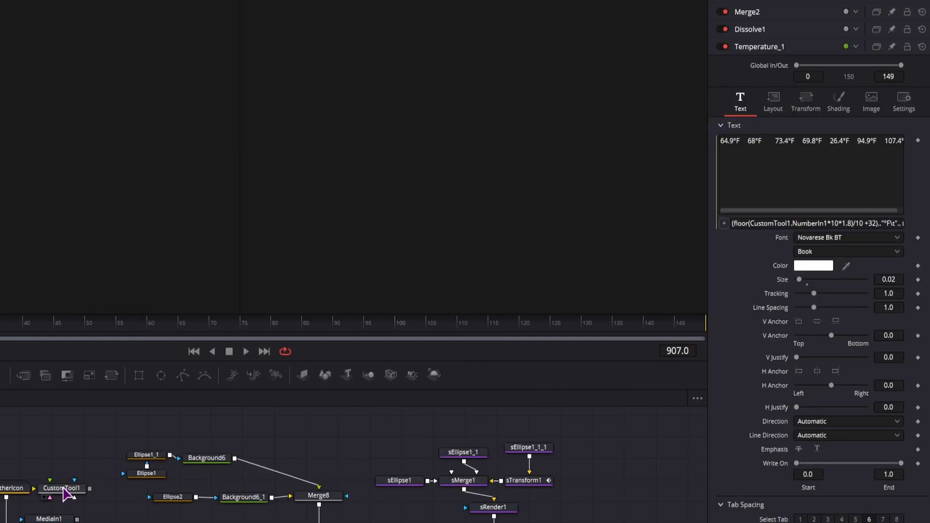
- Review CustomTool1's number inputs and switch its Celsius/Fahrenheit checkbox on and back off
left_click(63, 488)
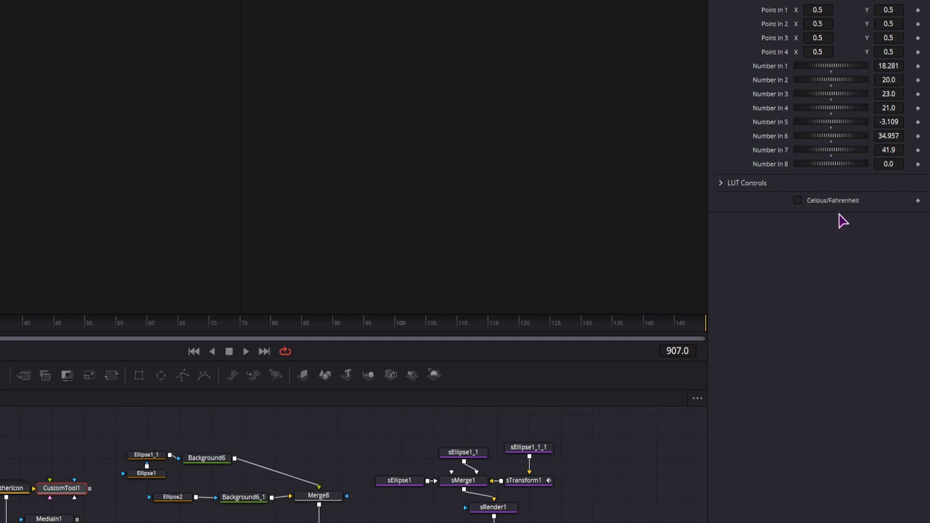
left_click(814, 203)
left_click(798, 201)
left_click(798, 201)
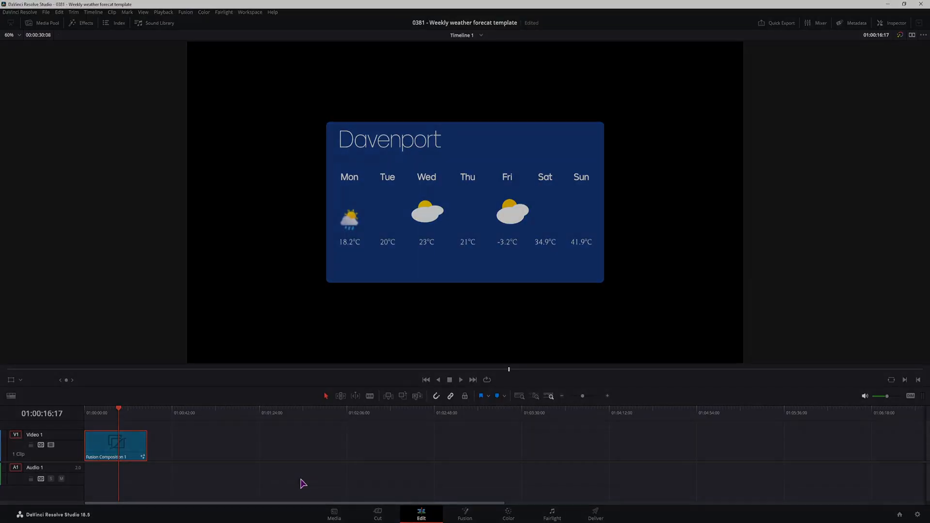